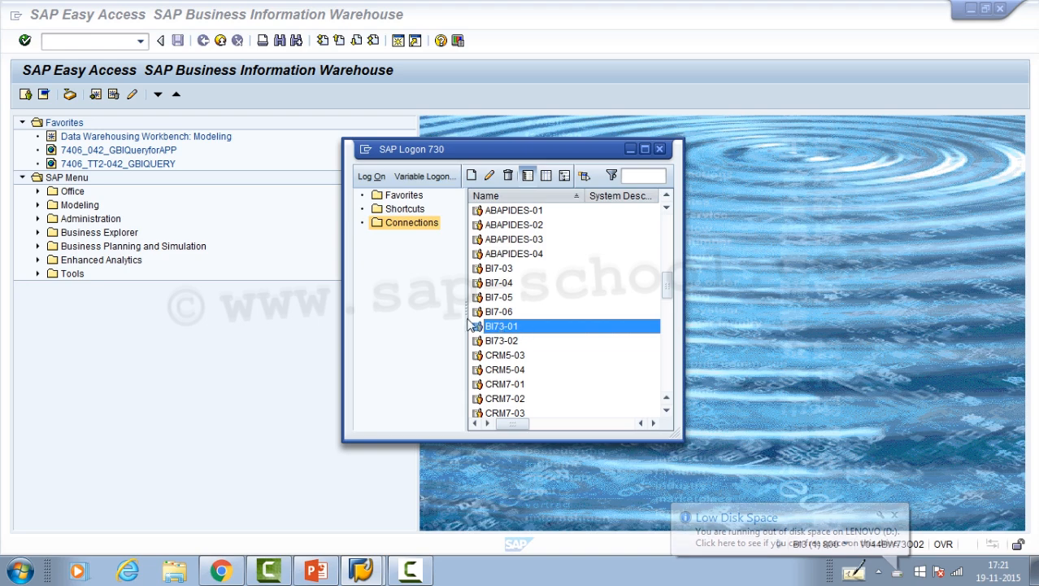
# - Add Data Warehousing Workbench: Administration from the SAP Menu's Administration folder to the Favorites
pyautogui.click(214, 317)
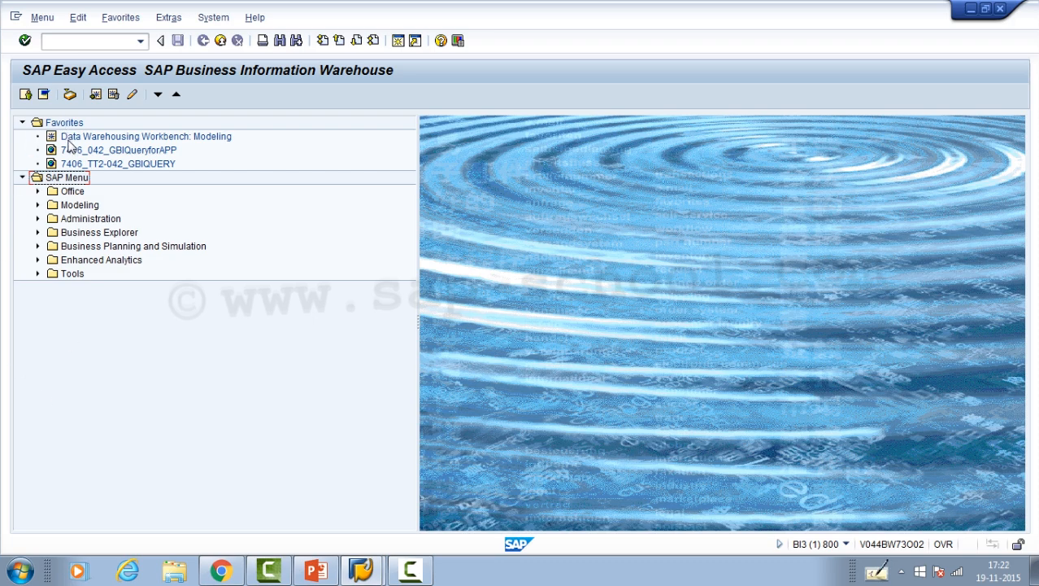
pyautogui.click(37, 219)
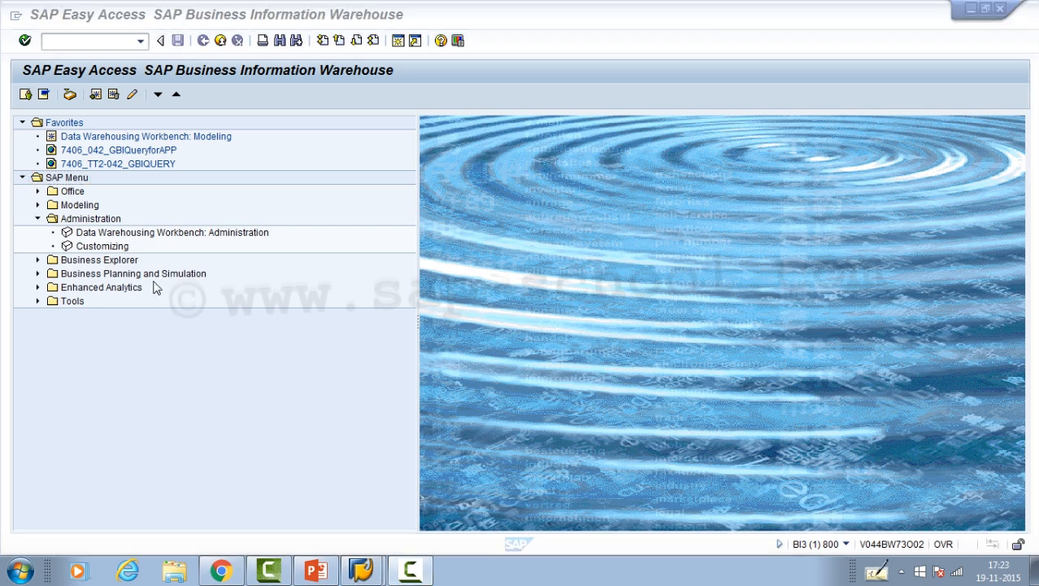
pyautogui.click(96, 234)
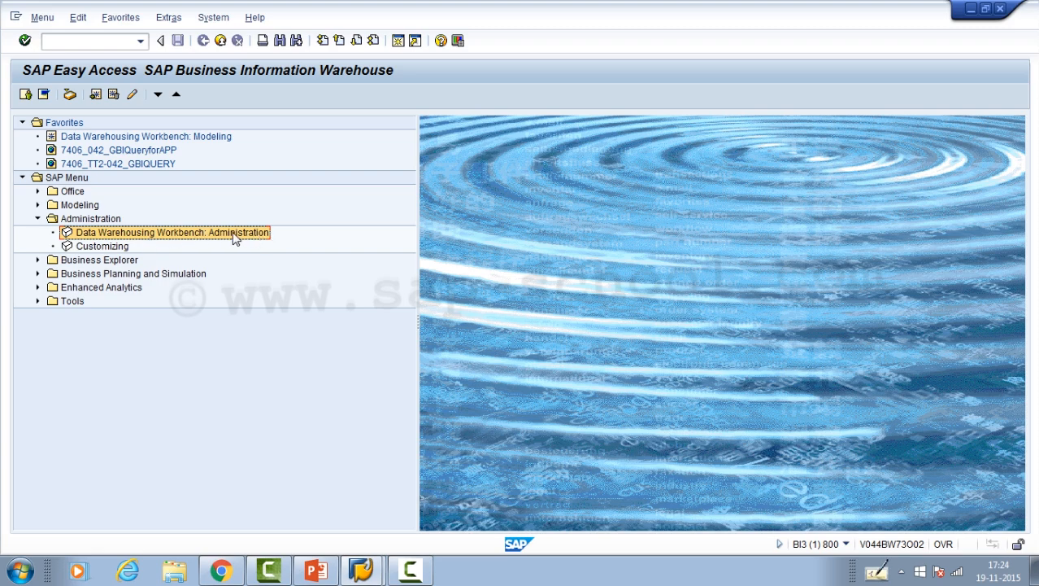
pyautogui.moveTo(226, 237); pyautogui.dragTo(80, 128)
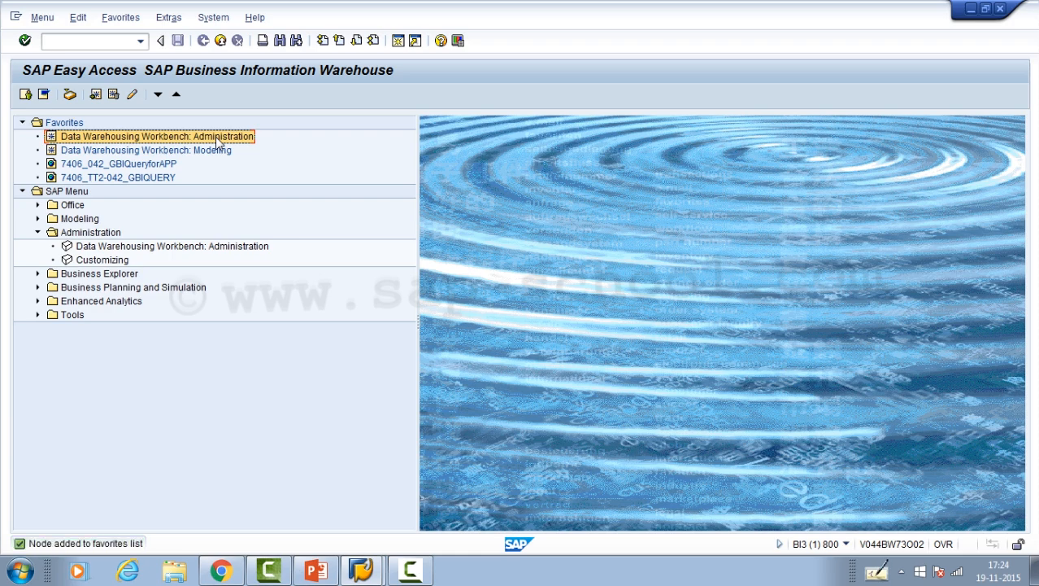
# - Open the Data Warehousing Workbench: Administration favorite and show the session's system and transaction details
pyautogui.doubleClick(216, 137)
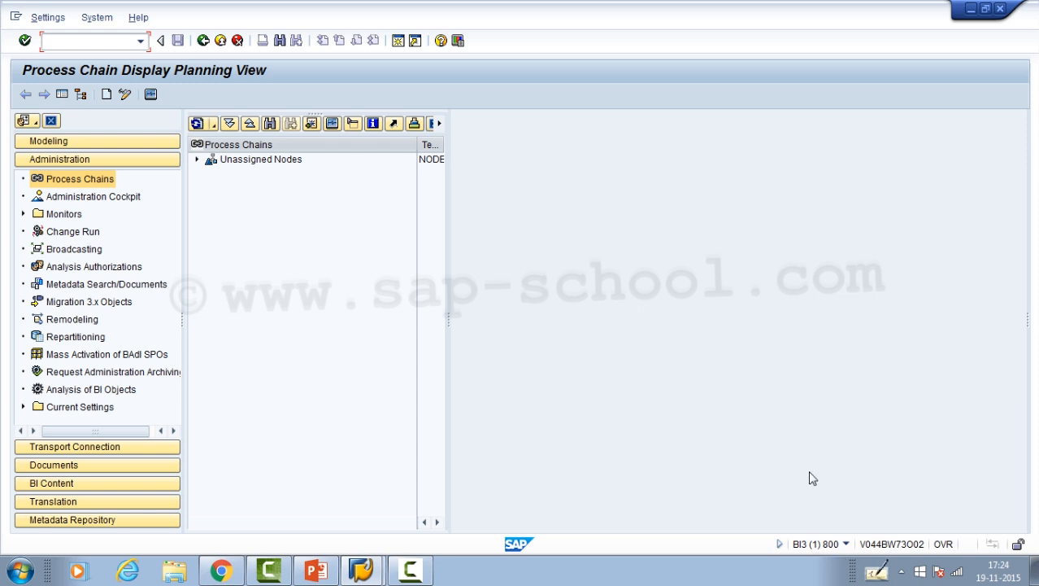
pyautogui.click(847, 544)
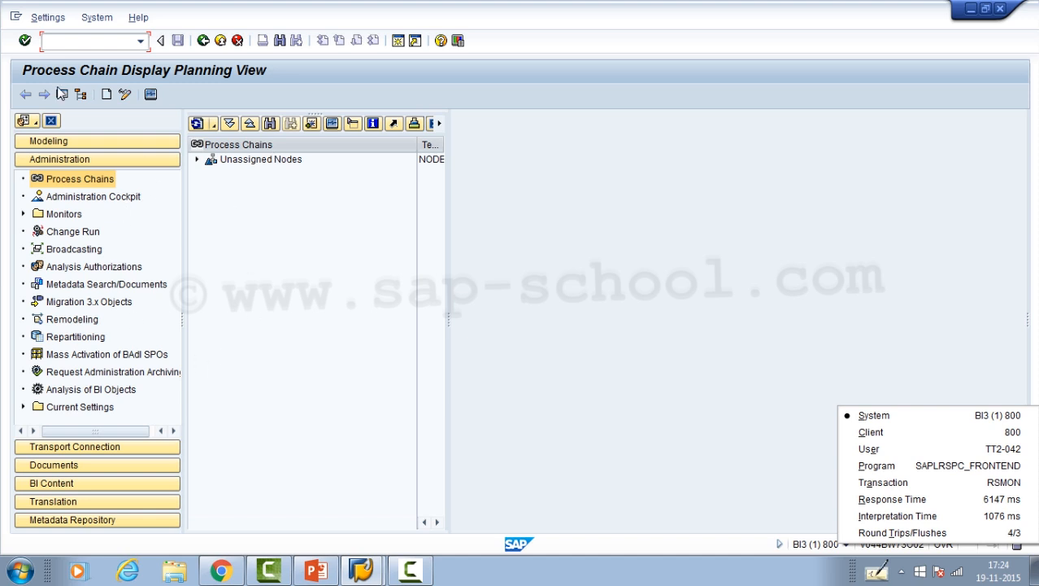
# - Switch to the Modeling workbench with the command /nrsa1 and check the session's transaction details
pyautogui.click(60, 42)
pyautogui.write('/nrsa1')
pyautogui.press('Return')
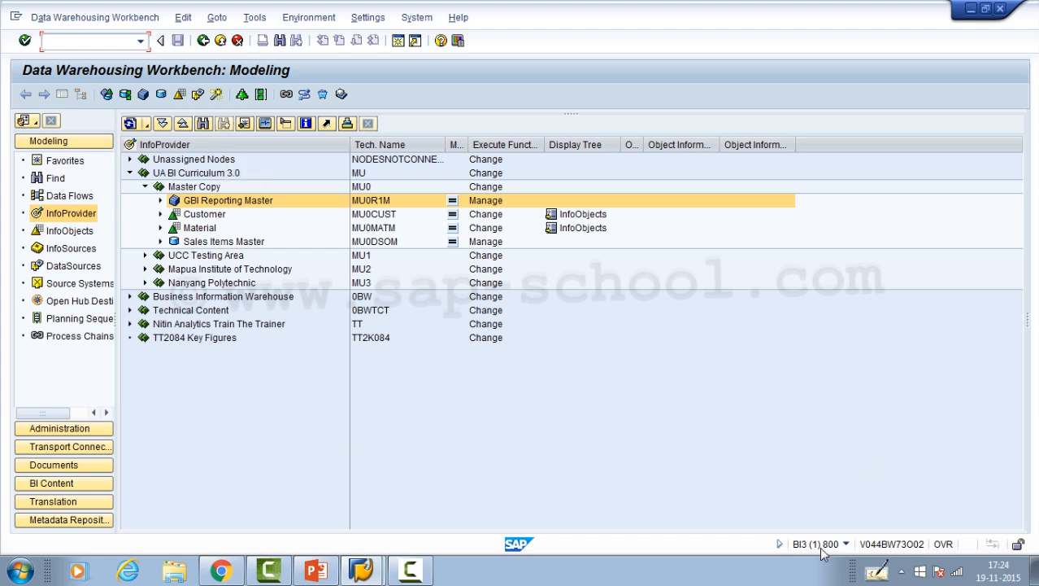
pyautogui.click(846, 543)
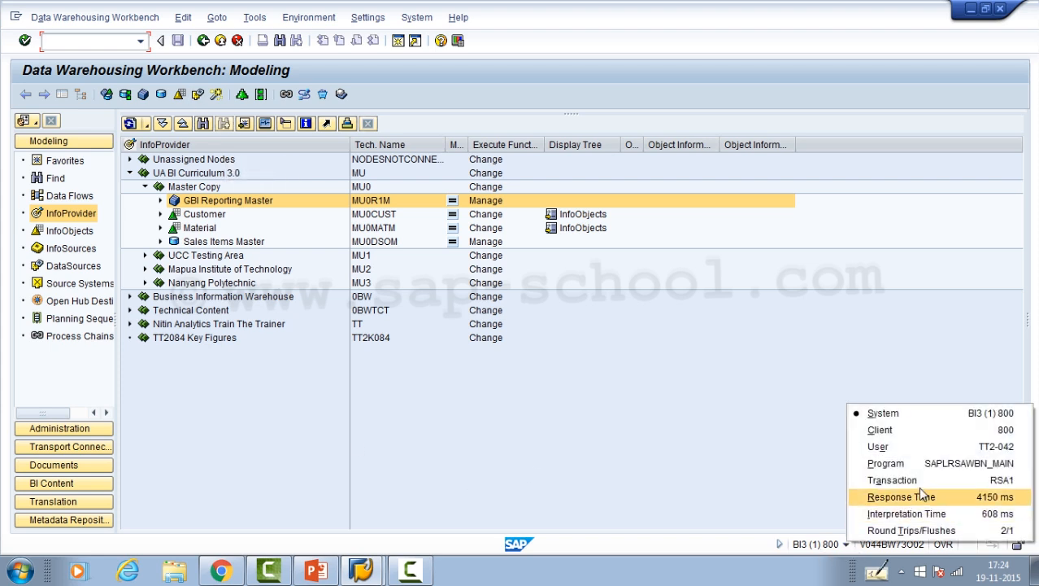
pyautogui.click(664, 359)
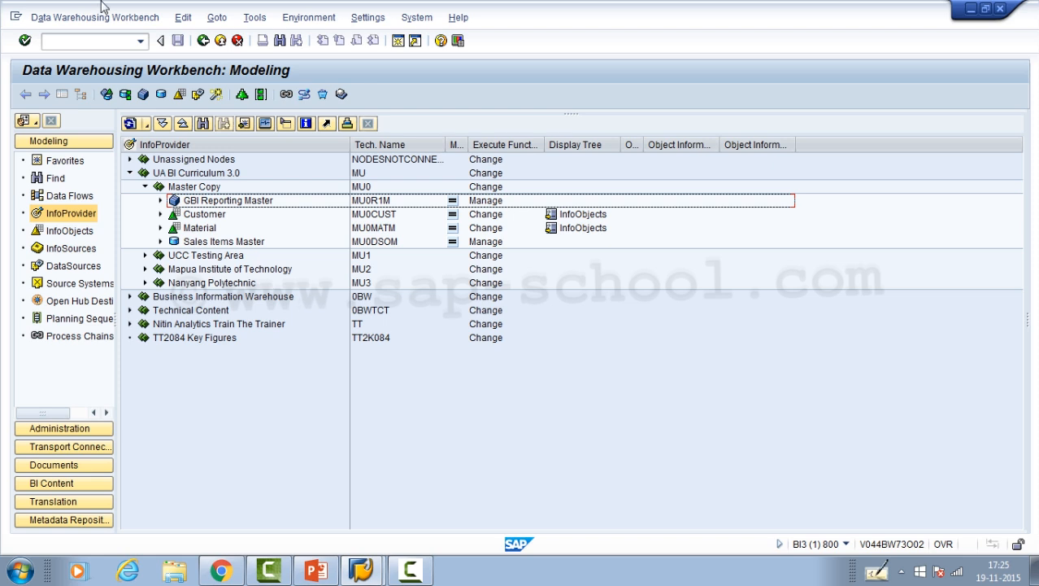
# - Switch to the DataSource Repository with the command /nrsa2 and check the session's transaction details
pyautogui.click(68, 45)
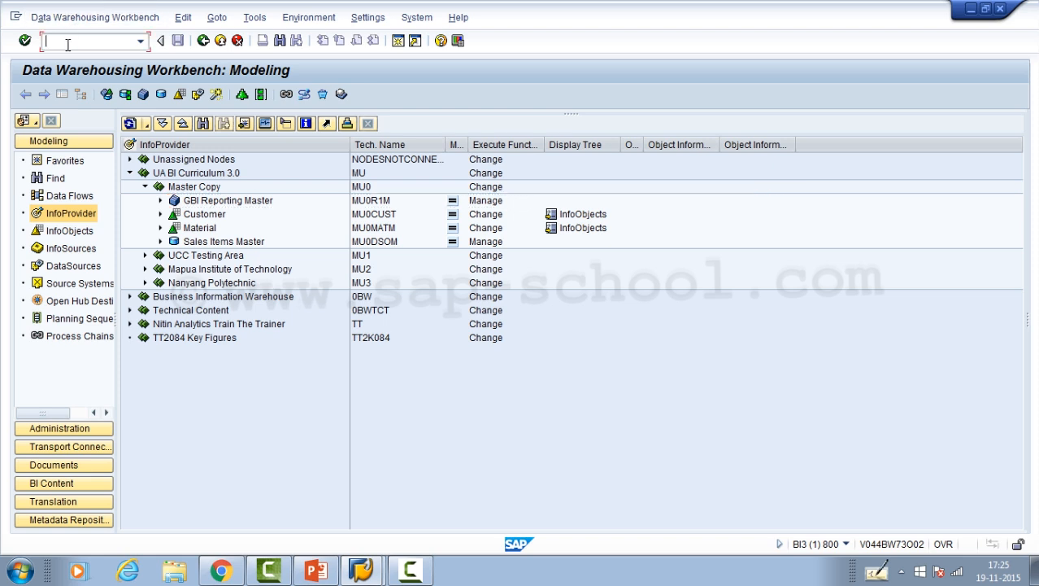
pyautogui.write('/n')
pyautogui.write('rsa2')
pyautogui.press('Return')
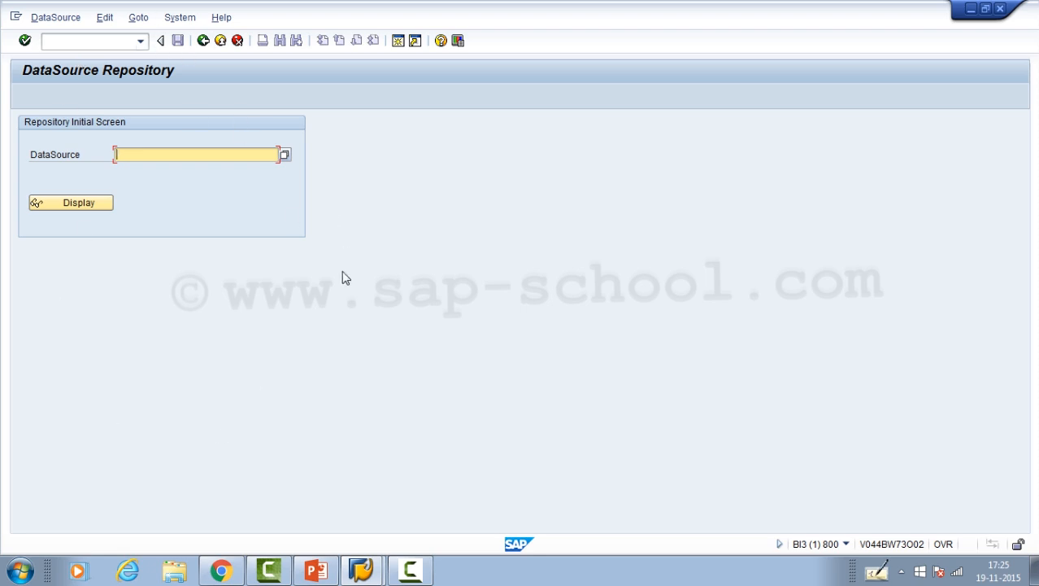
pyautogui.click(846, 544)
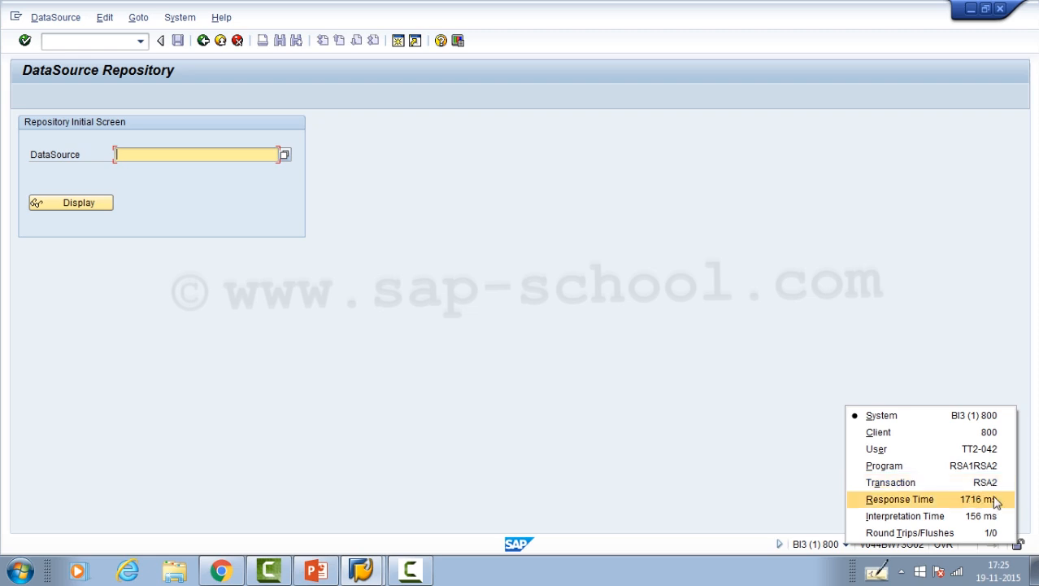
pyautogui.click(568, 444)
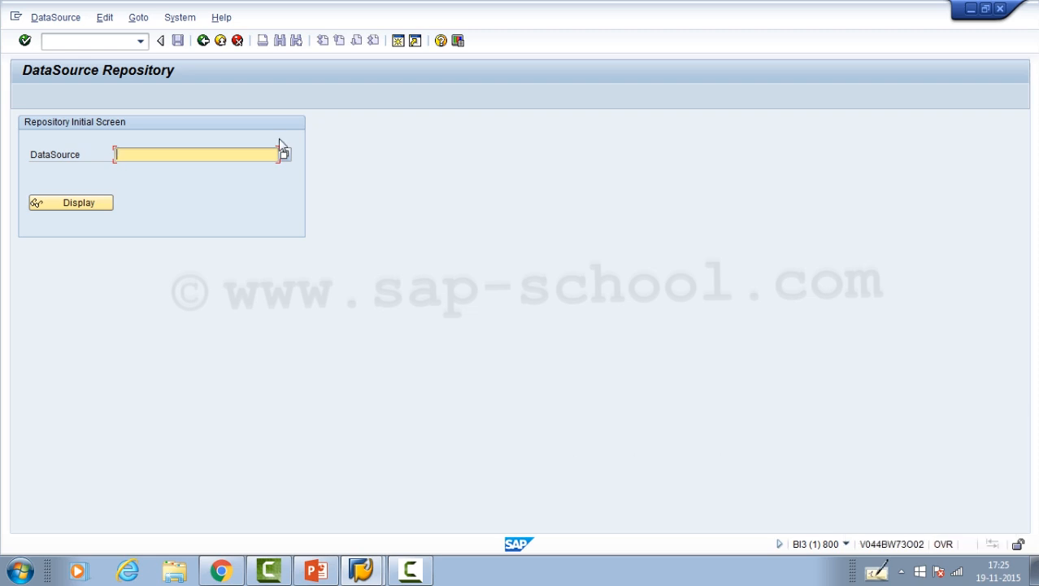
# - Exit the DataSource Repository and return to the SAP Easy Access screen
pyautogui.click(88, 42)
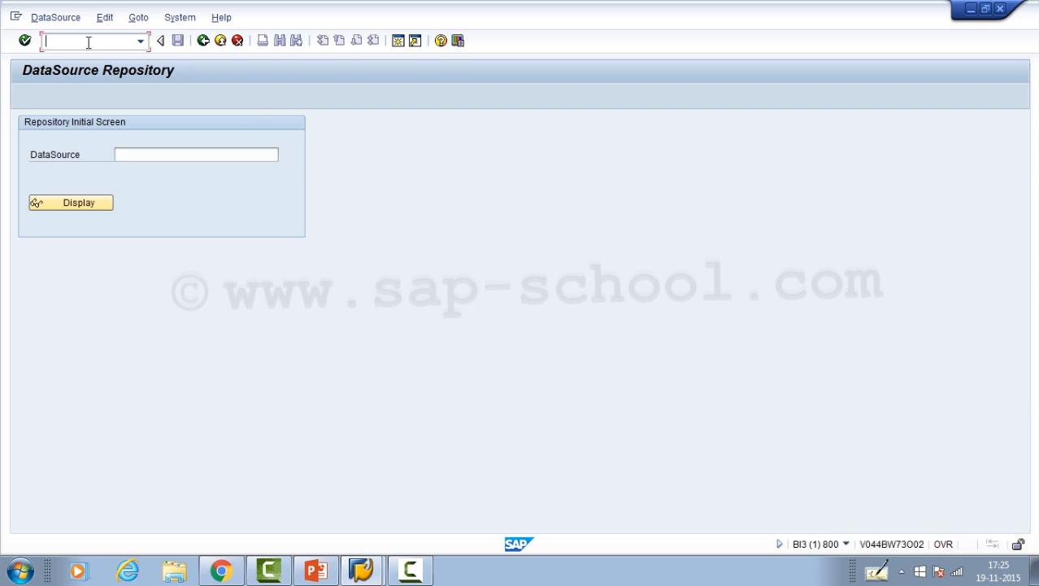
pyautogui.write('/n')
pyautogui.click(365, 570)
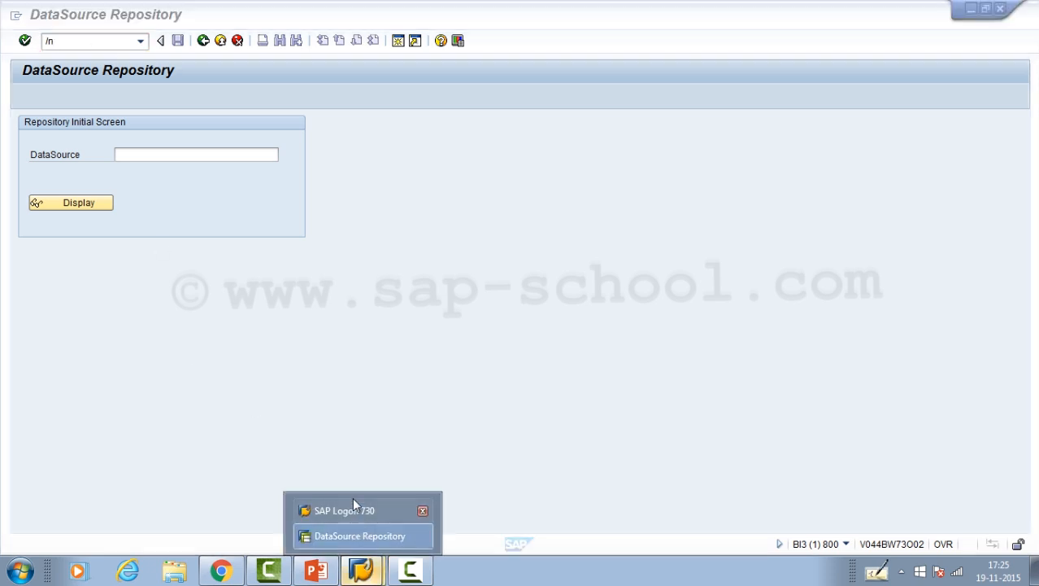
pyautogui.click(359, 535)
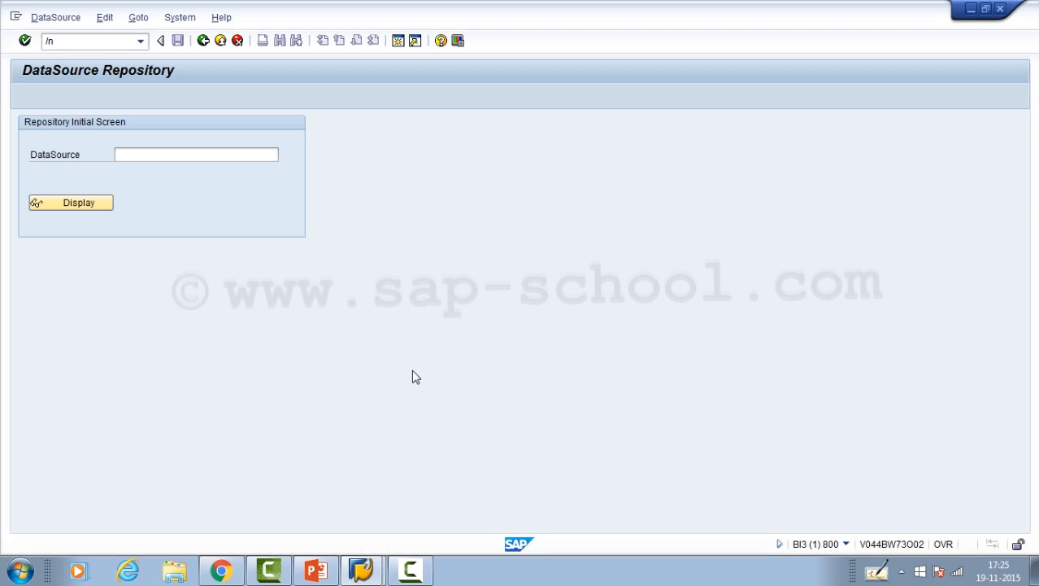
pyautogui.click(221, 42)
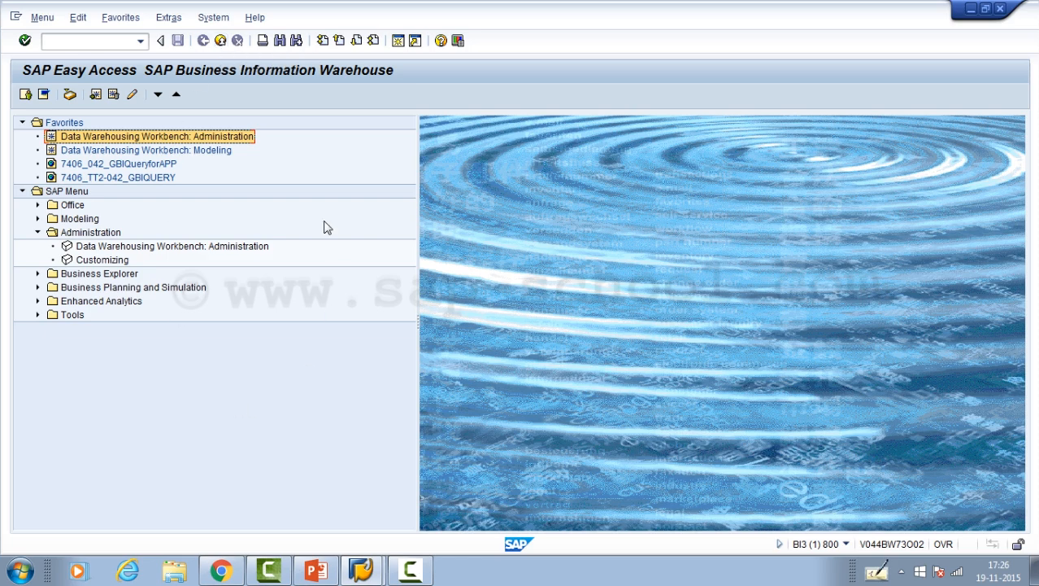
# - Start transaction rsa1 from the SAP Easy Access screen
pyautogui.click(91, 41)
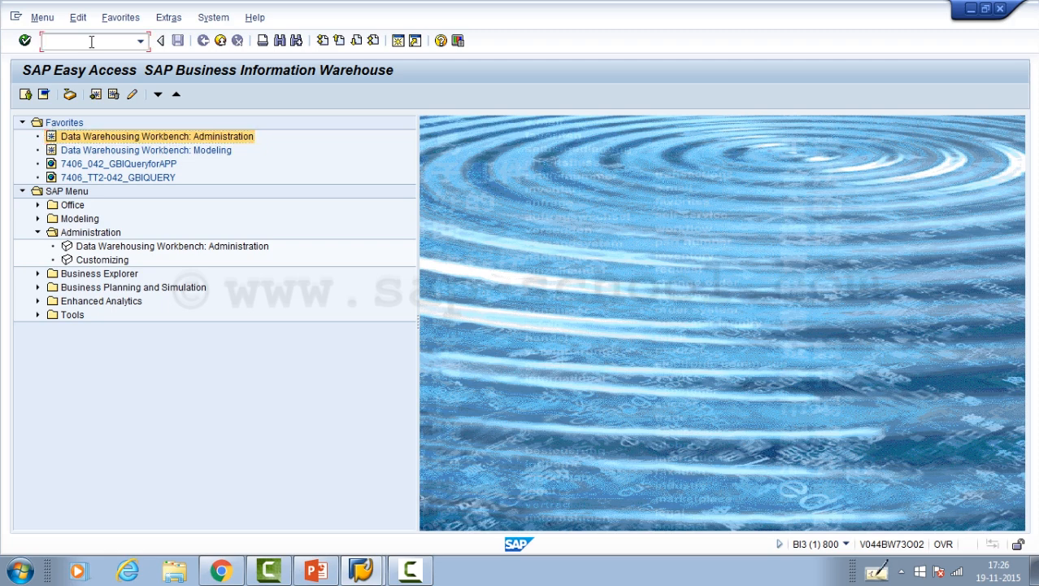
pyautogui.write('rsa1')
pyautogui.press('Return')
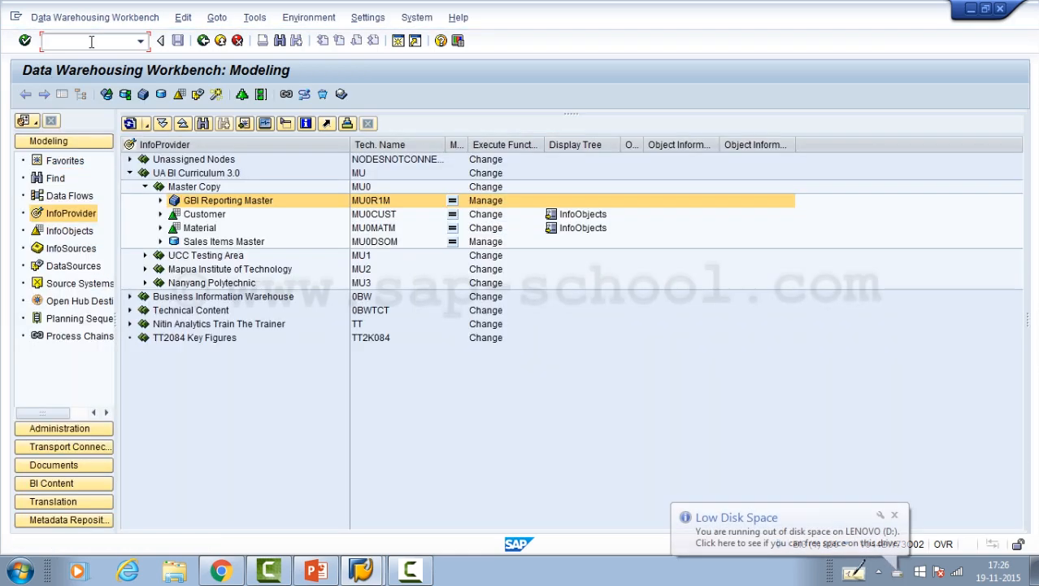
# - Replace the Modeling workbench with the DataSource Repository using the command /nrsa2
pyautogui.write('rsa2')
pyautogui.click(91, 42)
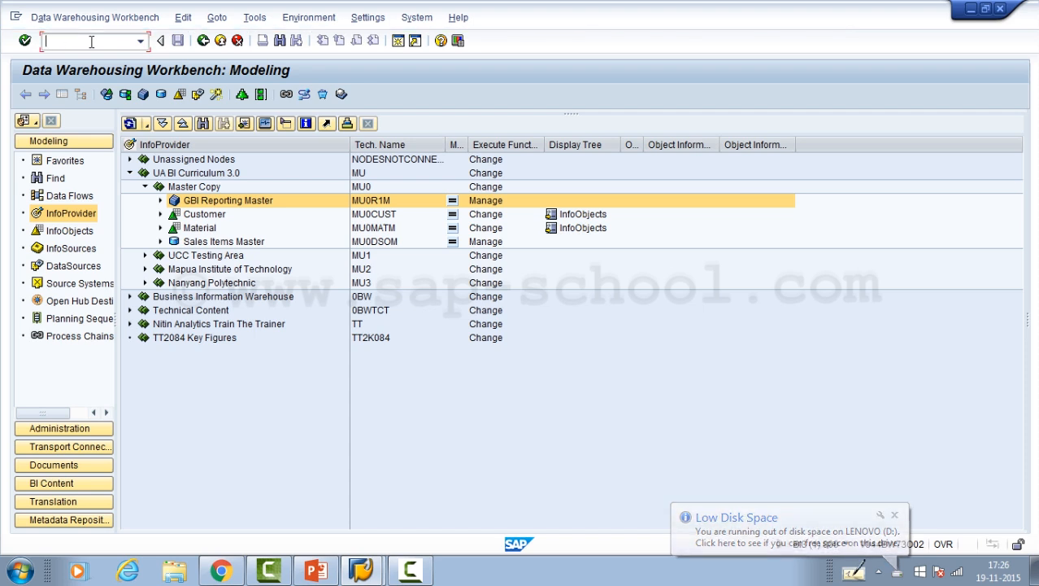
pyautogui.write('/nrsa1')
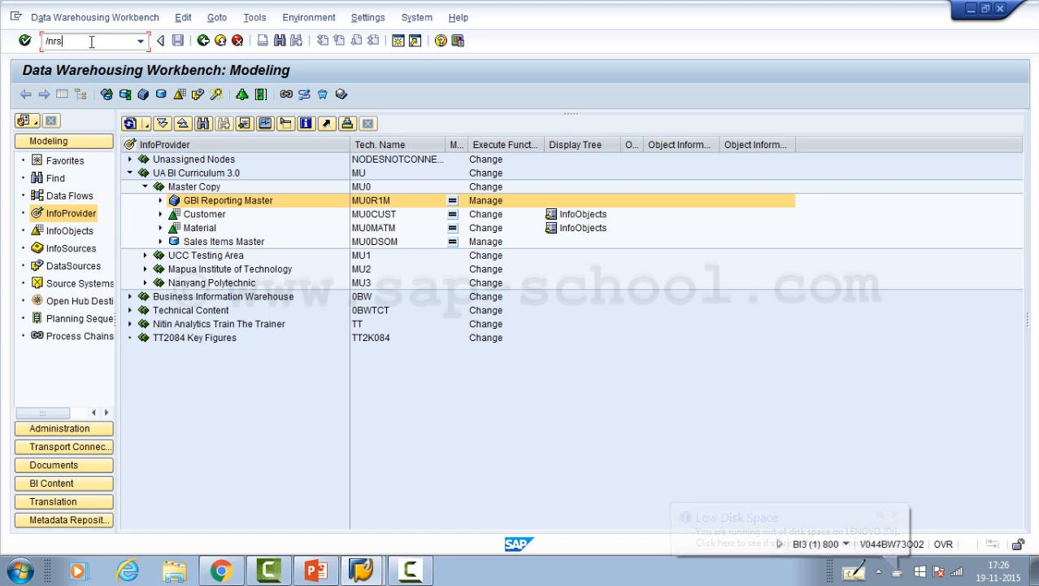
pyautogui.press('Return')
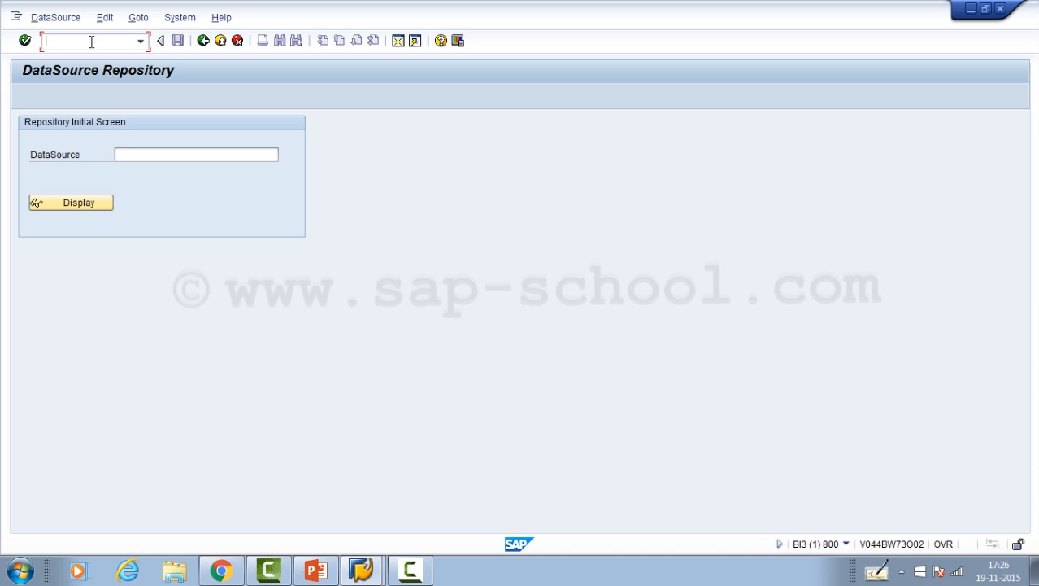
# - Open transaction RSA1 in an additional session with the command /orsa1
pyautogui.write('/o')
pyautogui.write('rsa1')
pyautogui.press('Return')
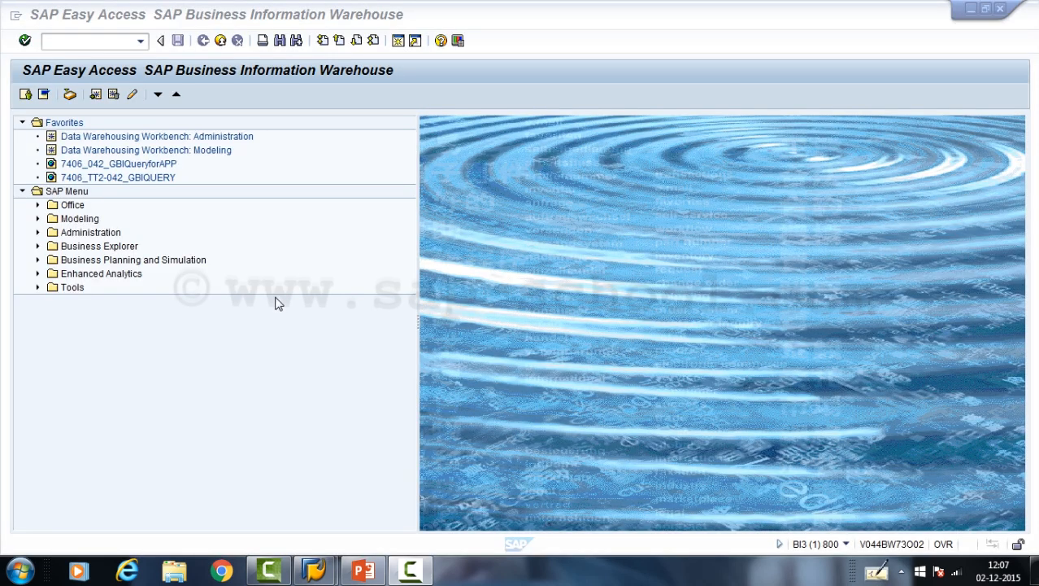
# - Start transaction rsa1 from SAP Easy Access, and view the InfoObjects tree before returning to the InfoProvider tree
pyautogui.click(98, 50)
pyautogui.write('rsa1')
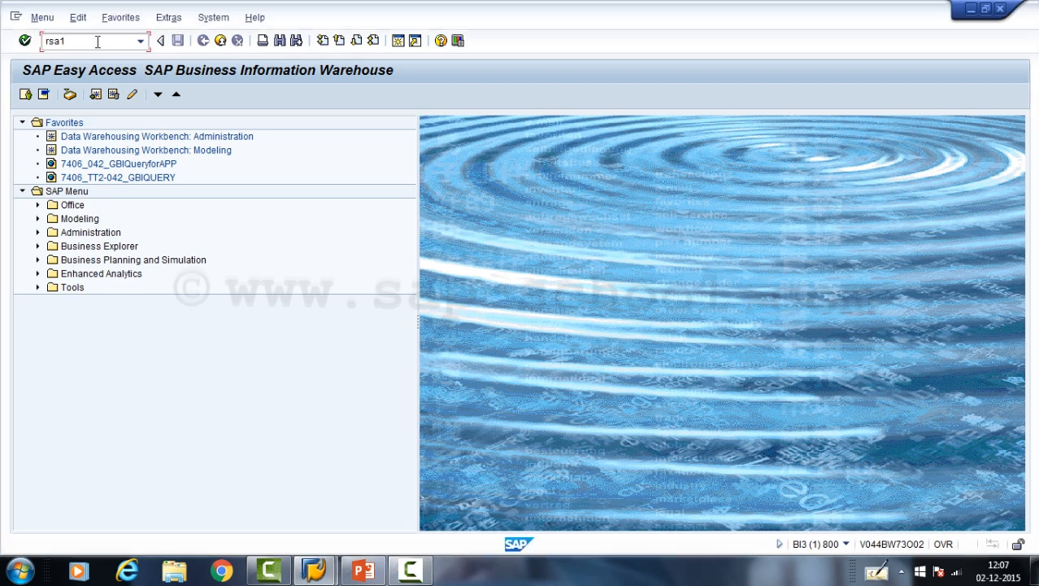
pyautogui.press('Return')
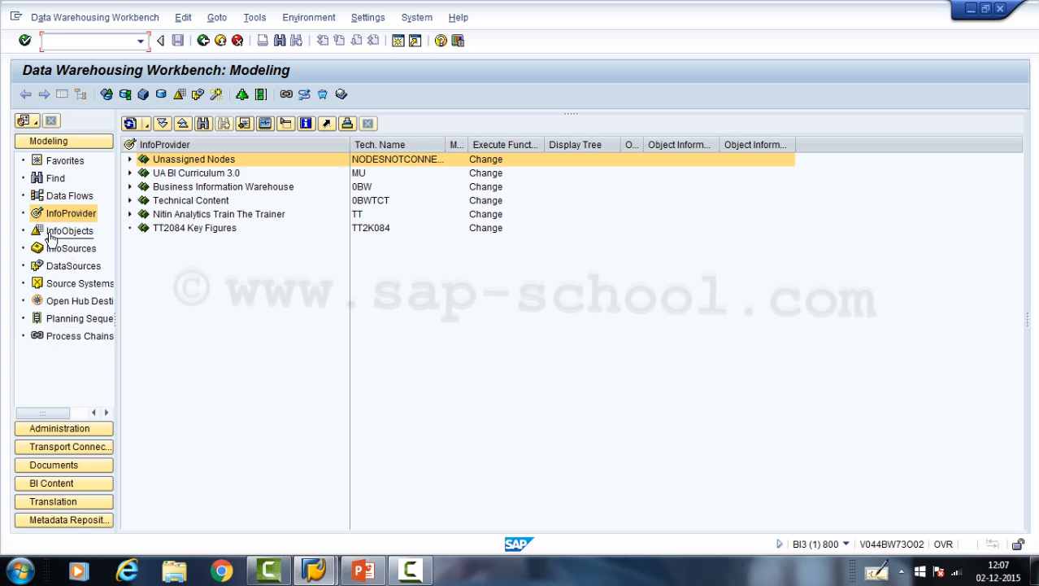
pyautogui.click(73, 234)
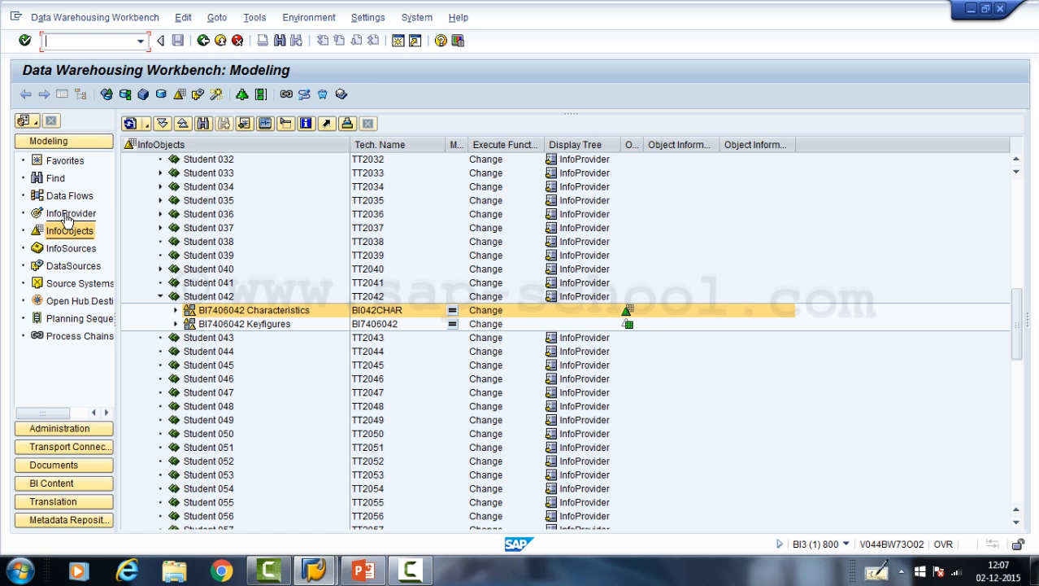
pyautogui.click(68, 218)
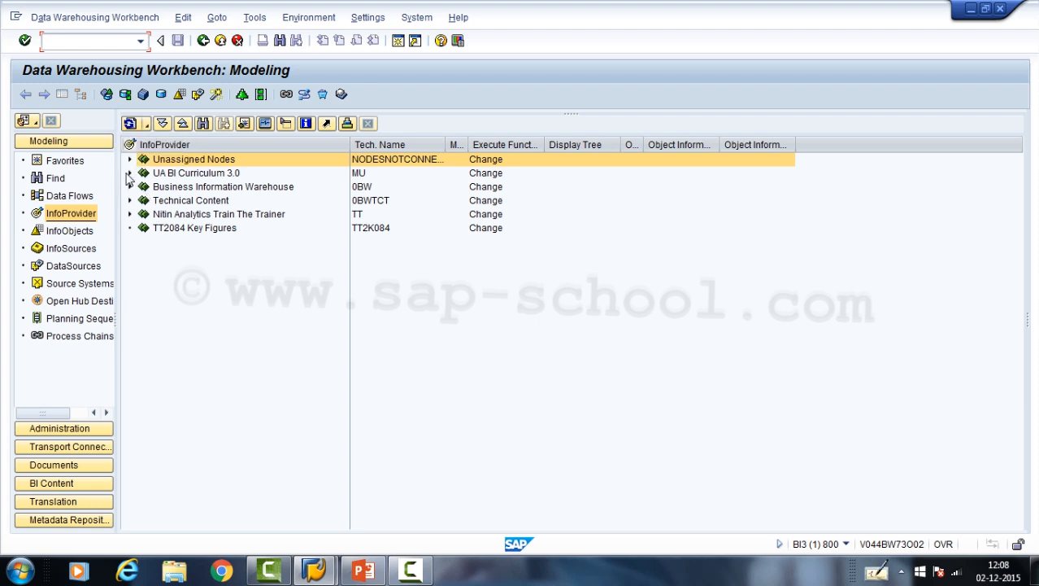
pyautogui.click(169, 166)
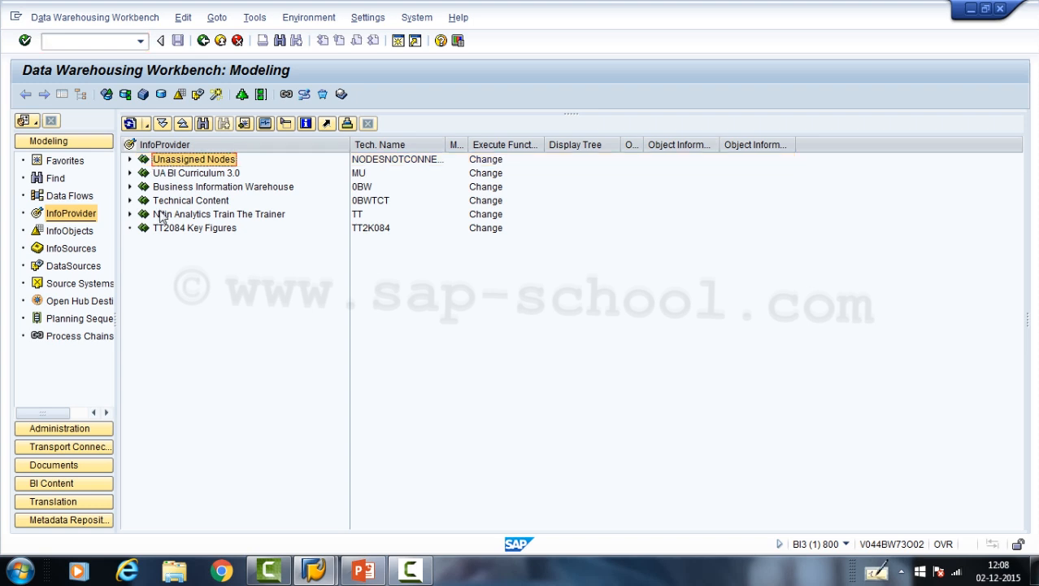
pyautogui.rightClick(173, 165)
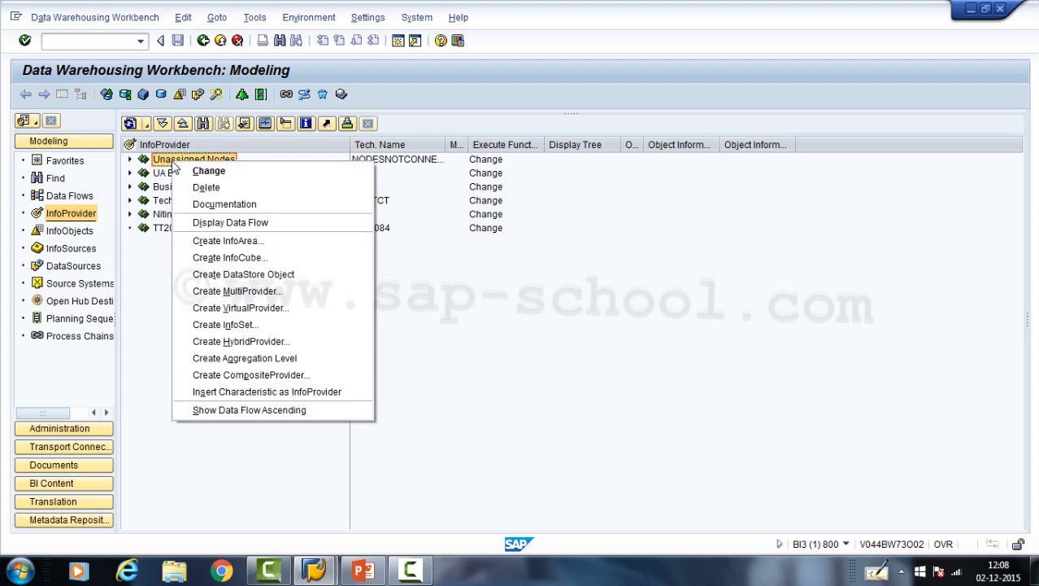
pyautogui.click(239, 242)
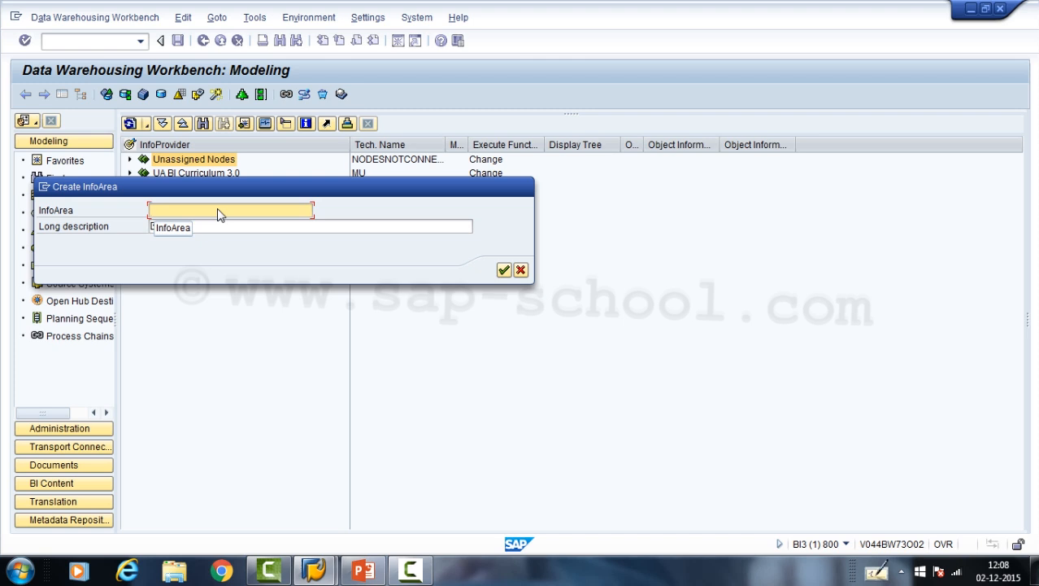
pyautogui.write('Z')
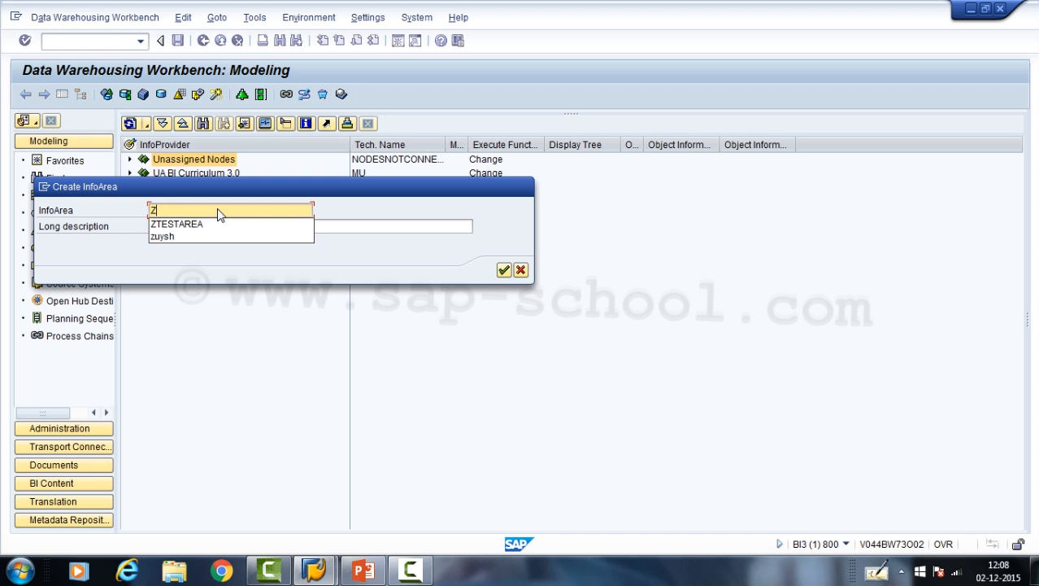
pyautogui.click(180, 223)
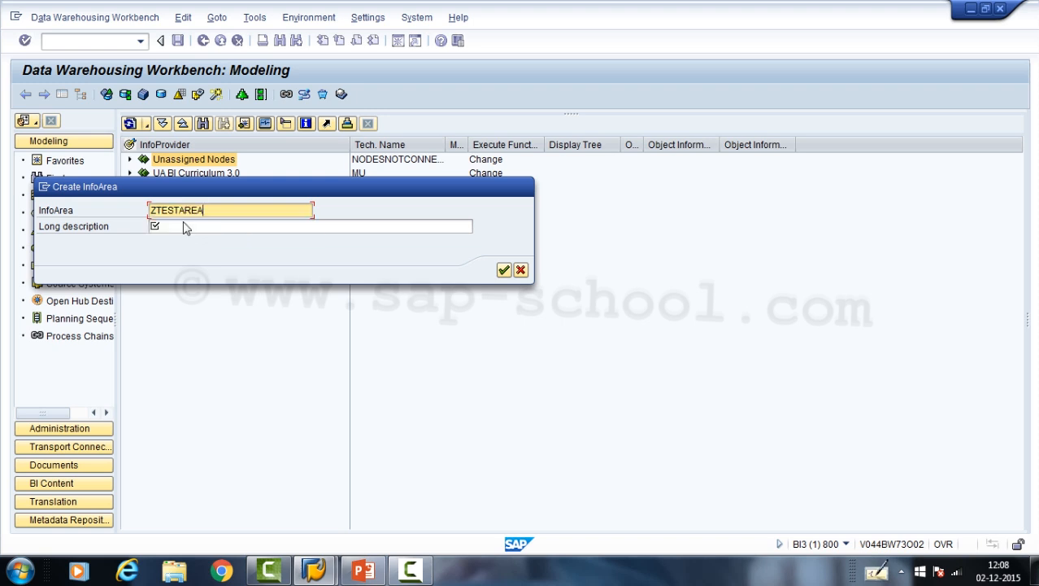
pyautogui.click(183, 224)
pyautogui.write('tedd')
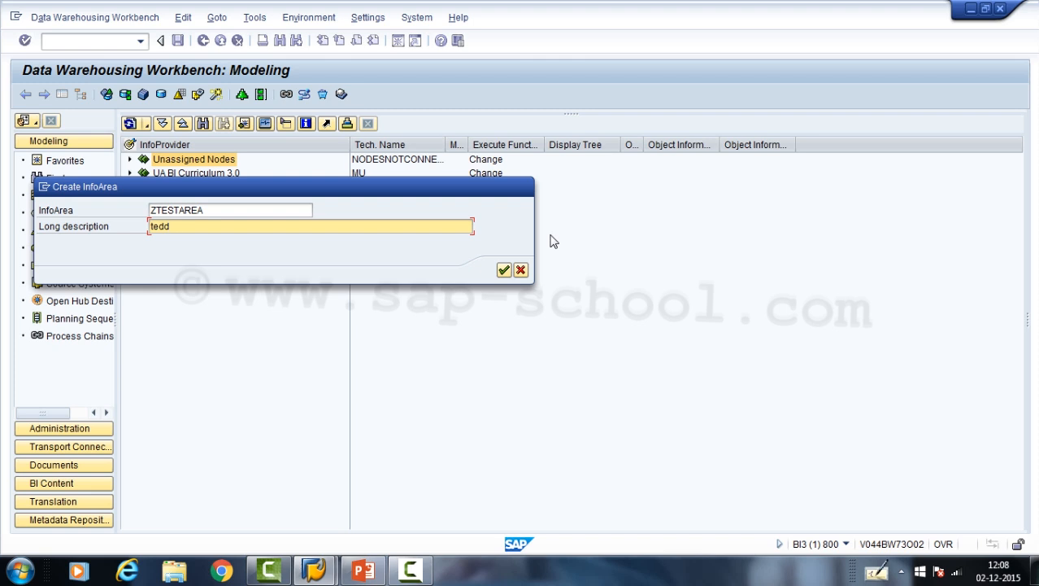
pyautogui.click(520, 270)
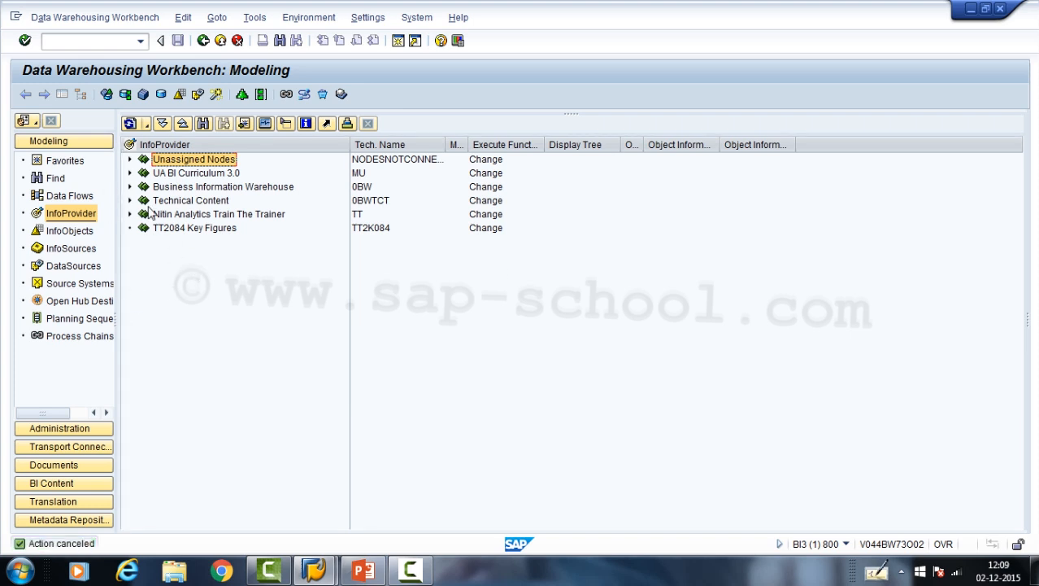
# - Start a new InfoCube under InfoArea TT with the name ZTESTCUBE and the description "Test Cube for demo"
pyautogui.click(205, 216)
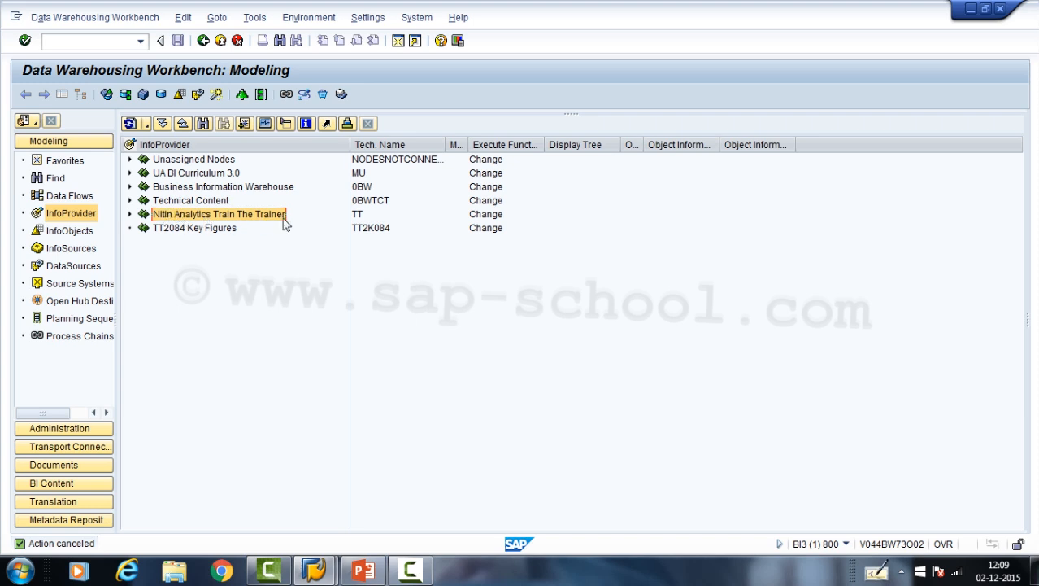
pyautogui.rightClick(180, 216)
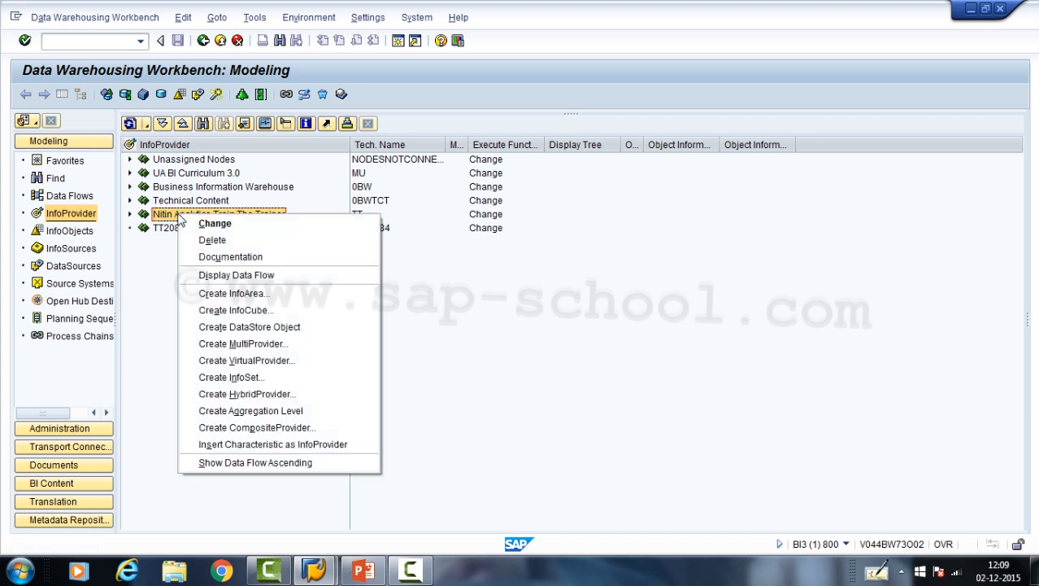
pyautogui.click(228, 315)
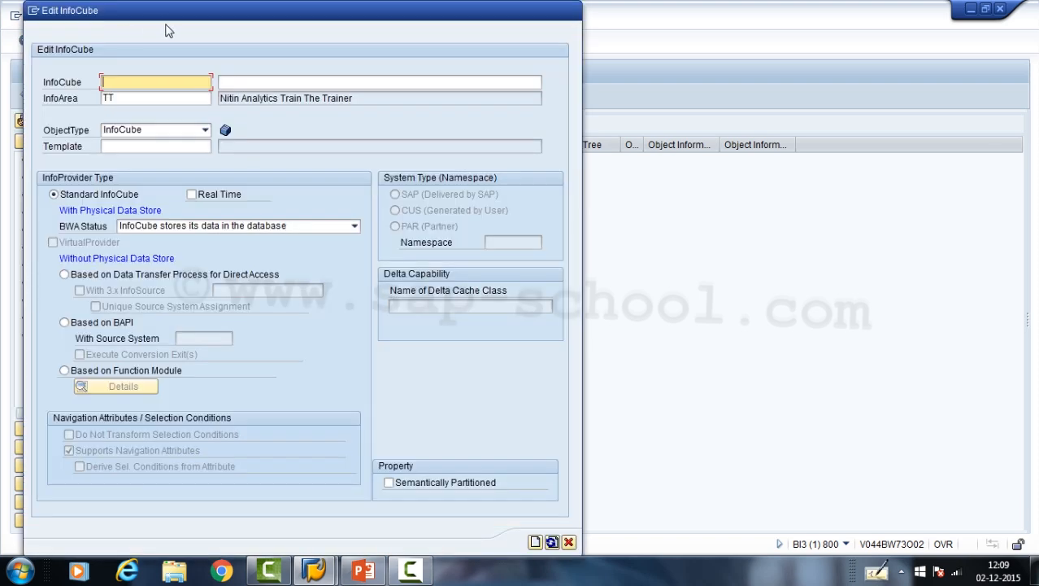
pyautogui.moveTo(191, 15); pyautogui.dragTo(255, 14)
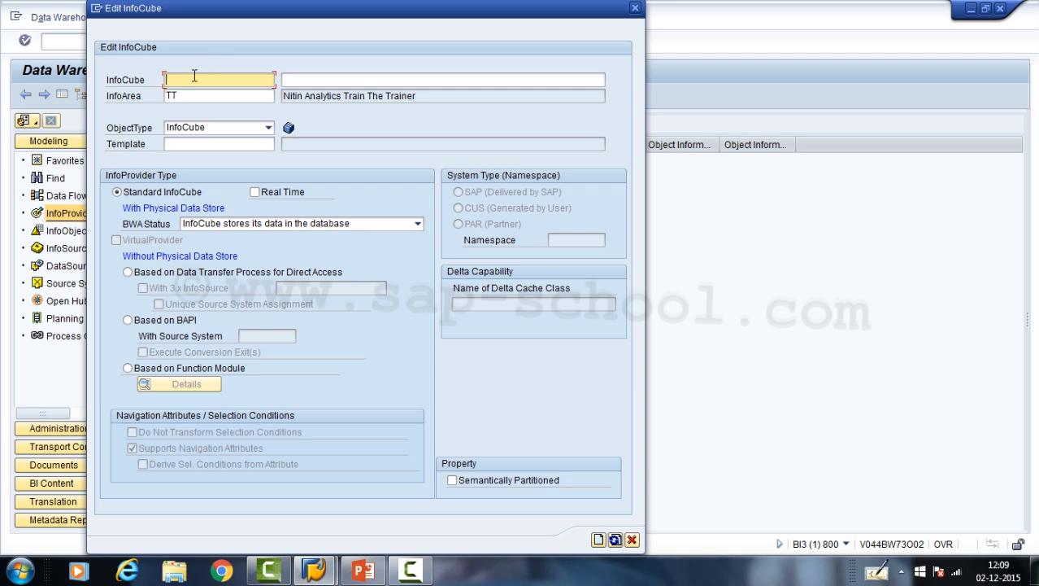
pyautogui.write('ZTESTCUBE')
pyautogui.click(313, 82)
pyautogui.write('Test ')
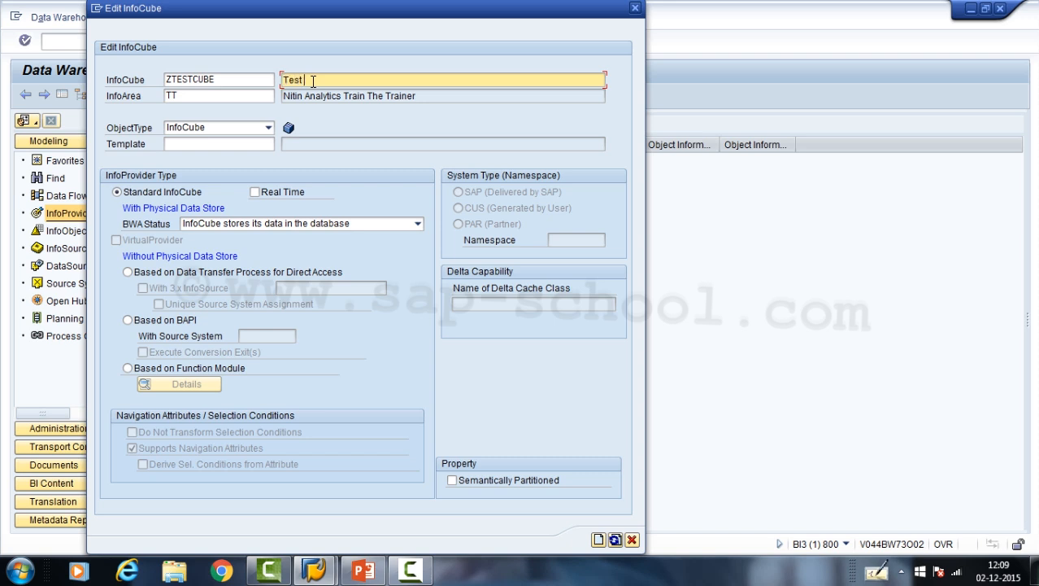
pyautogui.write('Cube for demo')
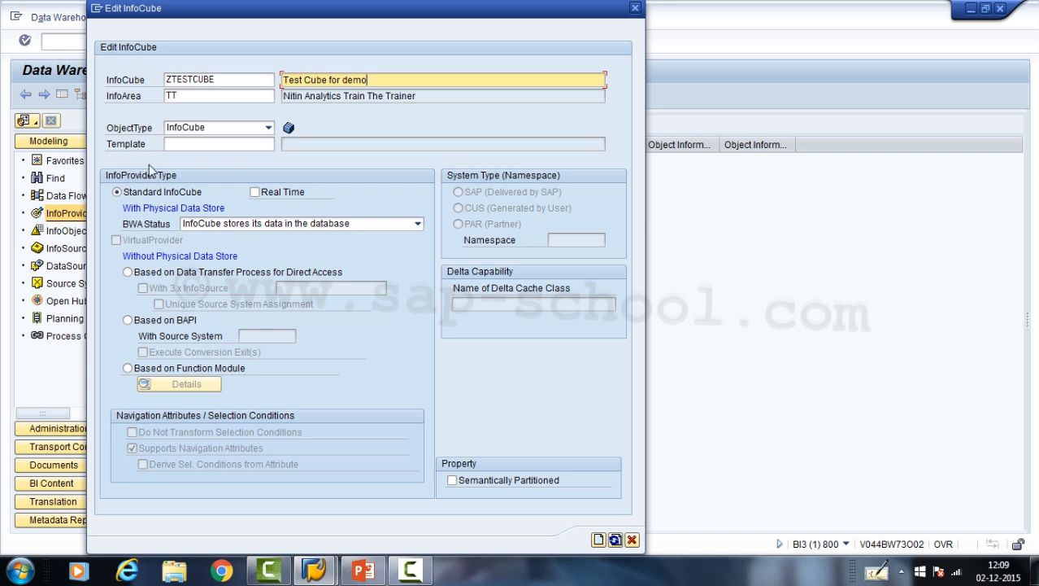
# - Choose InfoCube as the object type, dismiss the Windows color scheme message, and create the standard InfoCube
pyautogui.click(187, 130)
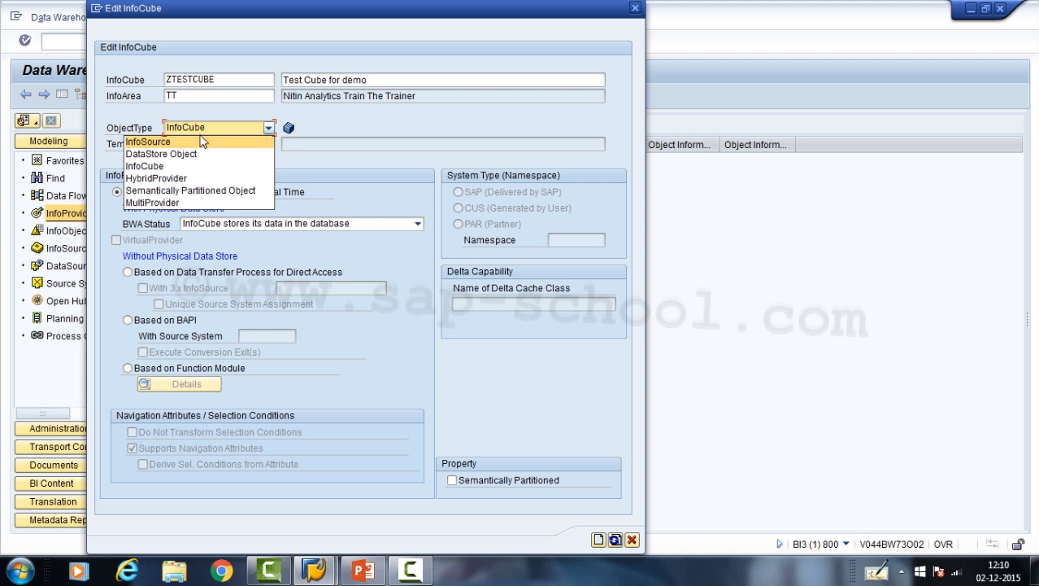
pyautogui.click(161, 170)
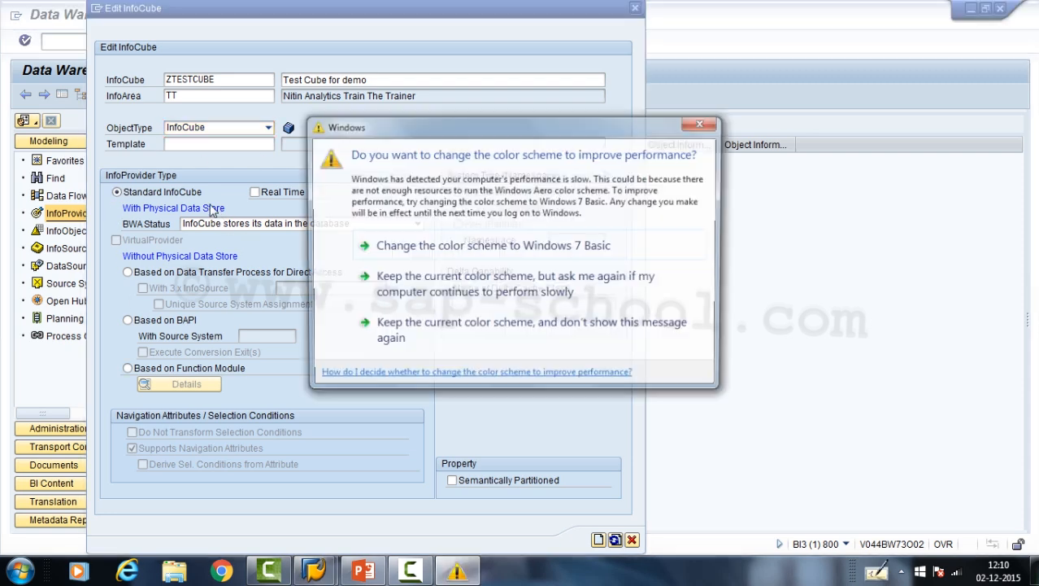
pyautogui.click(702, 124)
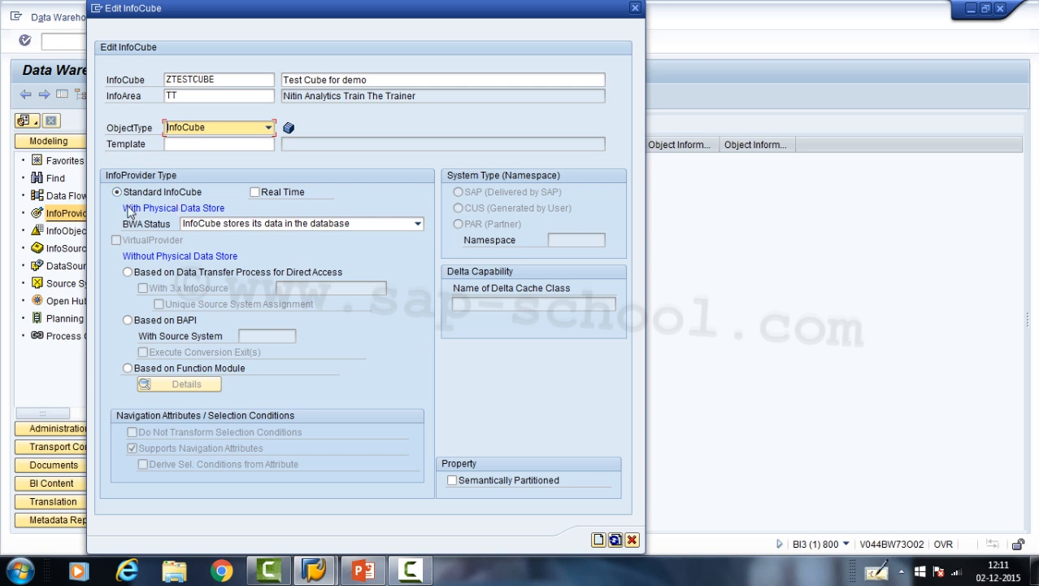
pyautogui.click(597, 540)
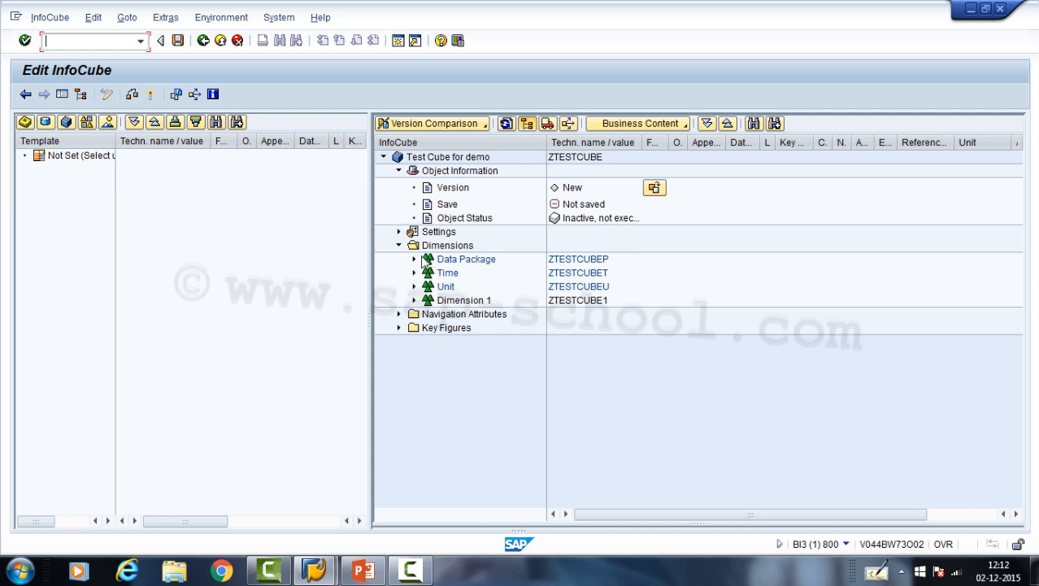
# - Review the operations available for Dimension 1 of the new InfoCube
pyautogui.click(460, 301)
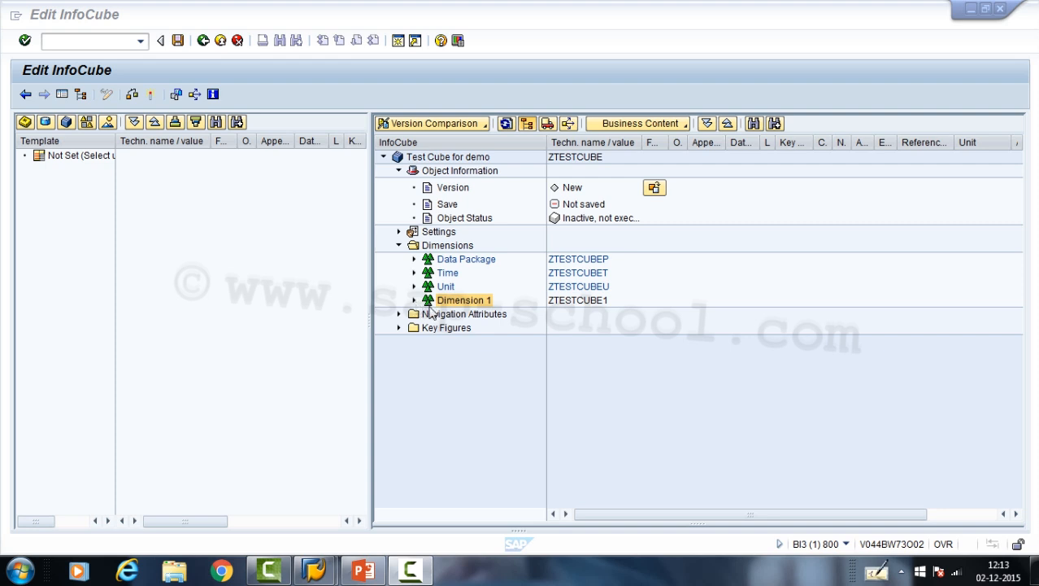
pyautogui.click(480, 303)
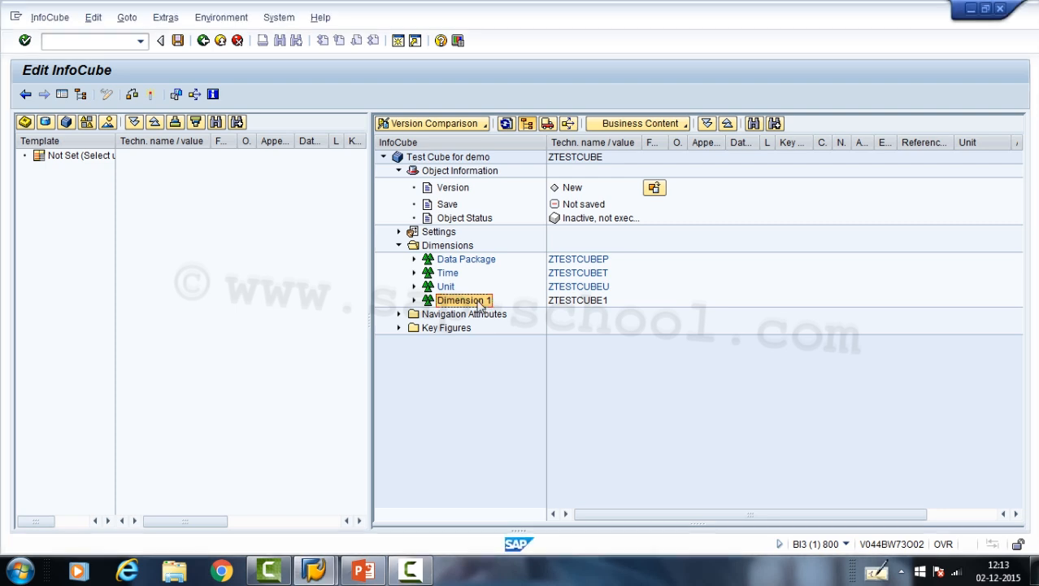
pyautogui.rightClick(480, 303)
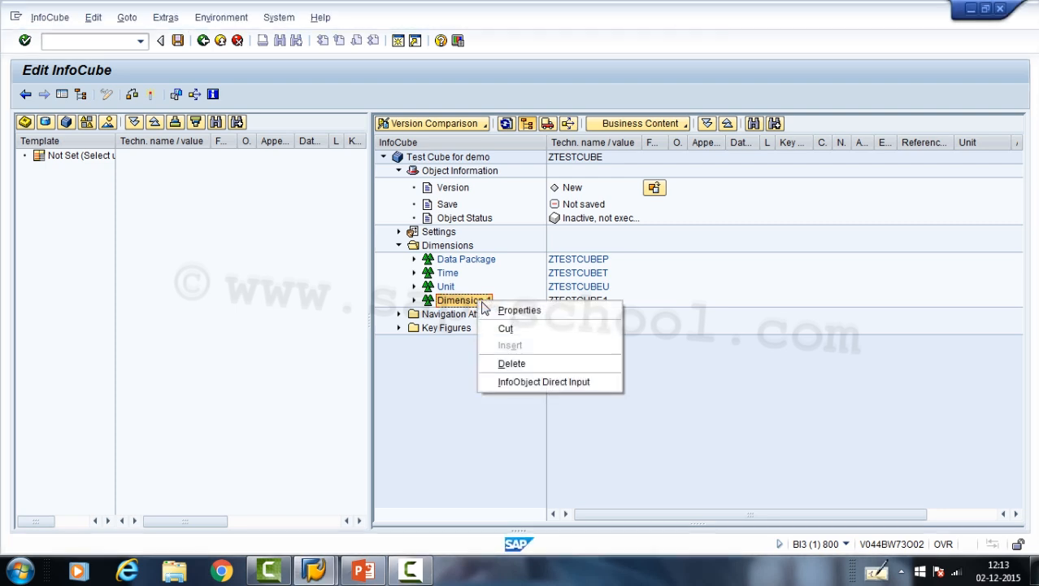
pyautogui.click(470, 300)
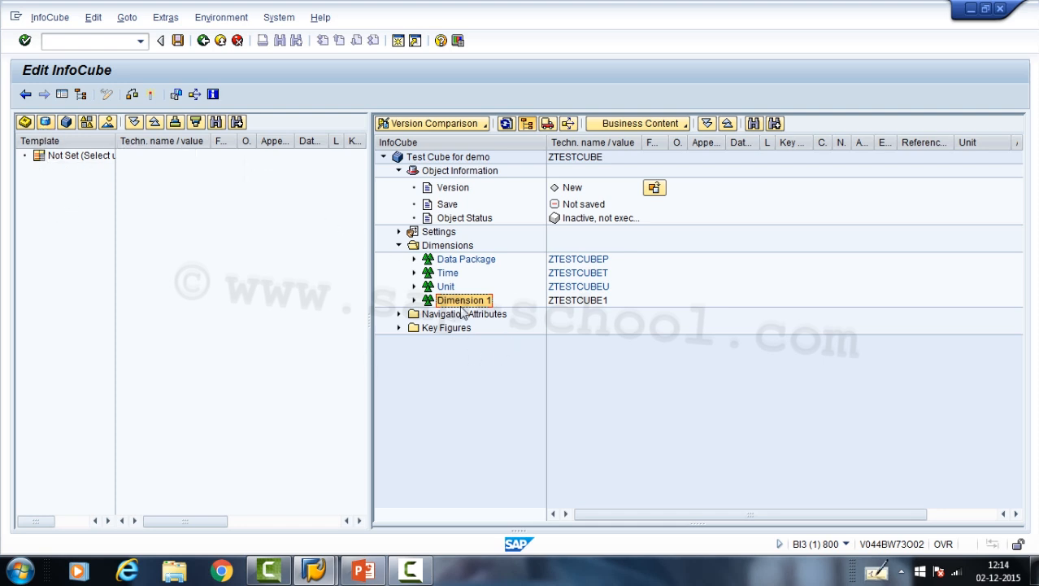
# - Show all InfoObjects as the template for the InfoCube, and leave the editor without saving
pyautogui.click(108, 123)
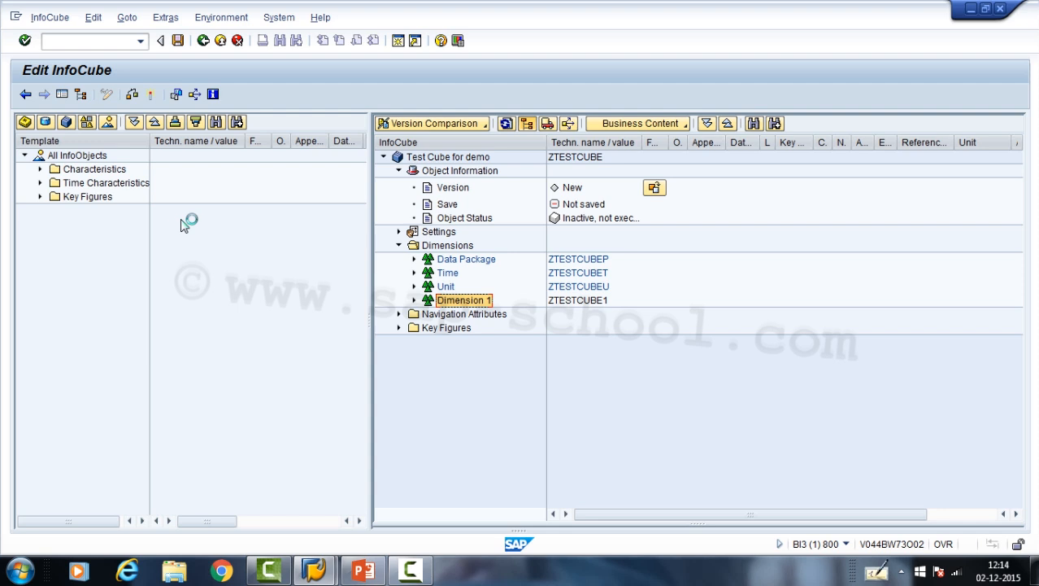
pyautogui.click(226, 41)
pyautogui.click(270, 324)
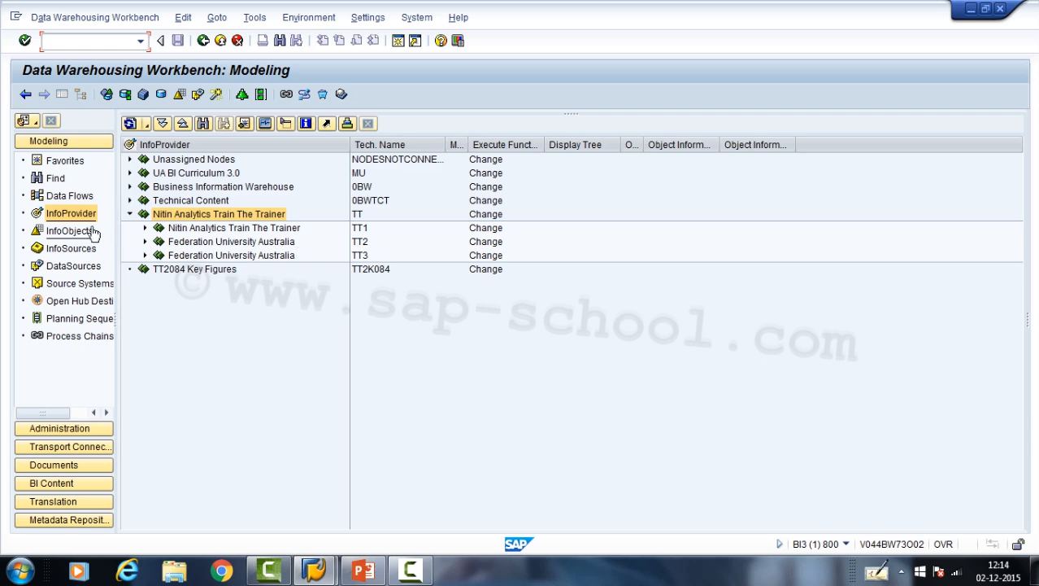
# - Show the InfoObjects tree, and view the rename form of the Student 042 InfoArea without changing its description
pyautogui.click(88, 232)
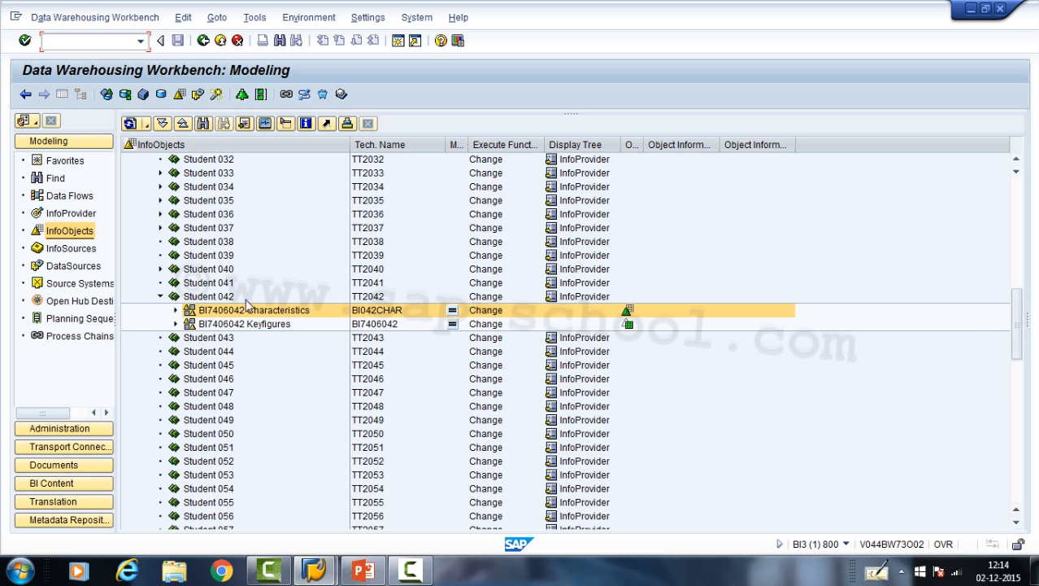
pyautogui.doubleClick(201, 299)
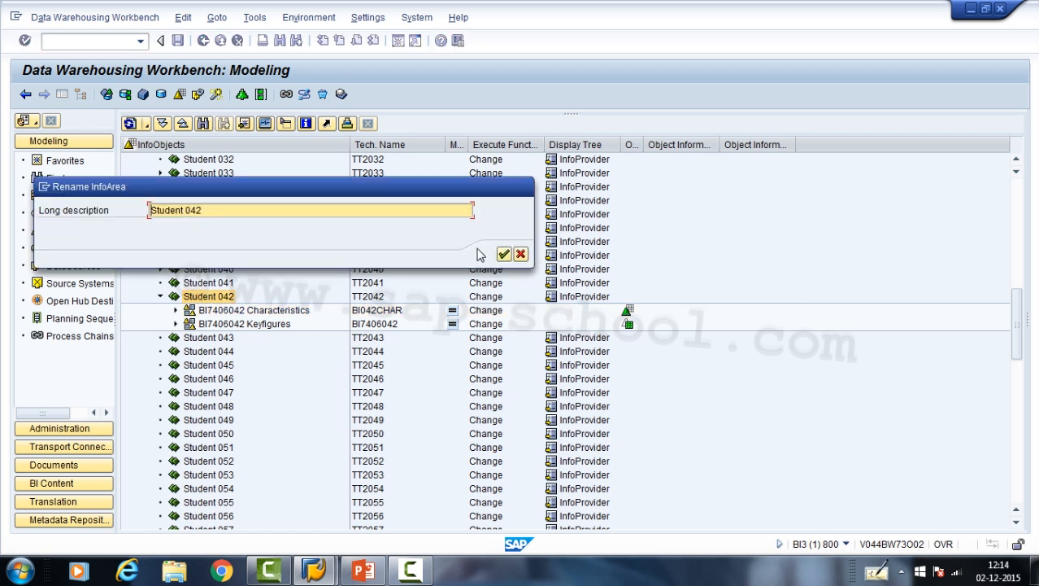
pyautogui.click(521, 255)
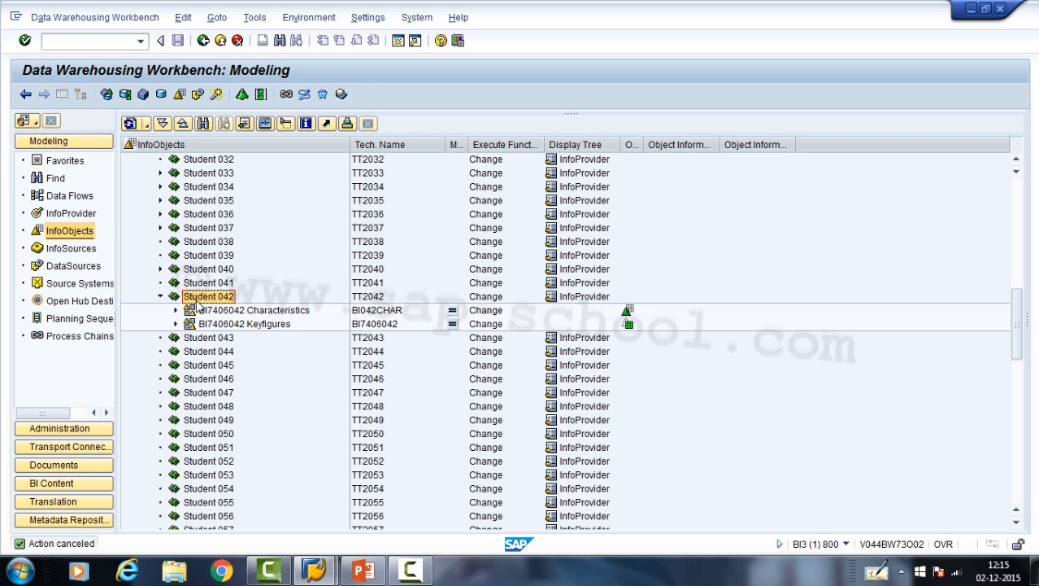
# - View the form for creating an InfoObject catalog under Student 042, and cancel it
pyautogui.rightClick(197, 305)
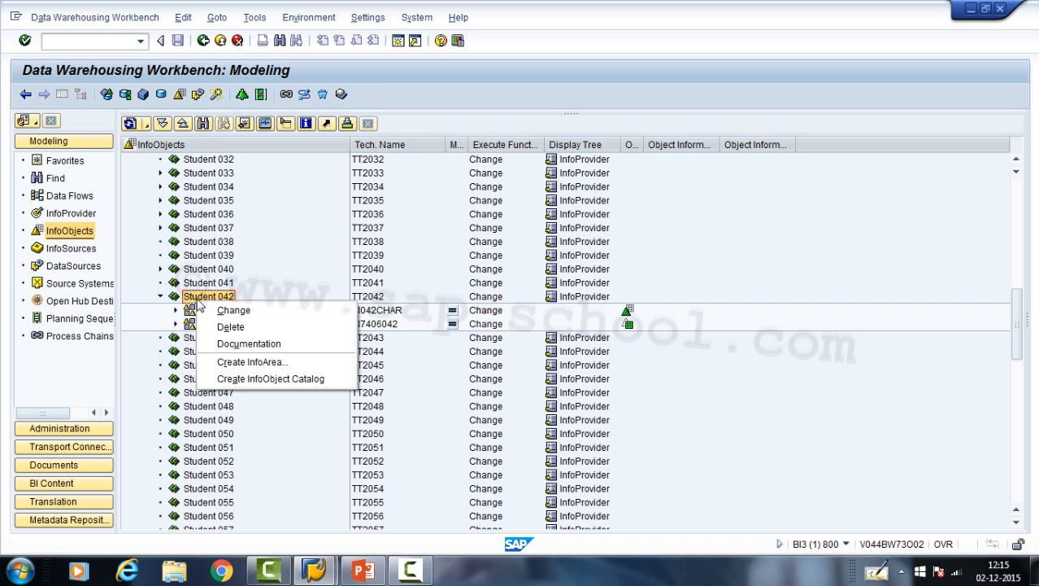
pyautogui.click(237, 379)
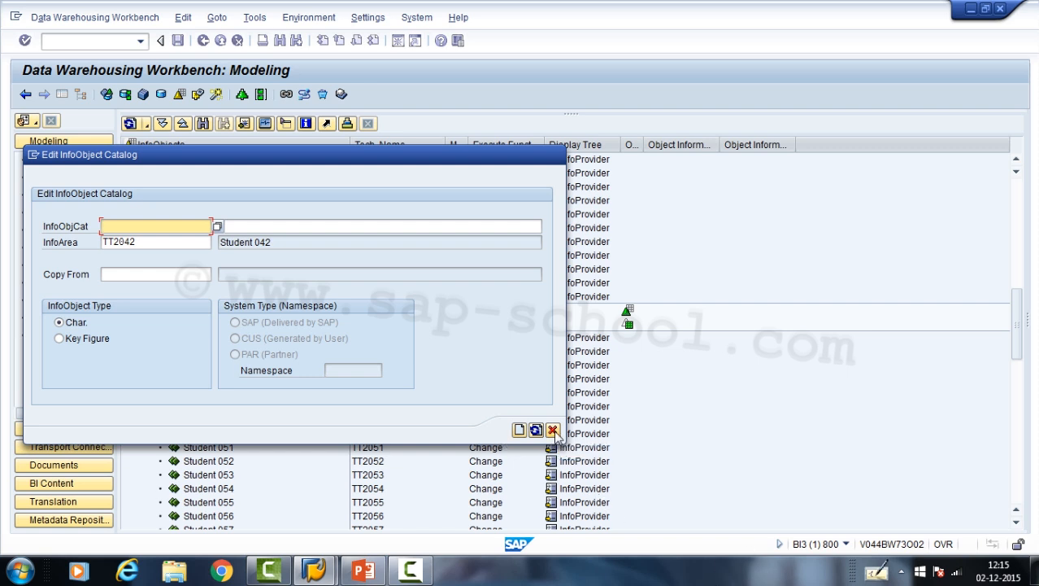
pyautogui.click(552, 429)
# - Point out Student 042's characteristics and key figures catalogs, and review the InfoObject type options for a new catalog without creating it
pyautogui.click(235, 313)
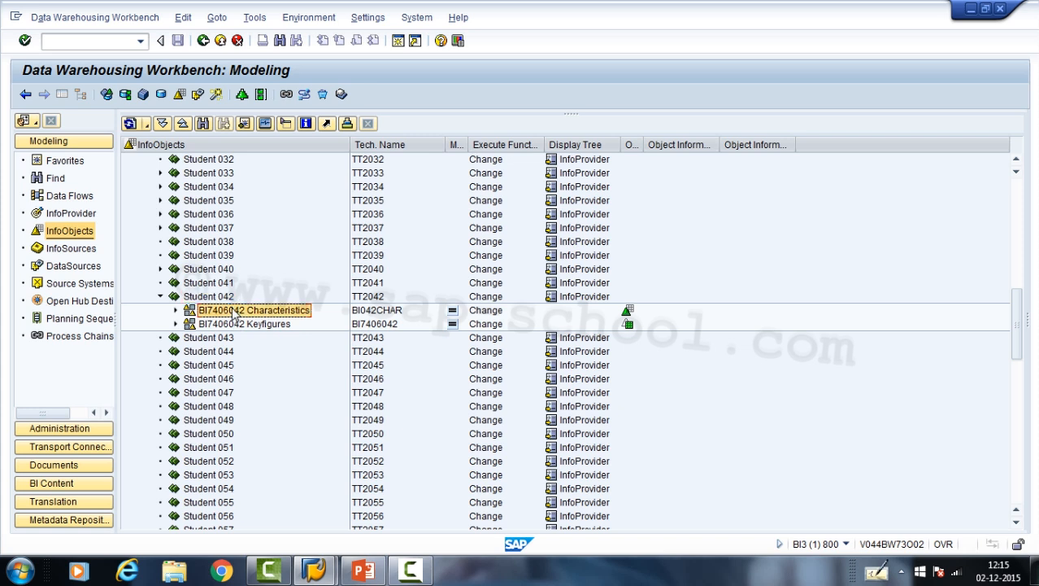
pyautogui.click(231, 324)
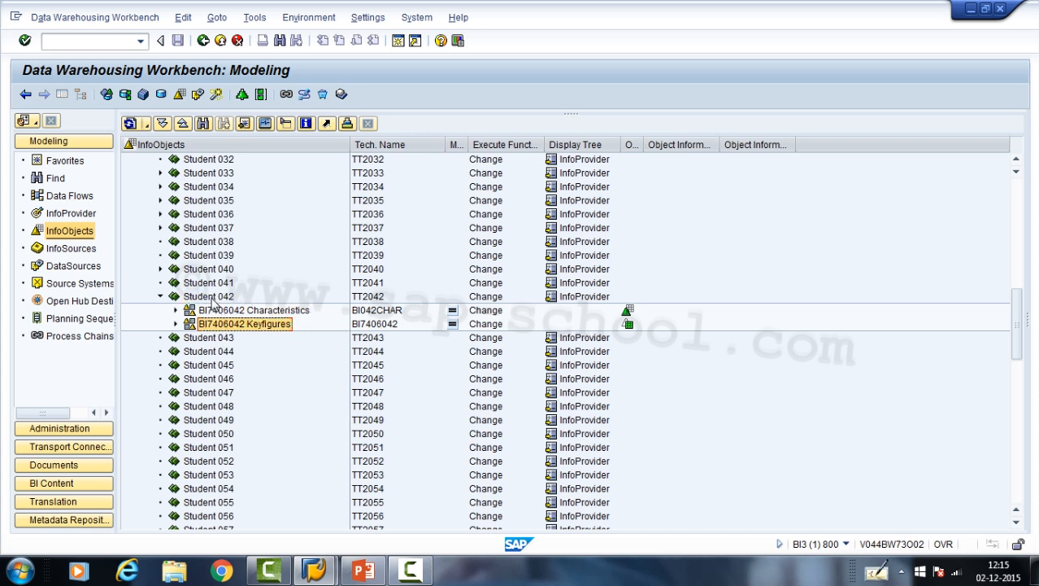
pyautogui.click(210, 298)
pyautogui.rightClick(213, 300)
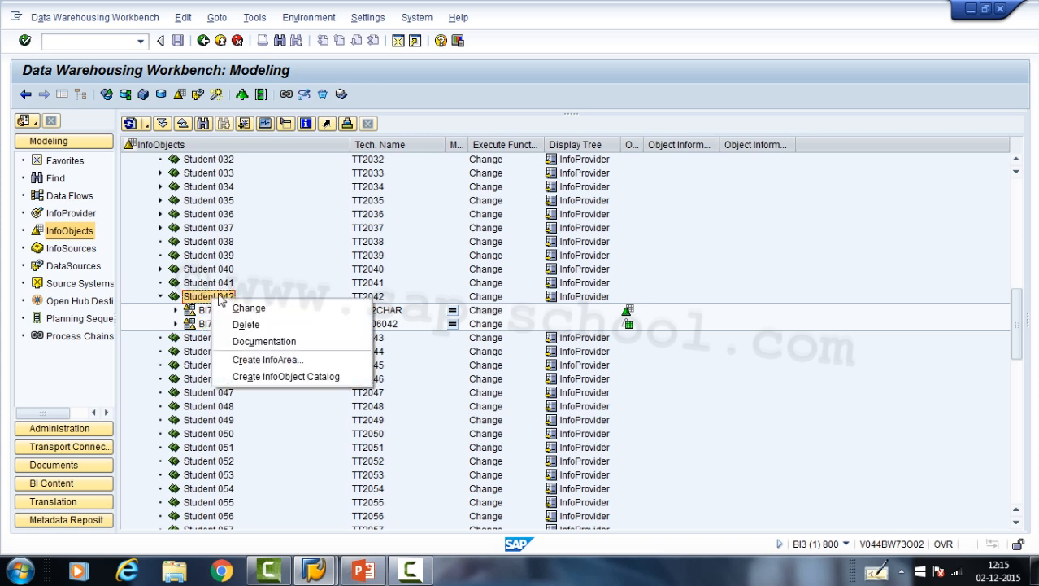
pyautogui.click(240, 378)
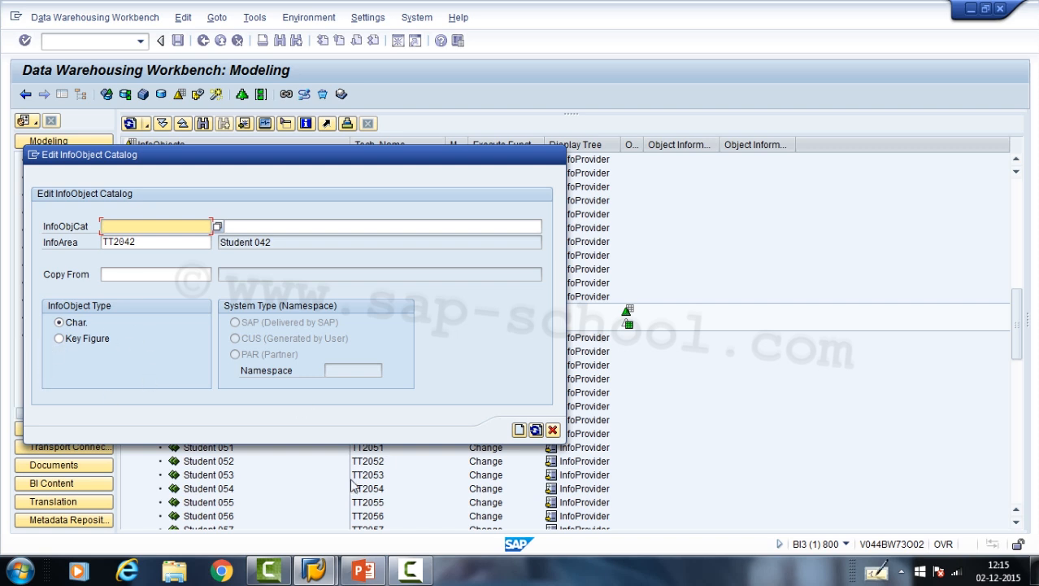
pyautogui.click(553, 429)
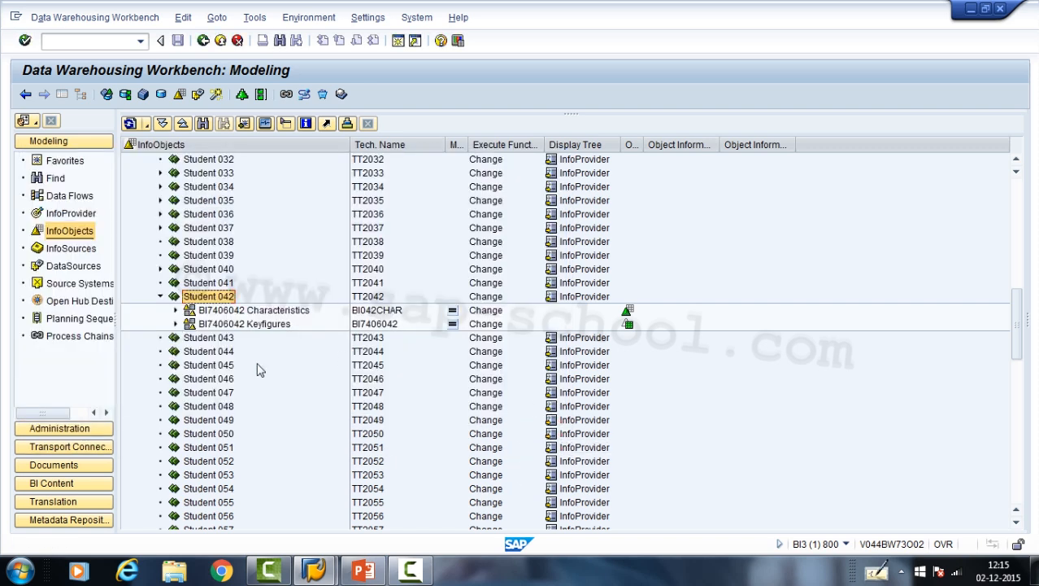
# - Open the BI7406042 Characteristics catalog in change mode, and return to the InfoObjects tree
pyautogui.click(207, 315)
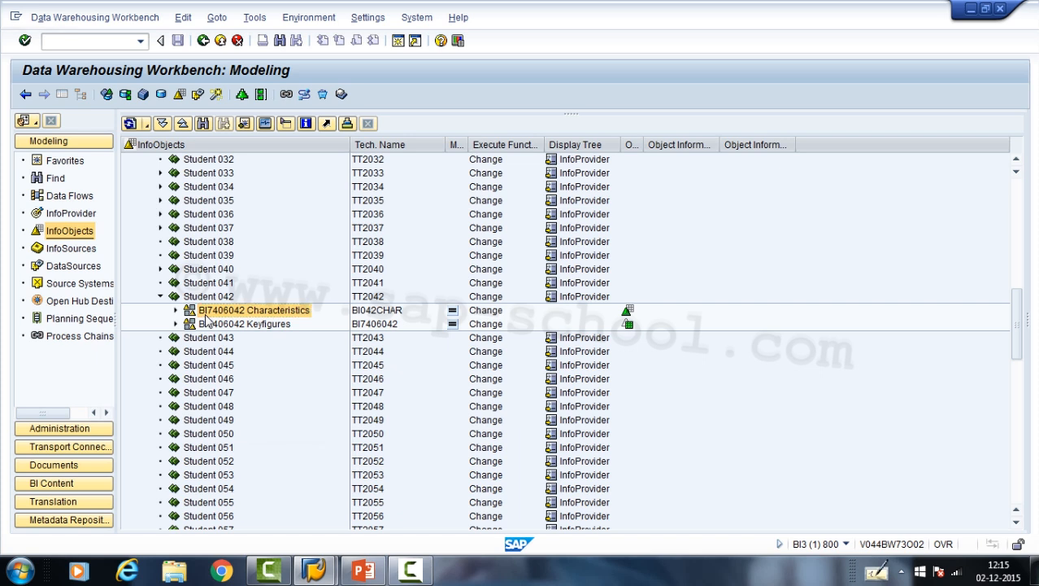
pyautogui.rightClick(207, 315)
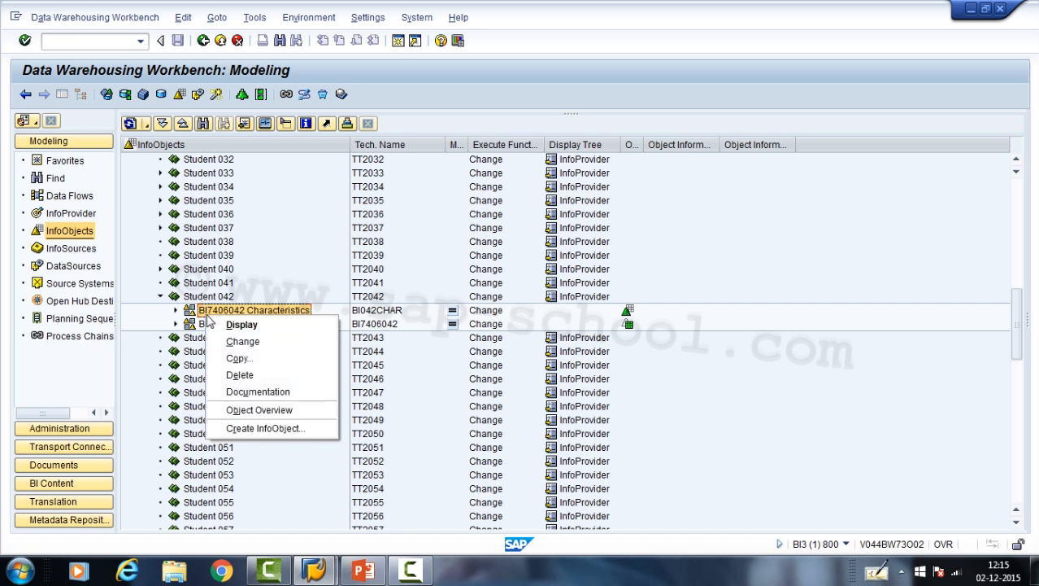
pyautogui.click(238, 342)
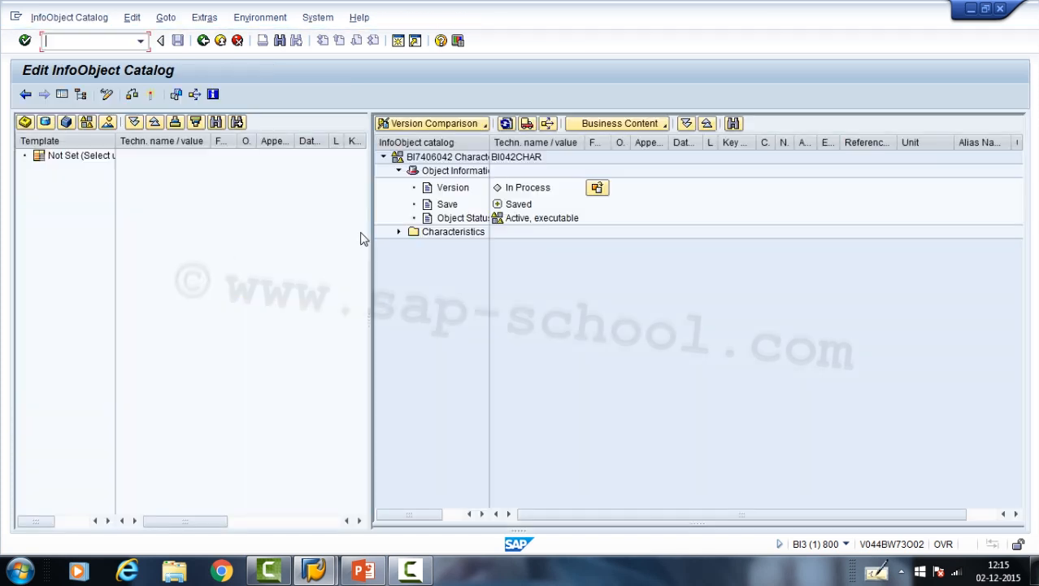
pyautogui.click(203, 41)
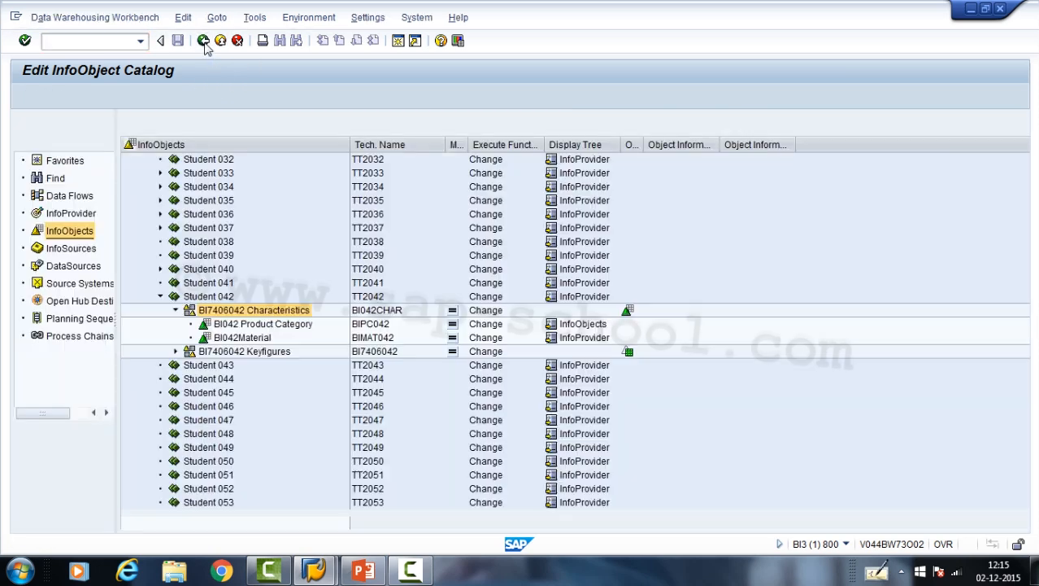
# - Open the BI7406042 Characteristics catalog in display mode, and return to the InfoObjects tree
pyautogui.doubleClick(226, 314)
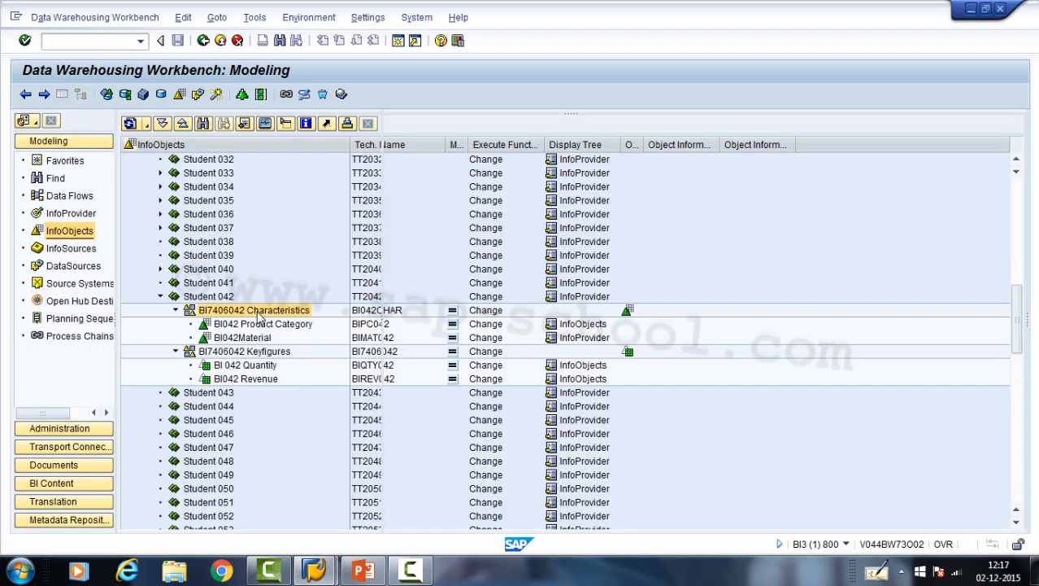
pyautogui.doubleClick(258, 314)
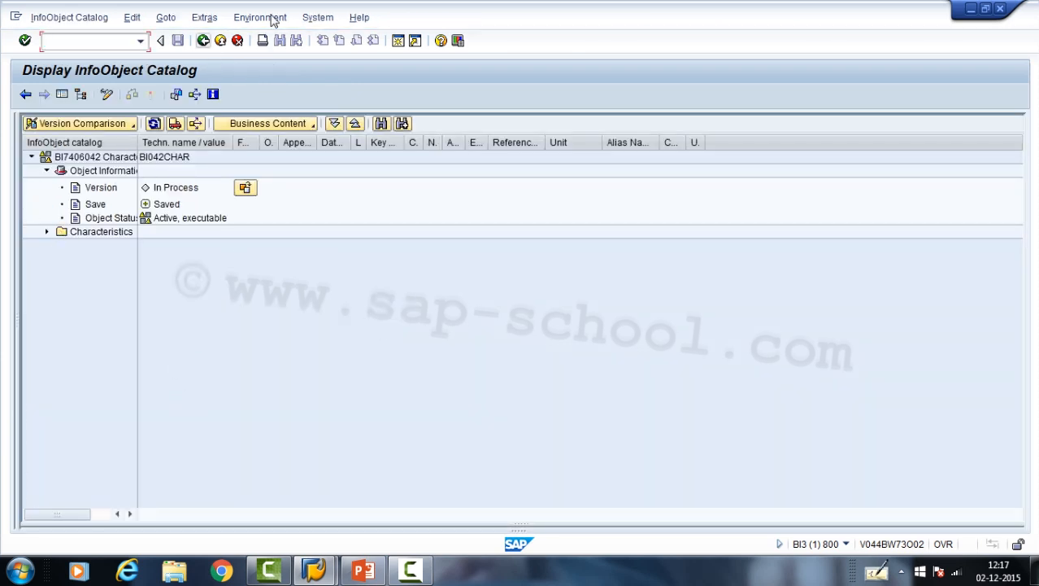
pyautogui.click(204, 41)
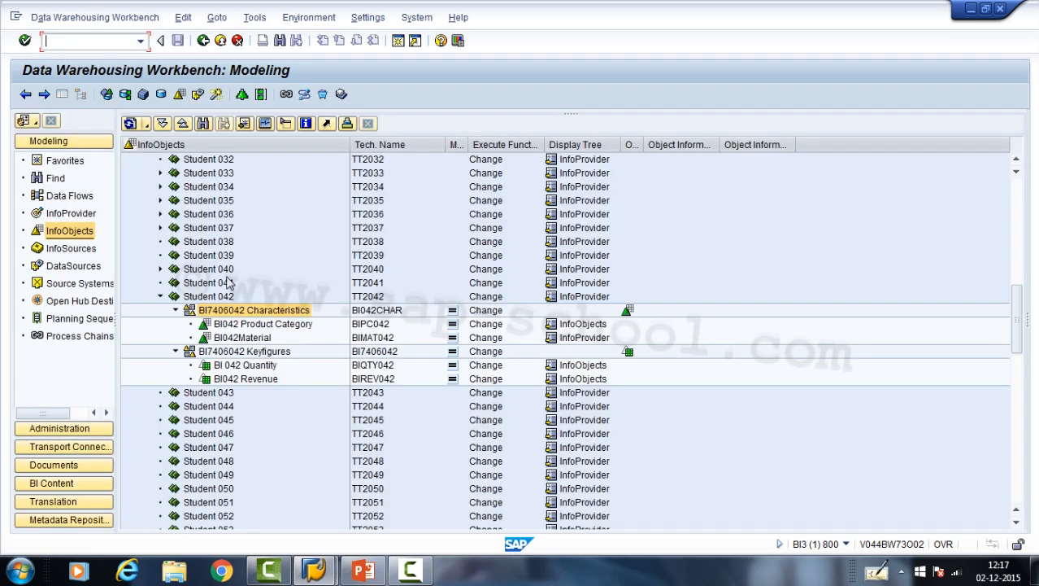
# - Display the BI7406042 Keyfigures catalog and expand its Key Figures folder
pyautogui.doubleClick(239, 351)
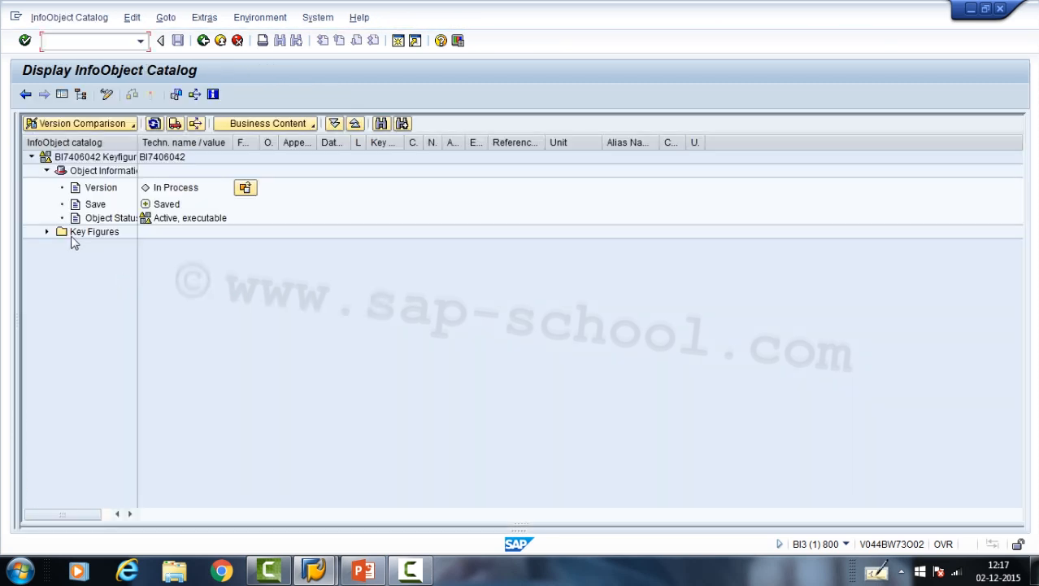
pyautogui.click(46, 232)
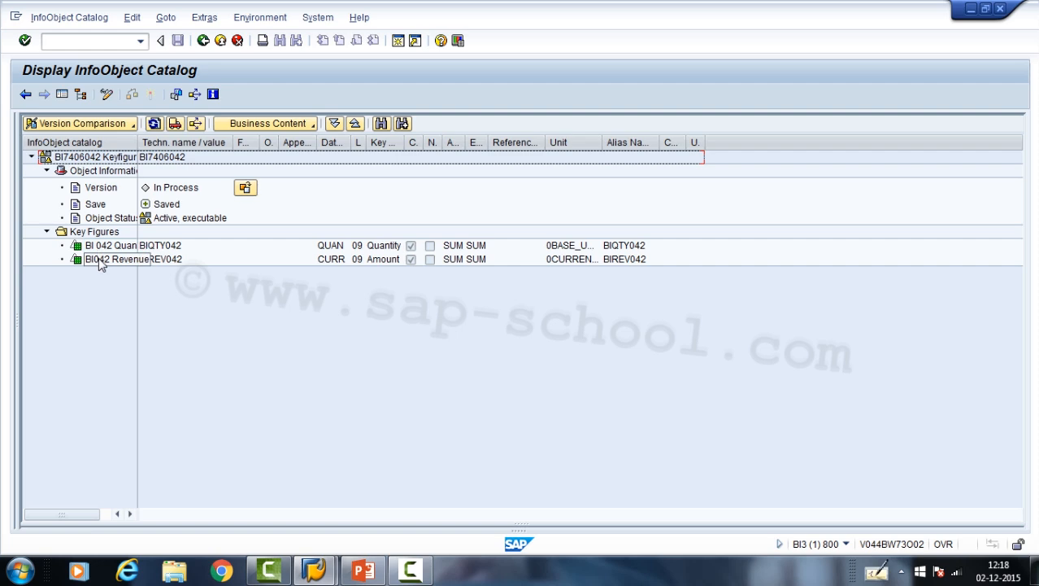
# - Return to the InfoObjects tree and point out BI042 Product Category and BI042Material in Student 042's characteristics catalog
pyautogui.click(202, 41)
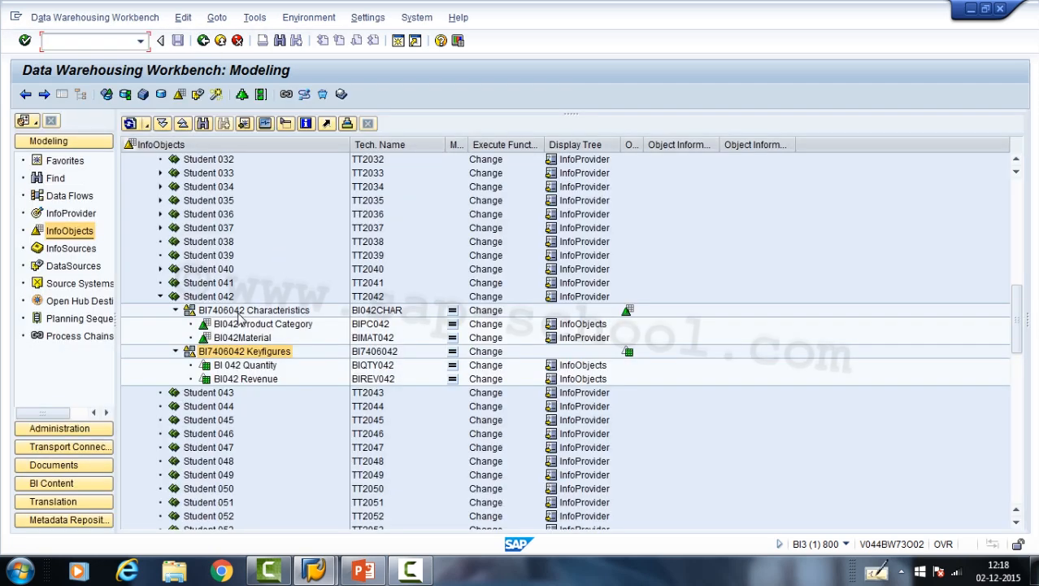
pyautogui.click(238, 325)
pyautogui.click(235, 338)
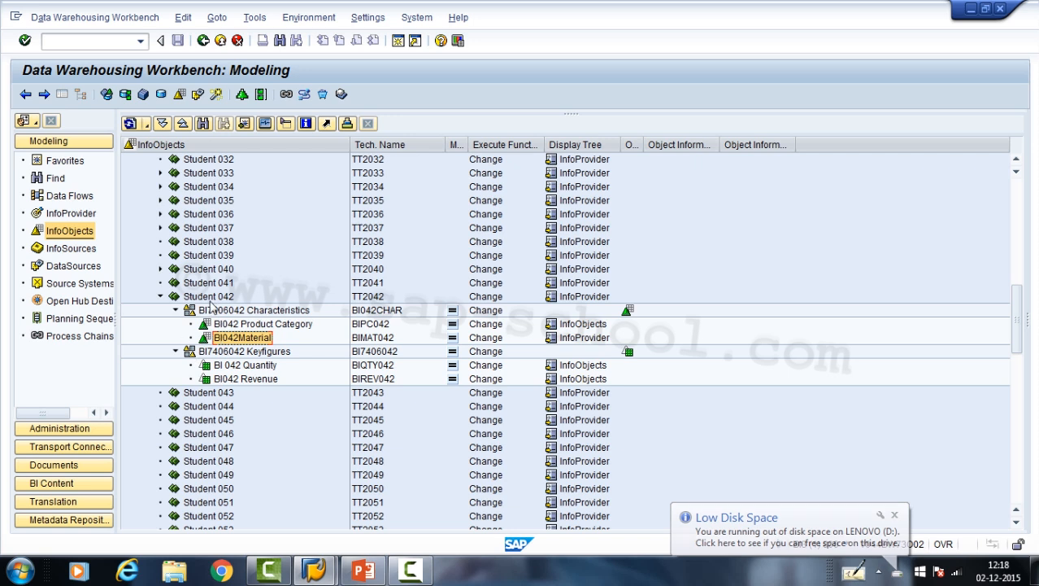
pyautogui.click(211, 310)
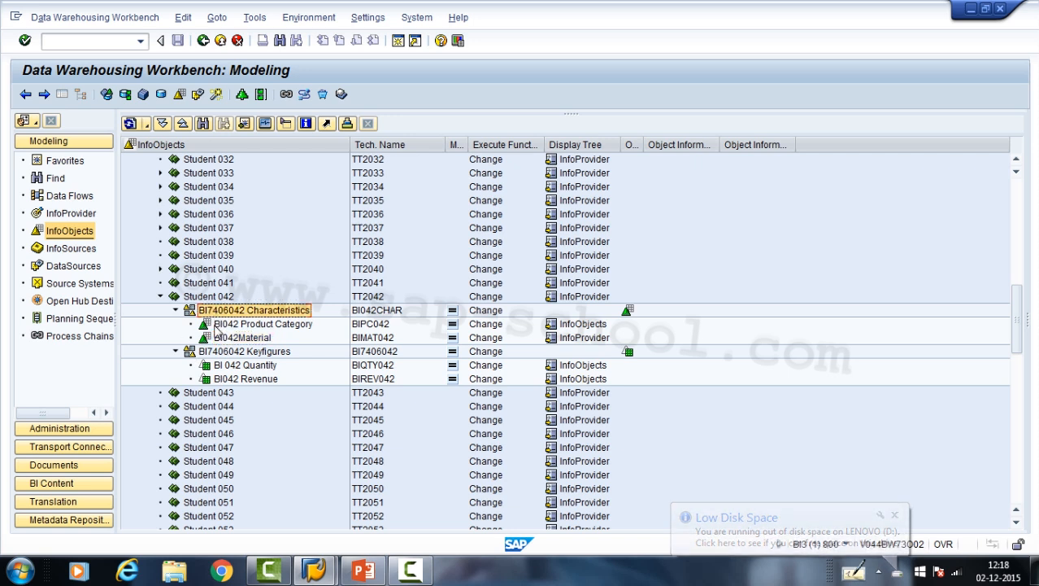
pyautogui.click(217, 325)
pyautogui.click(220, 337)
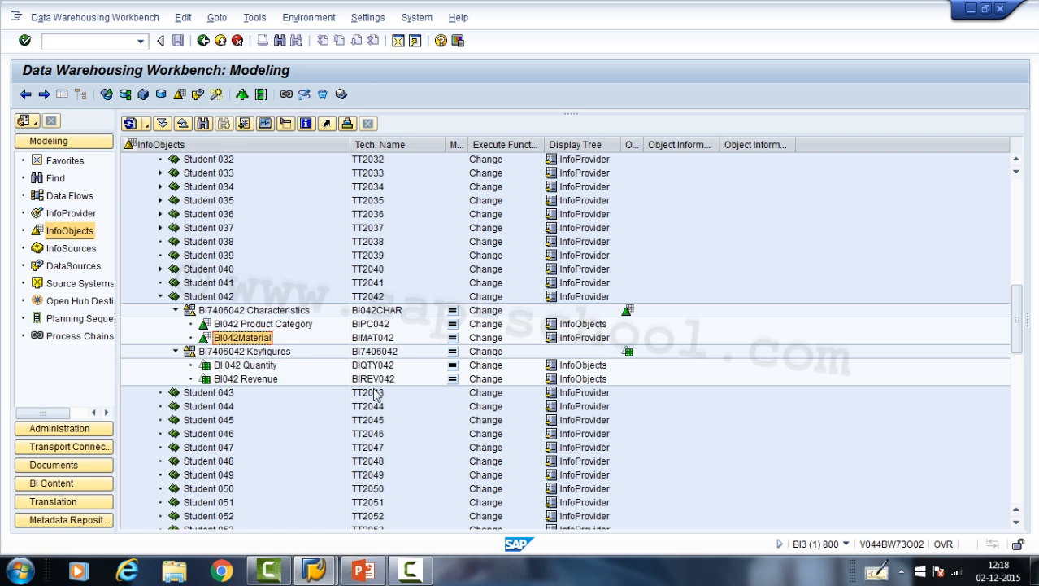
# - Browse the InfoProvider tree by expanding Business Information Warehouse and the TT1 InfoArea, and leave the view
pyautogui.click(57, 213)
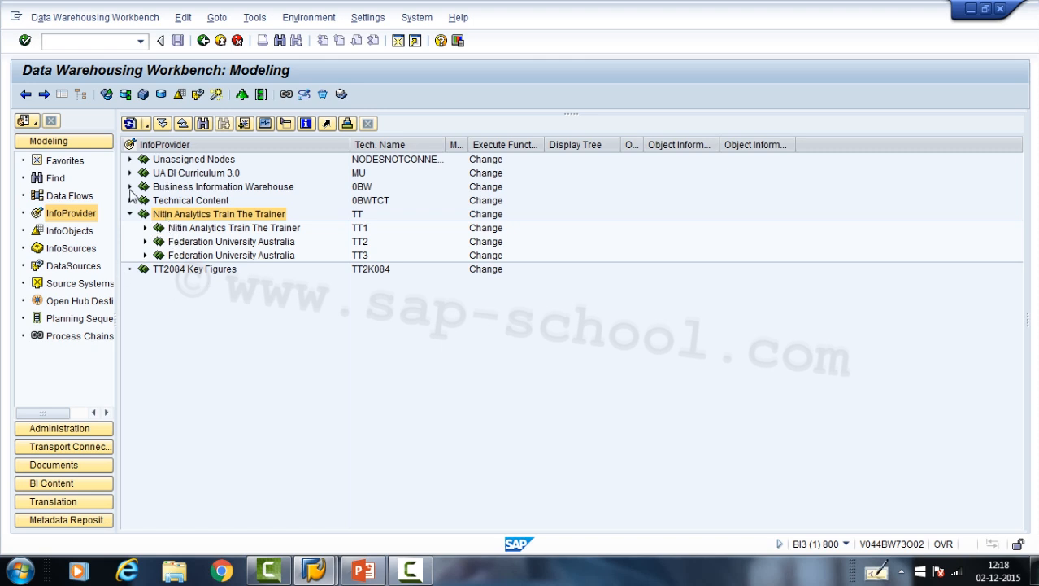
pyautogui.click(130, 187)
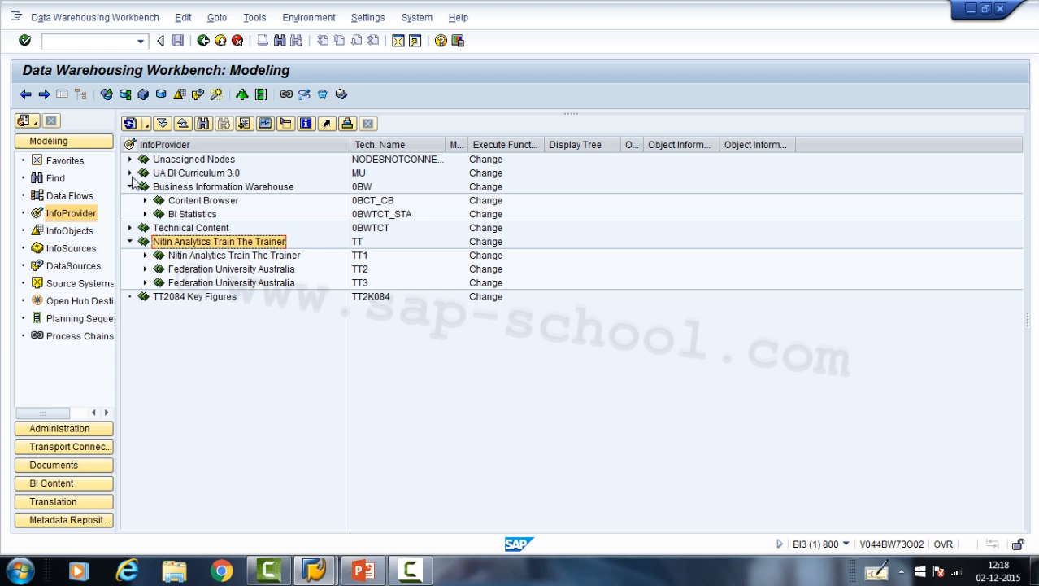
pyautogui.click(145, 255)
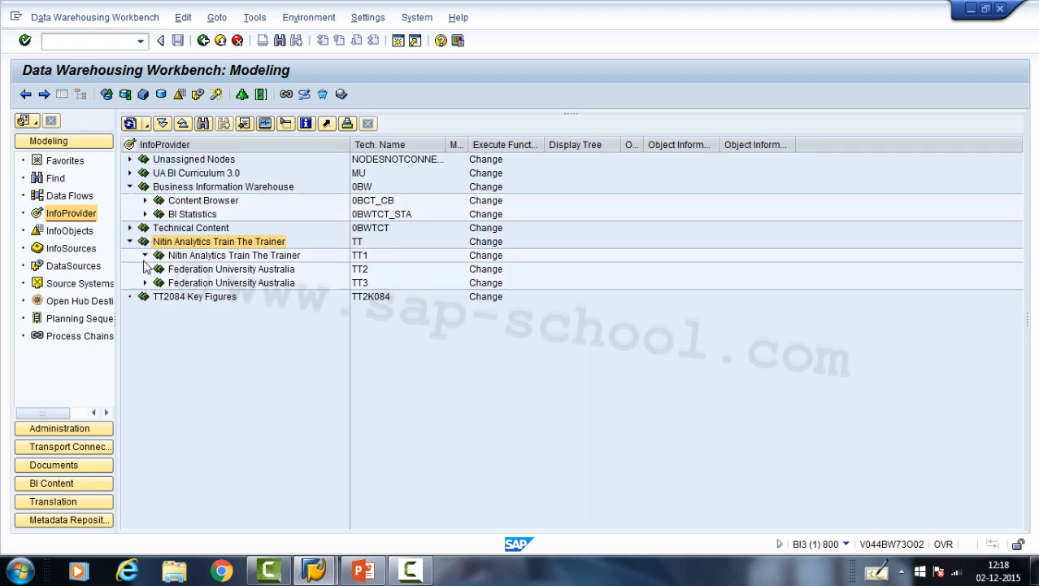
pyautogui.click(203, 40)
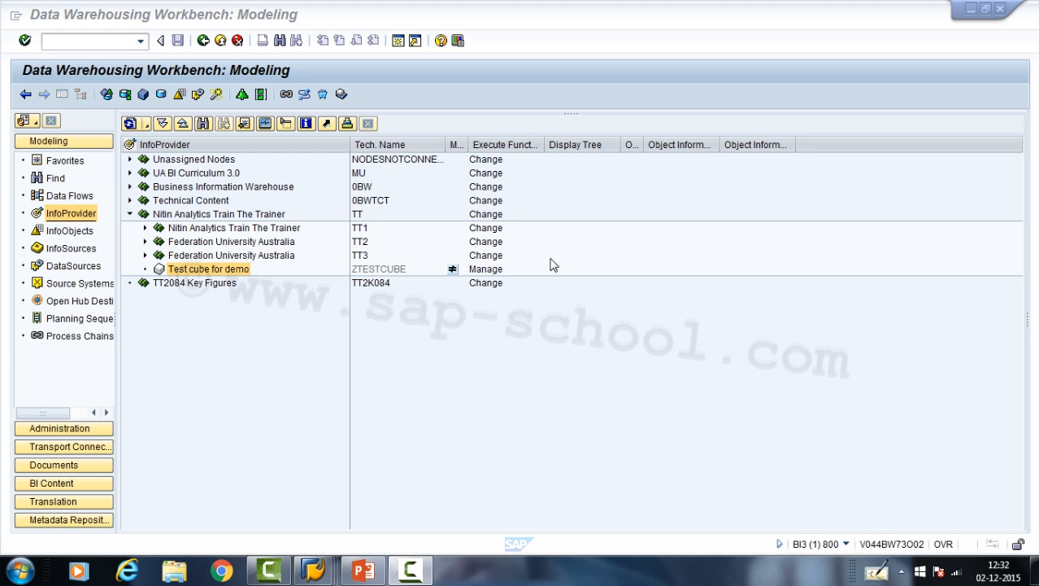
# - Open the Test cube for demo InfoCube in change mode and list the InfoObject catalogs of all InfoAreas for template selection
pyautogui.doubleClick(208, 270)
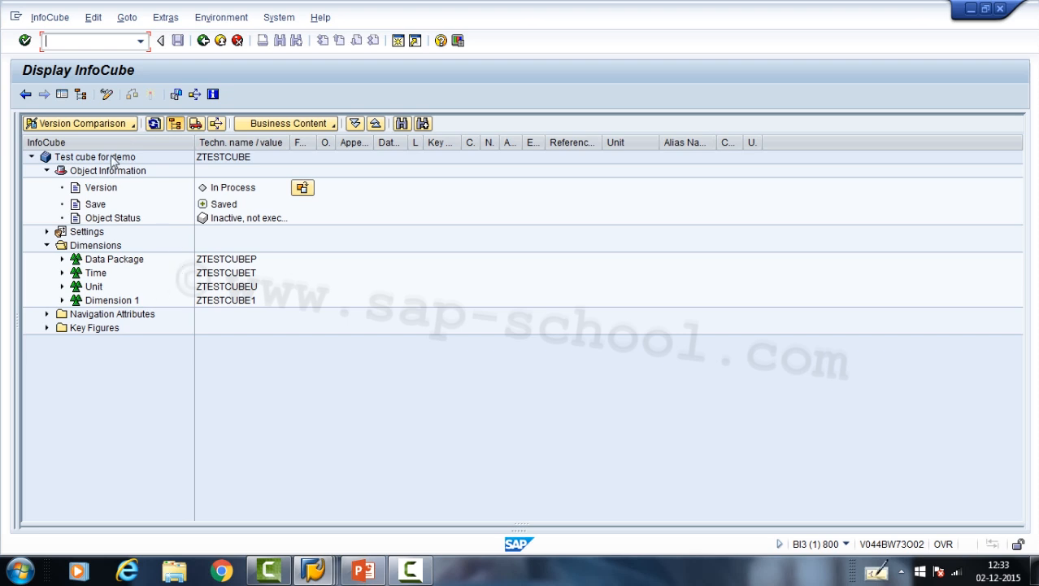
pyautogui.click(107, 95)
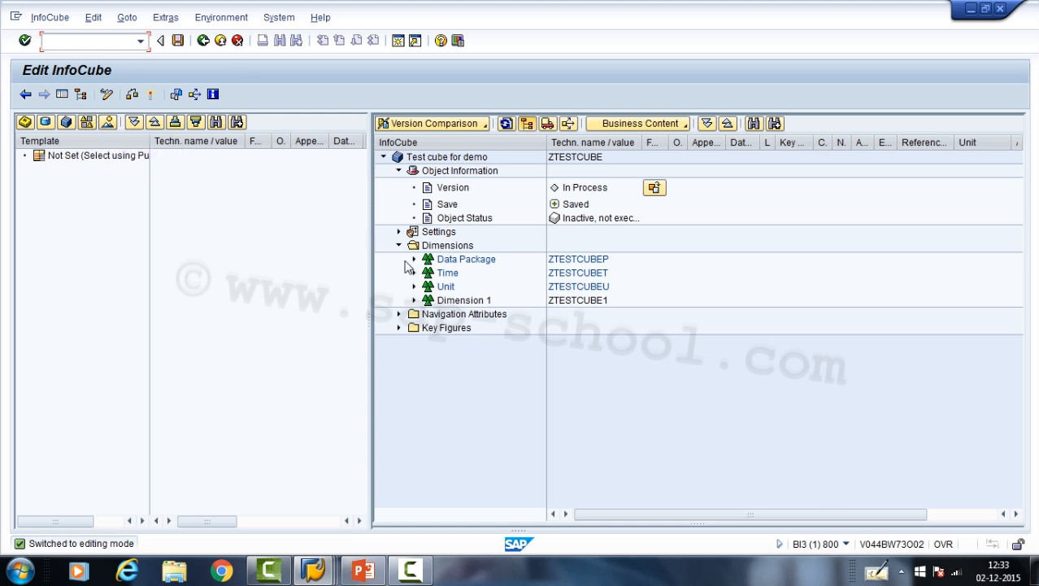
pyautogui.click(86, 122)
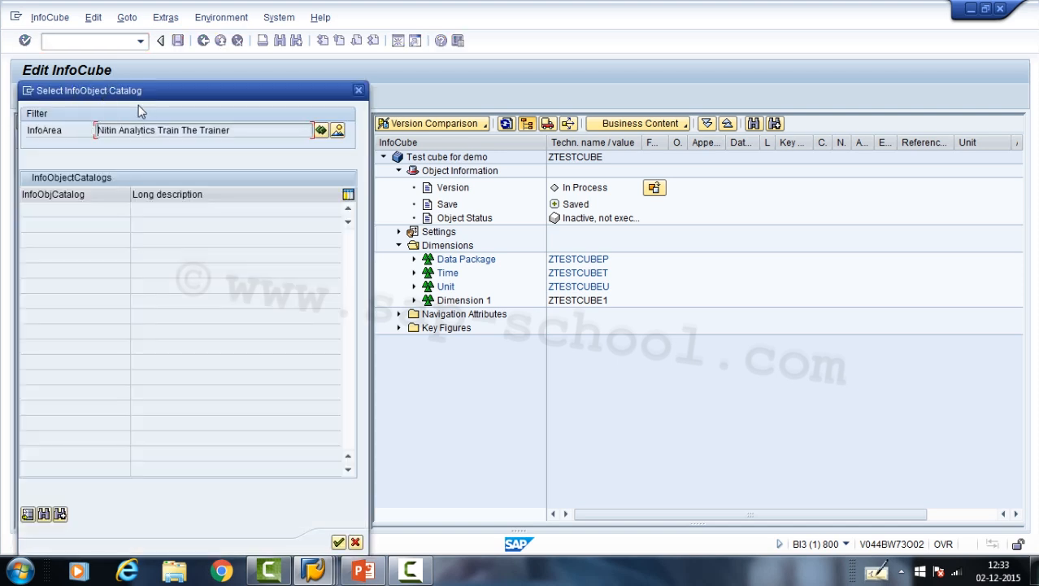
pyautogui.click(337, 131)
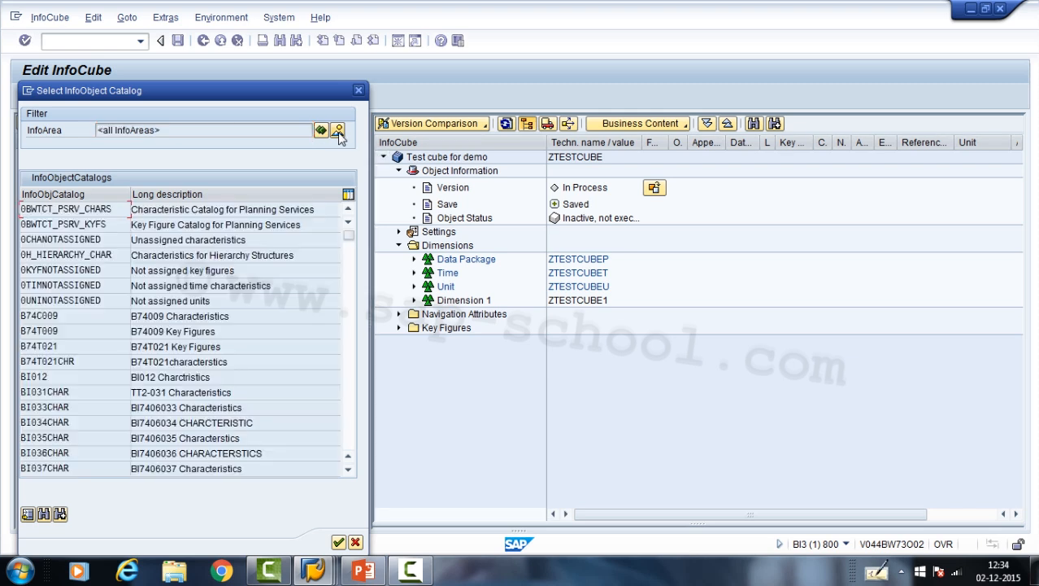
# - Find the BI042CHAR catalog by object name and use it as the template, with its Characteristics folder expanded
pyautogui.click(45, 516)
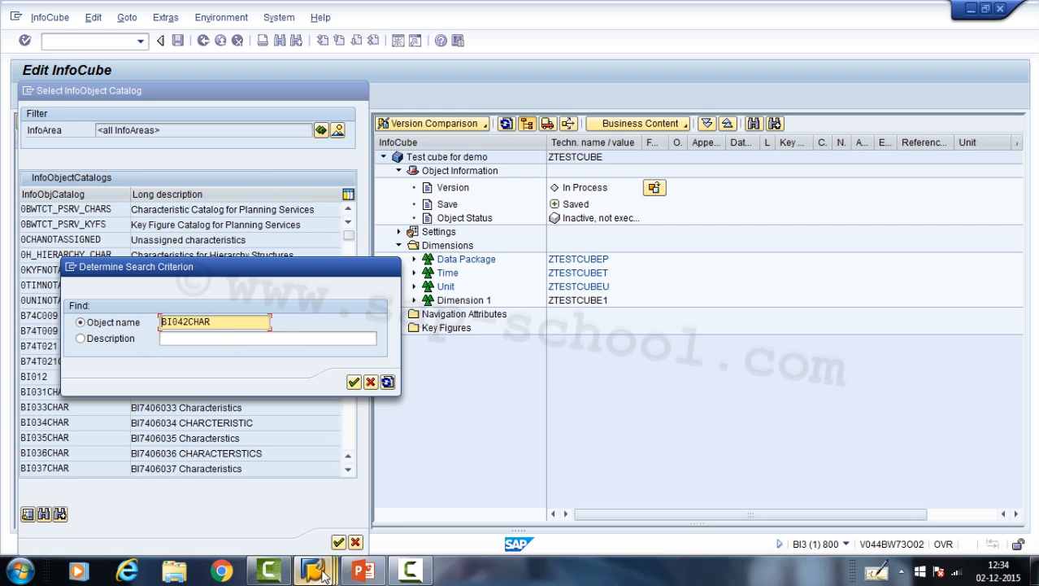
pyautogui.moveTo(324, 574)
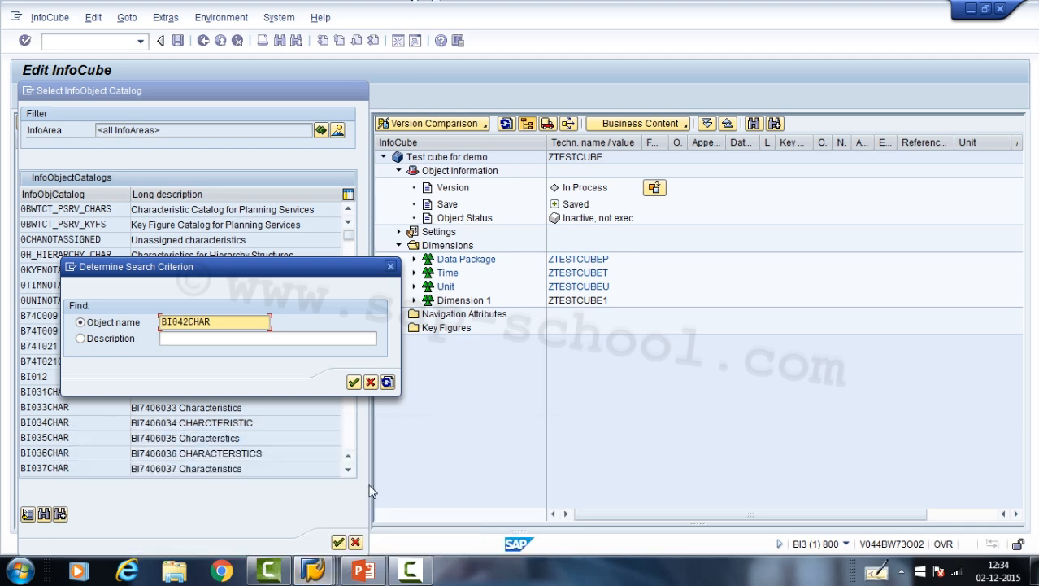
pyautogui.click(450, 506)
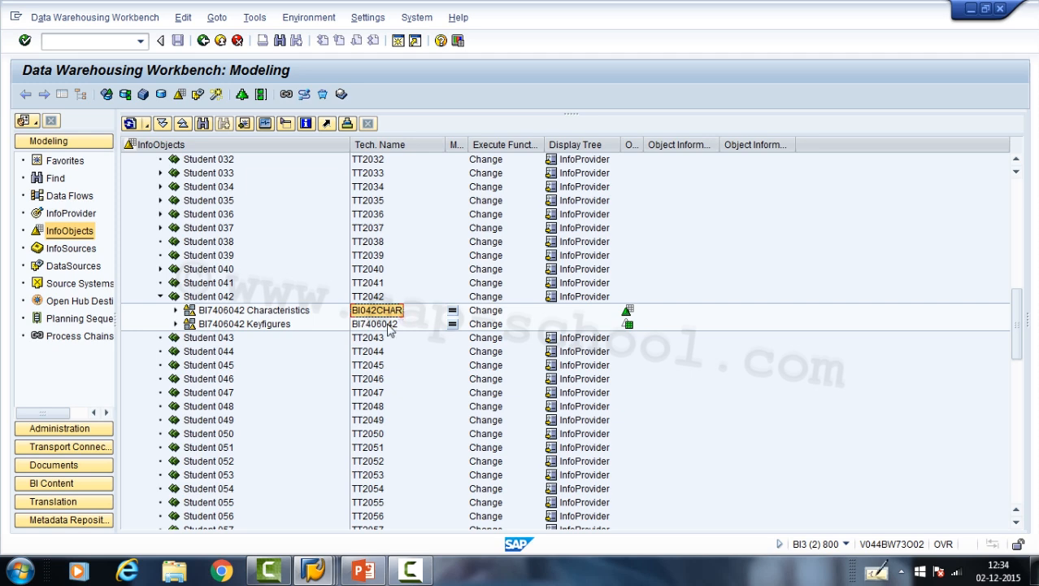
pyautogui.click(329, 574)
pyautogui.click(348, 515)
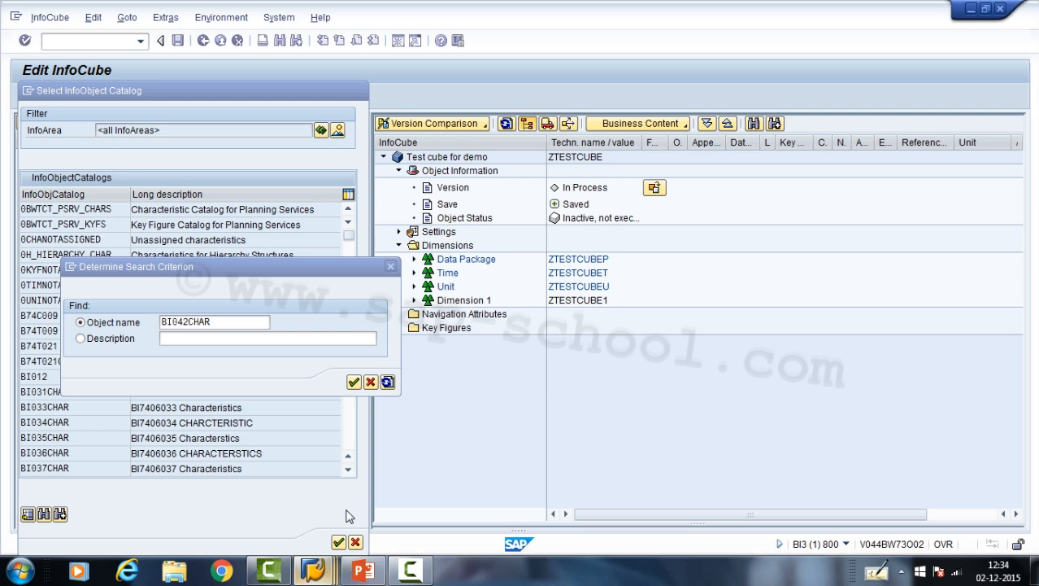
pyautogui.click(354, 383)
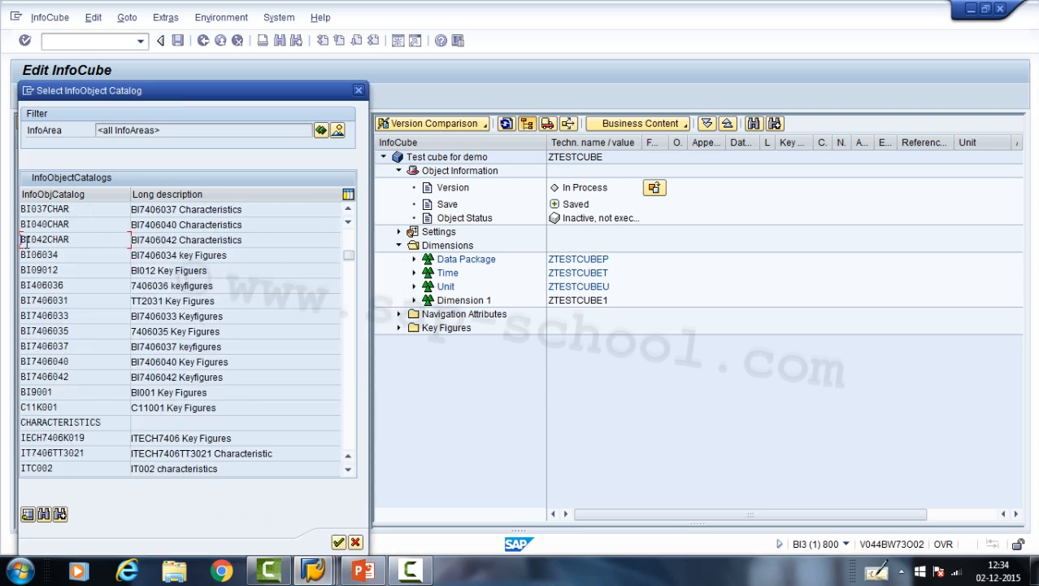
pyautogui.doubleClick(73, 240)
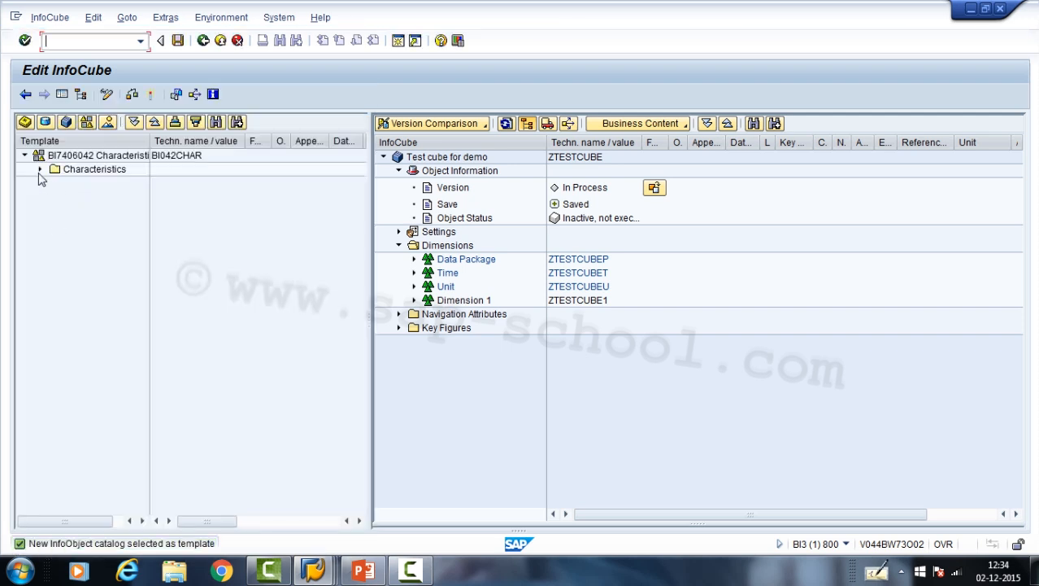
pyautogui.click(40, 170)
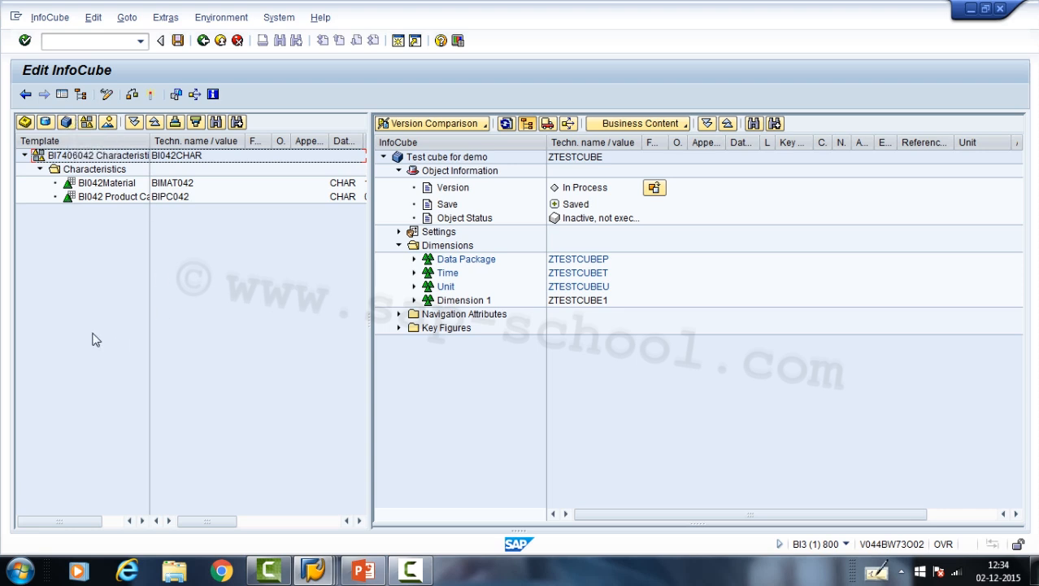
# - Use the InfoPackage Statistics InfoCube 0TCT_C23 as the template and examine its Time dimension
pyautogui.click(65, 121)
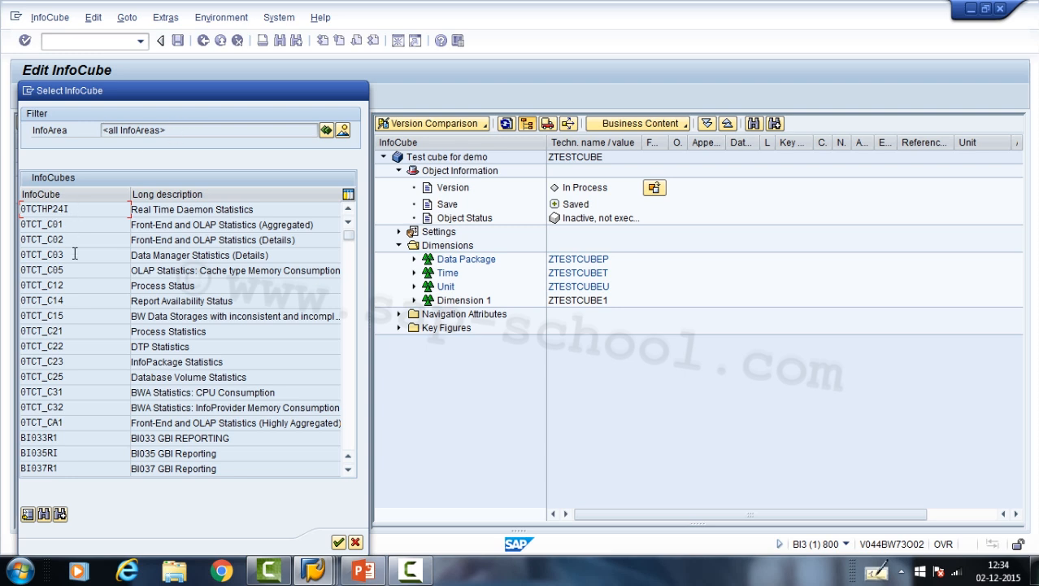
pyautogui.doubleClick(68, 363)
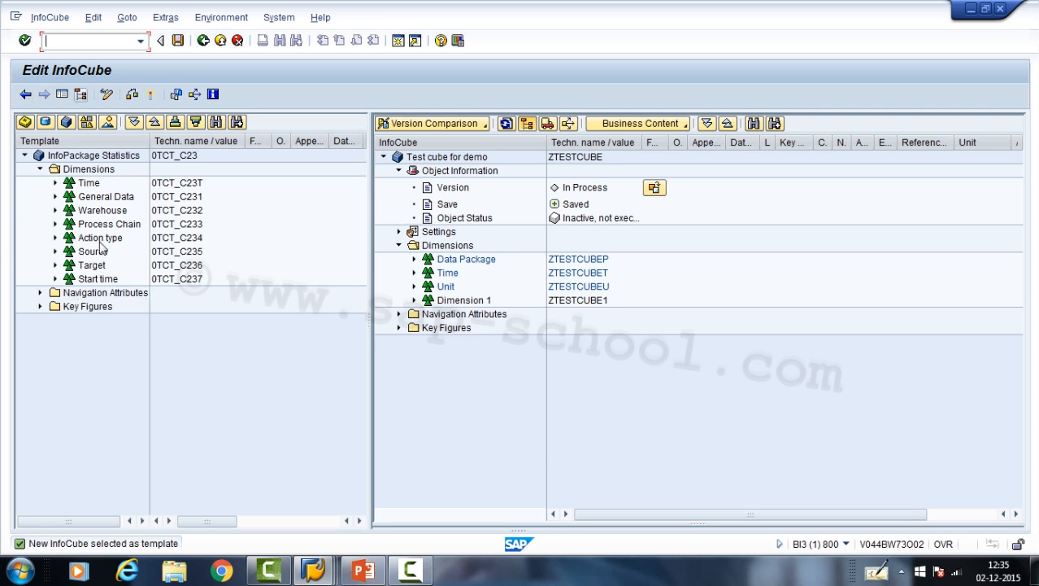
pyautogui.click(55, 183)
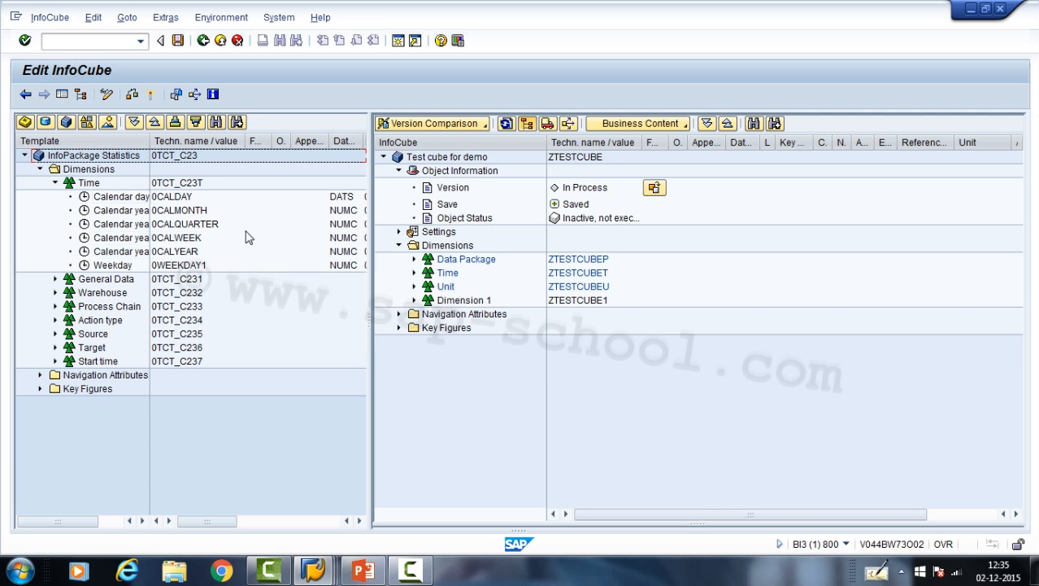
pyautogui.click(25, 155)
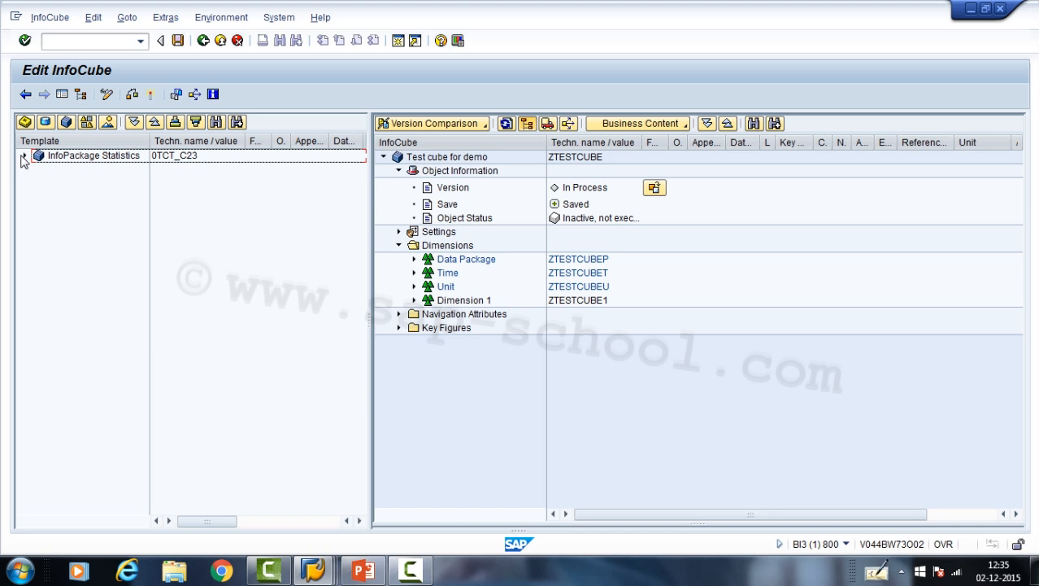
# - Switch the template back to the BI042CHAR catalog and expand its Characteristics folder
pyautogui.click(86, 123)
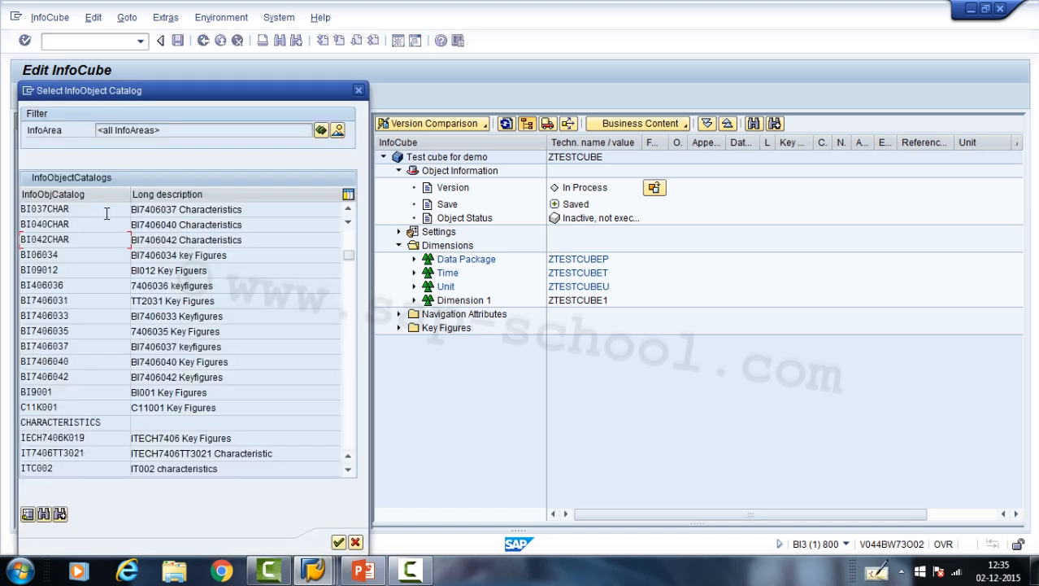
pyautogui.doubleClick(65, 238)
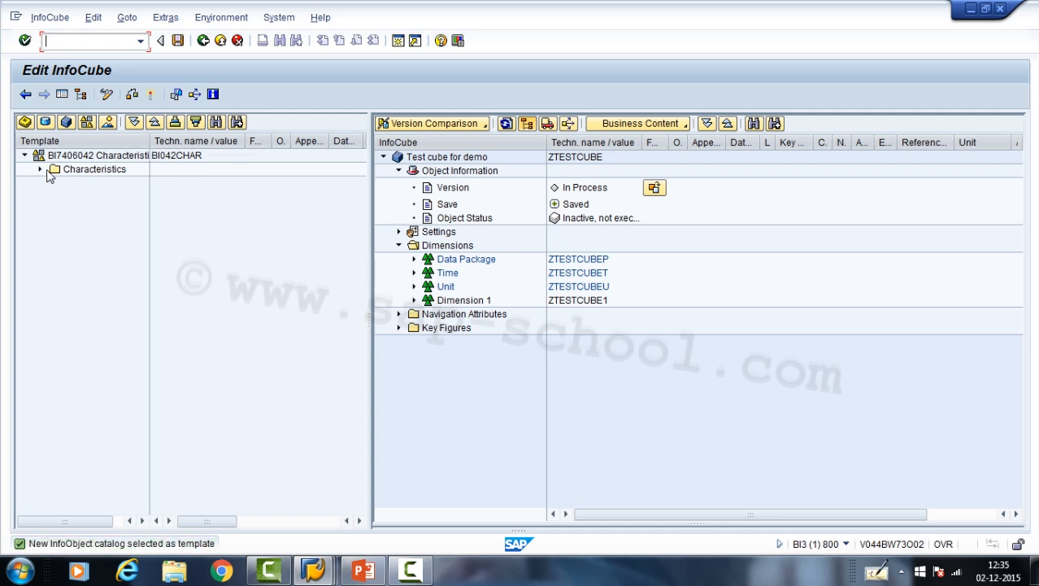
pyautogui.click(41, 170)
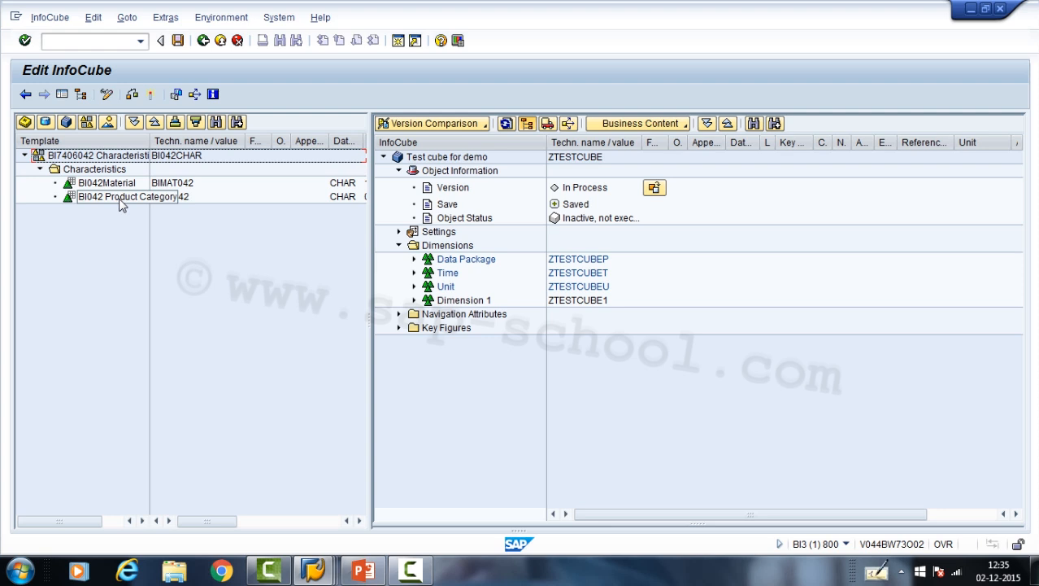
# - Assign the BI042Material and BI042 Product Category characteristics to Dimension 1 of the test cube, and save the InfoCube
pyautogui.rightClick(457, 301)
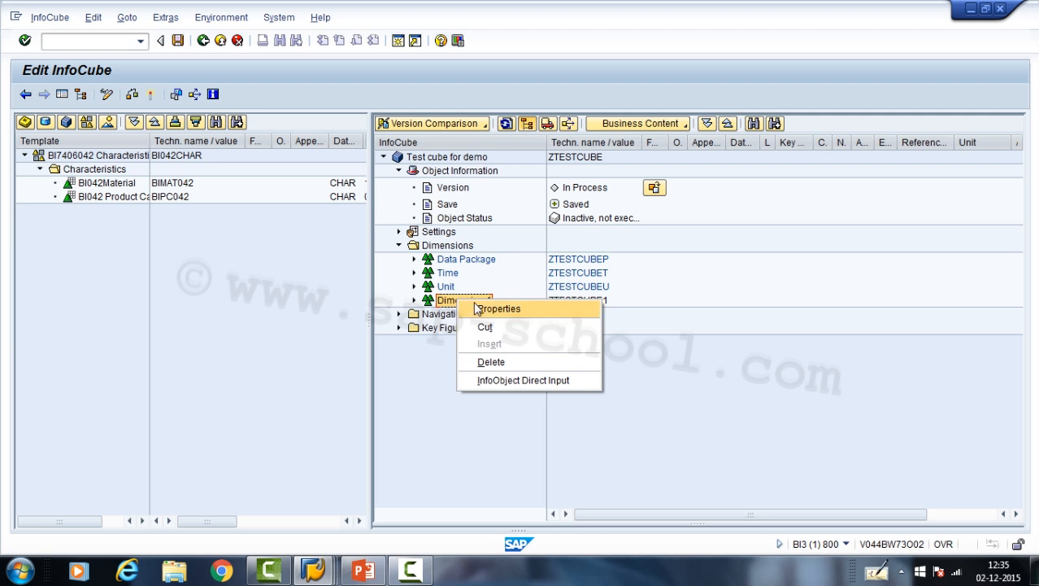
pyautogui.click(343, 310)
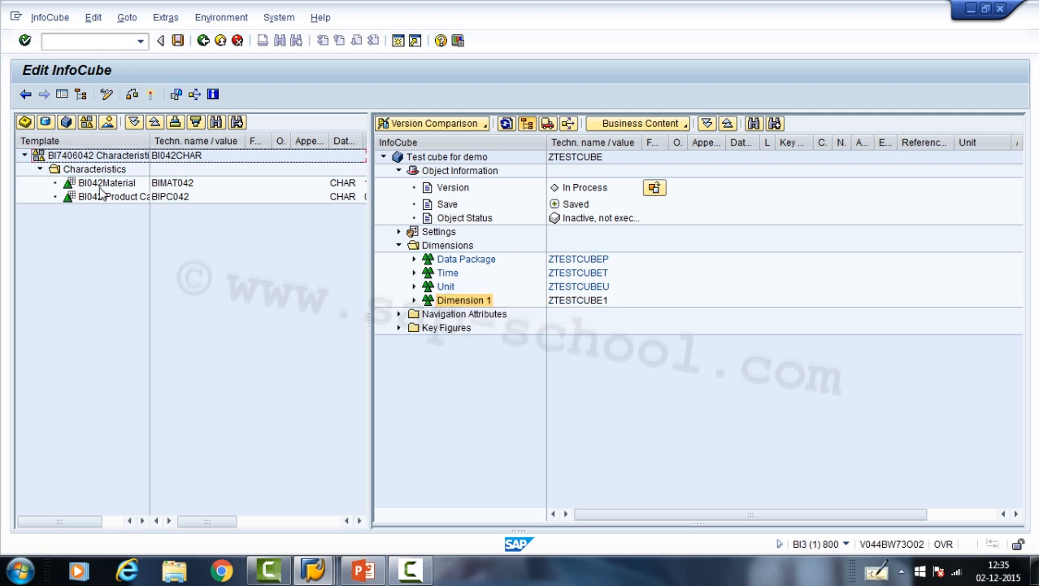
pyautogui.click(100, 186)
pyautogui.moveTo(98, 185); pyautogui.dragTo(452, 305)
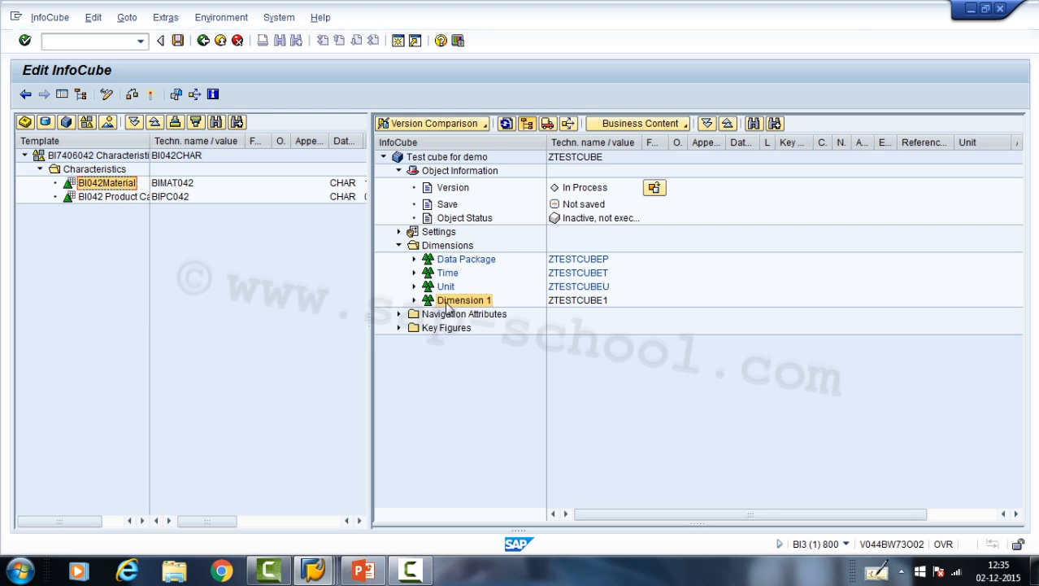
pyautogui.click(414, 301)
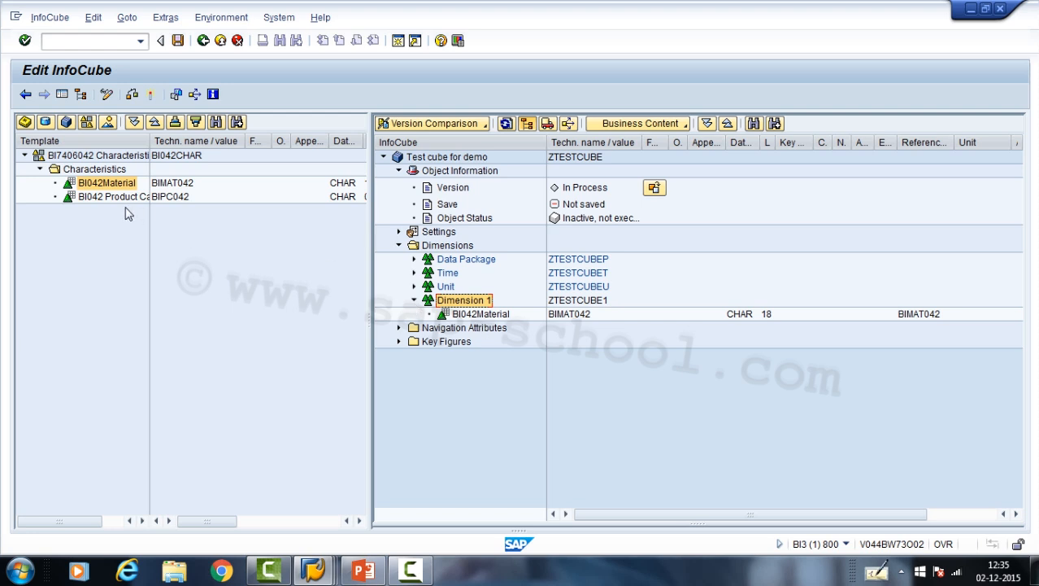
pyautogui.moveTo(114, 198); pyautogui.dragTo(474, 309)
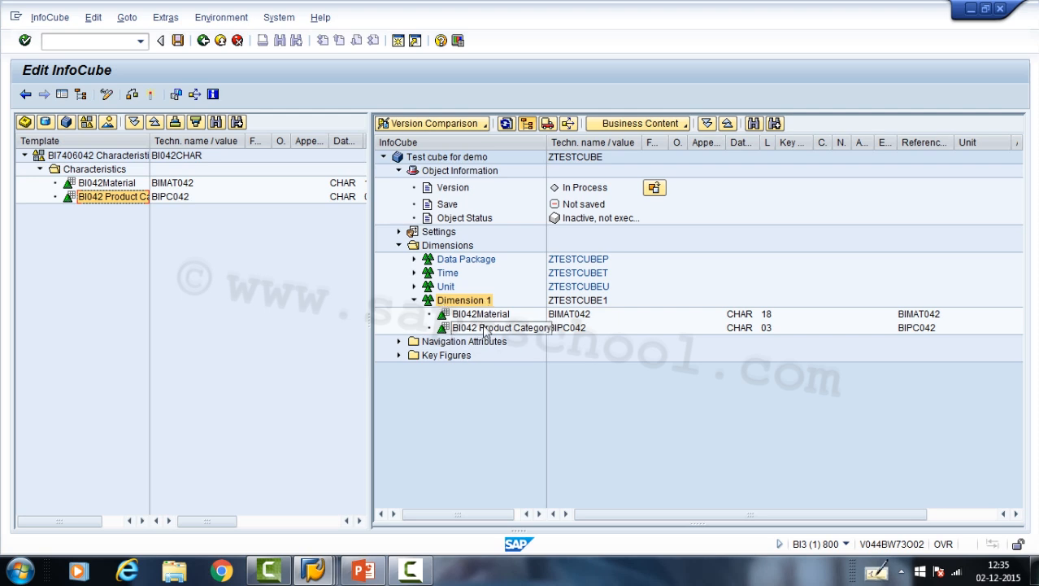
pyautogui.click(179, 44)
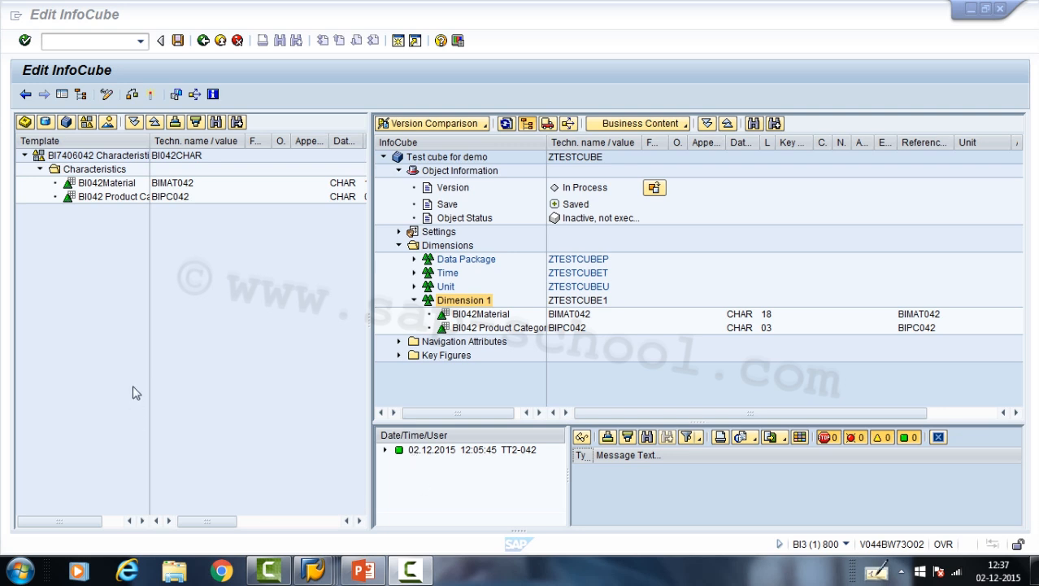
# - Change the description of the test cube's Dimension 1 to Material
pyautogui.click(478, 302)
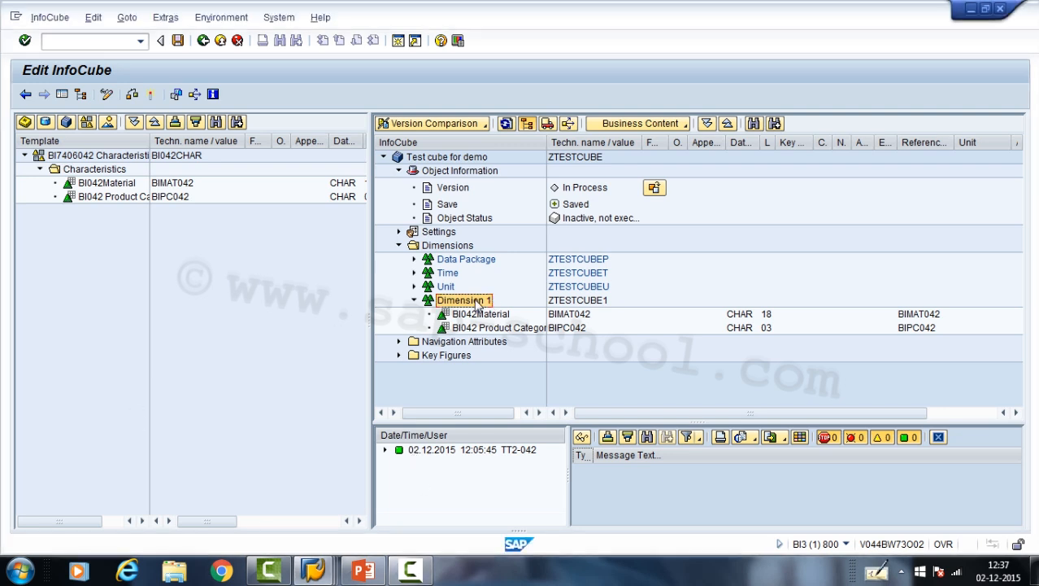
pyautogui.rightClick(478, 303)
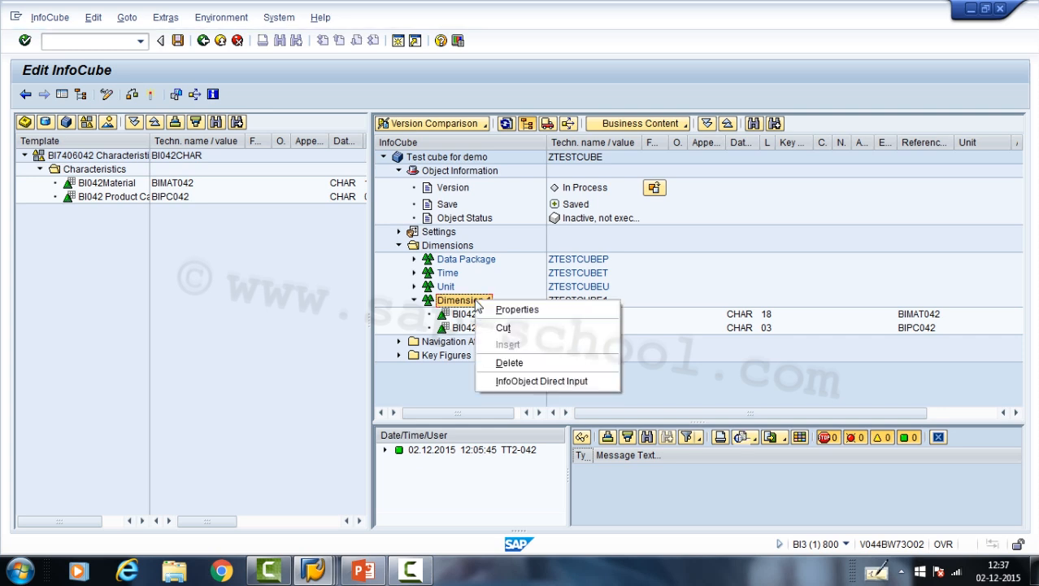
pyautogui.click(505, 312)
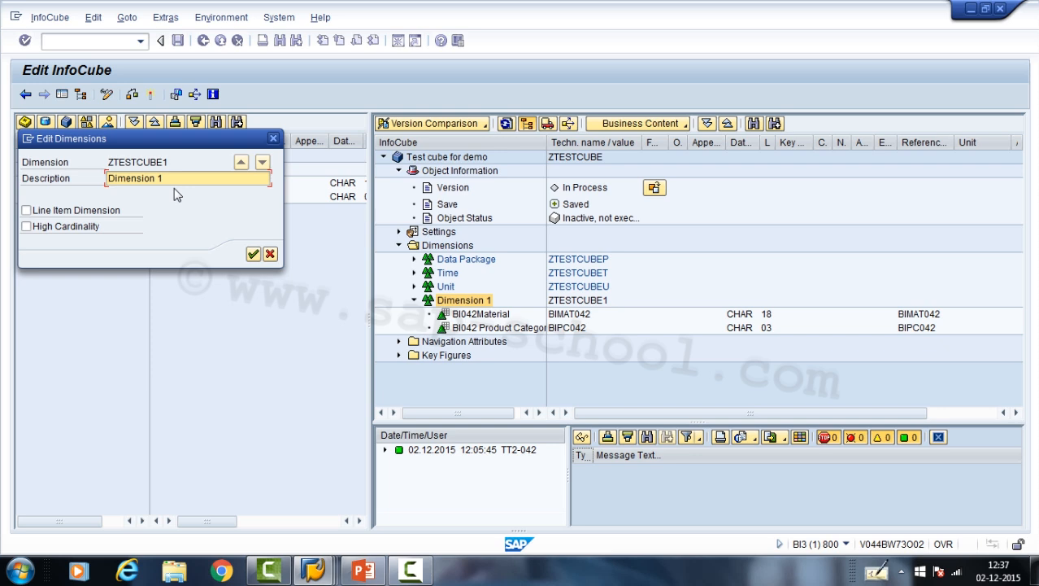
pyautogui.moveTo(174, 180); pyautogui.dragTo(1, 176)
pyautogui.write('Material')
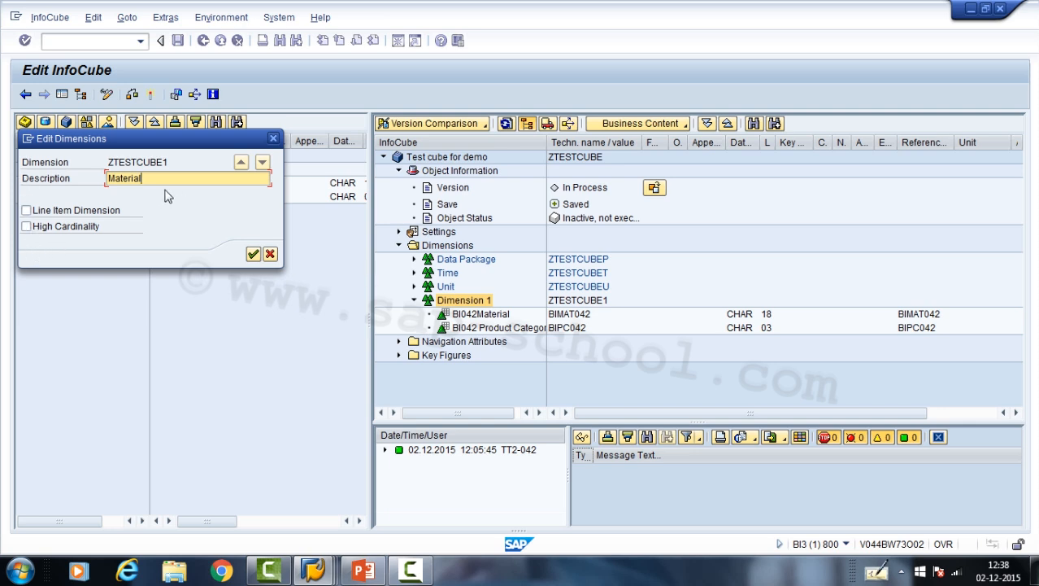
pyautogui.click(254, 254)
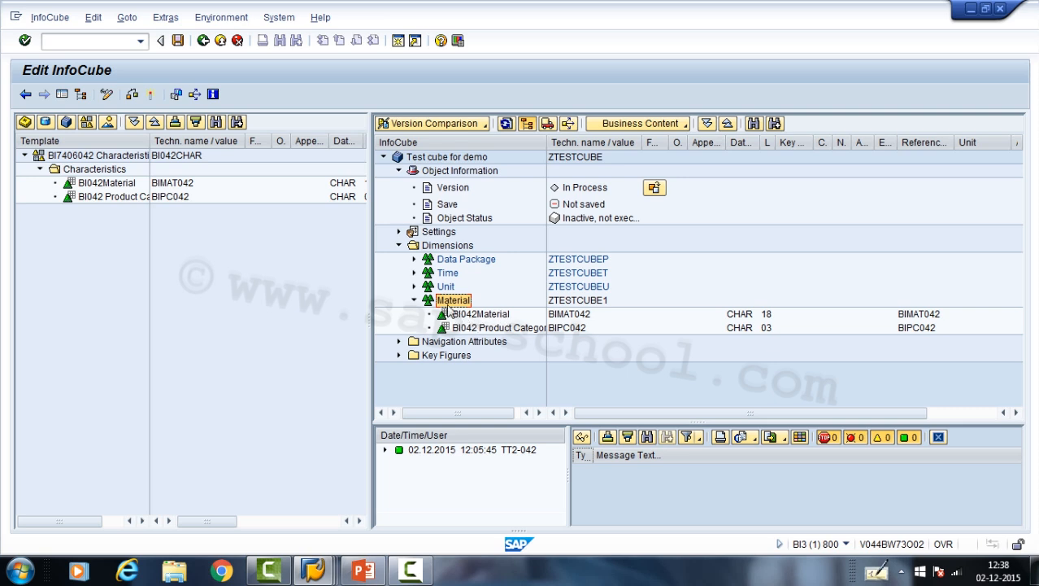
# - Create a new dimension in the test cube with the description Customer
pyautogui.click(435, 247)
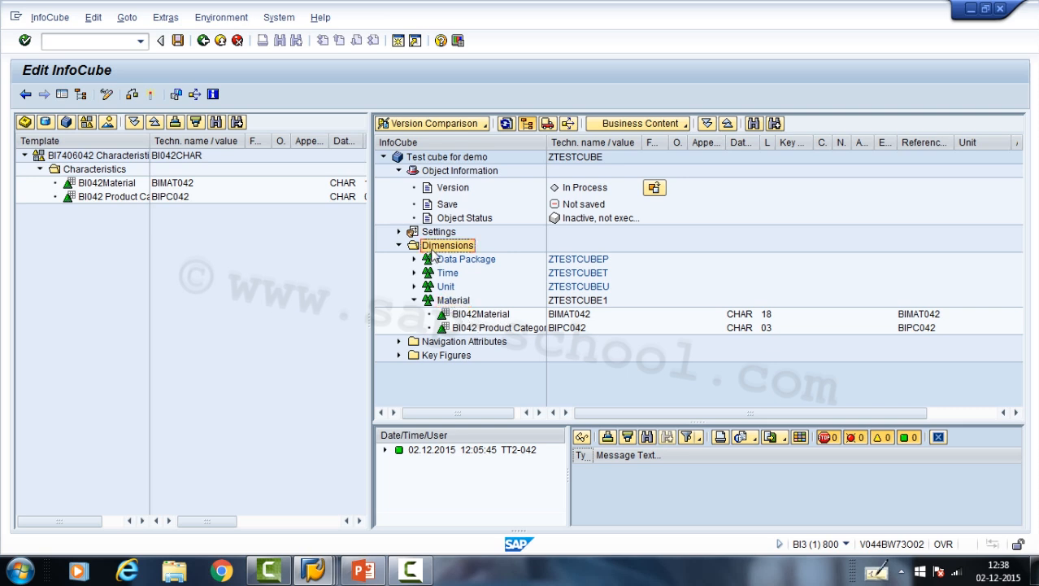
pyautogui.rightClick(434, 255)
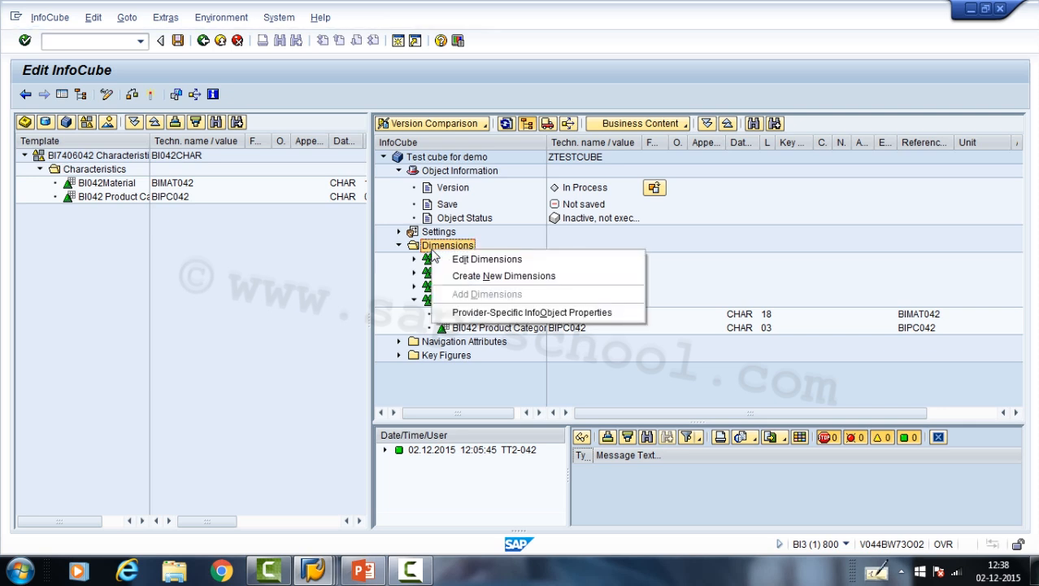
pyautogui.click(469, 276)
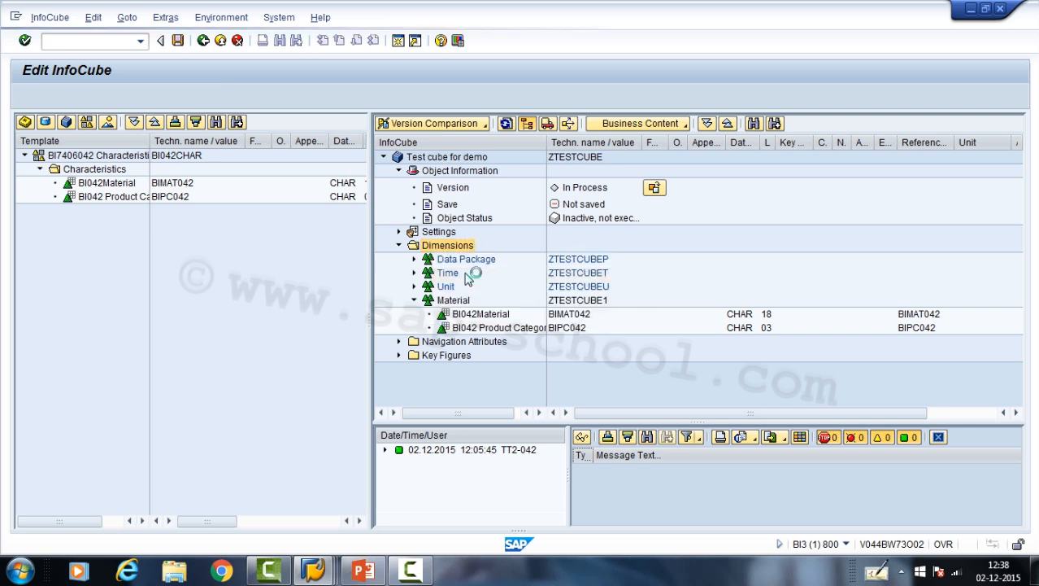
pyautogui.moveTo(164, 181); pyautogui.dragTo(46, 143)
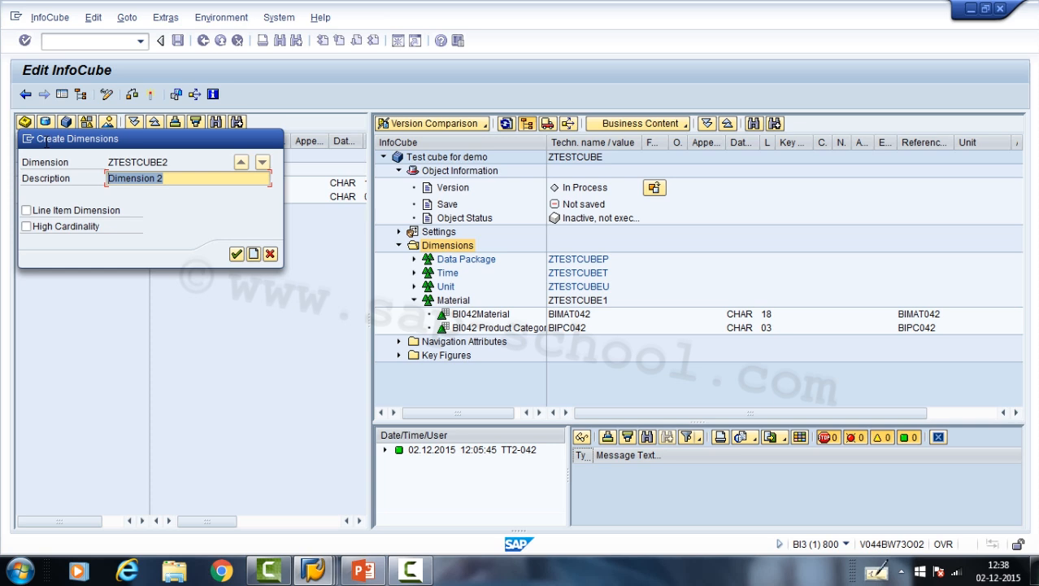
pyautogui.write('Customer')
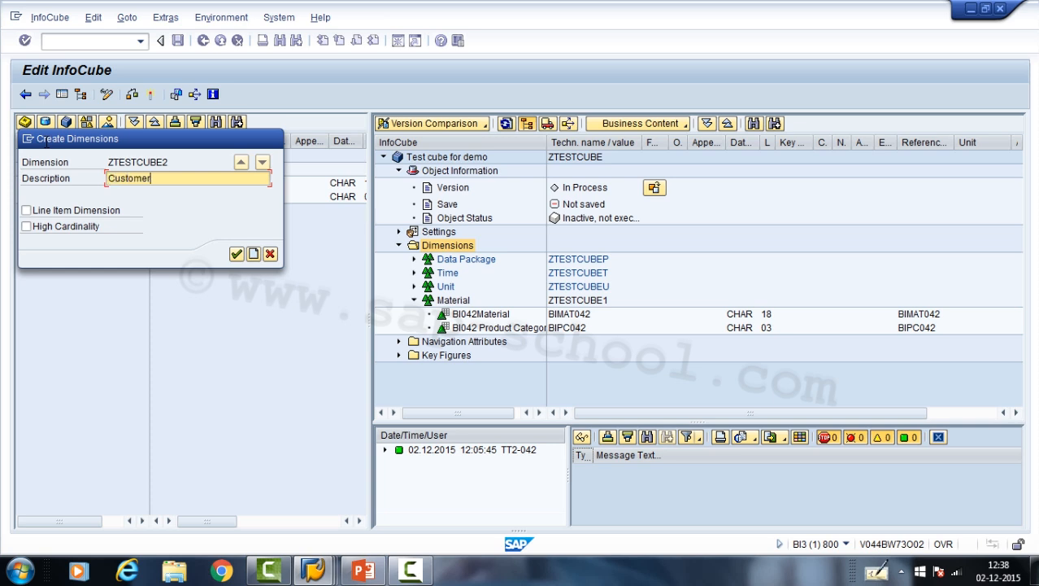
pyautogui.press('Return')
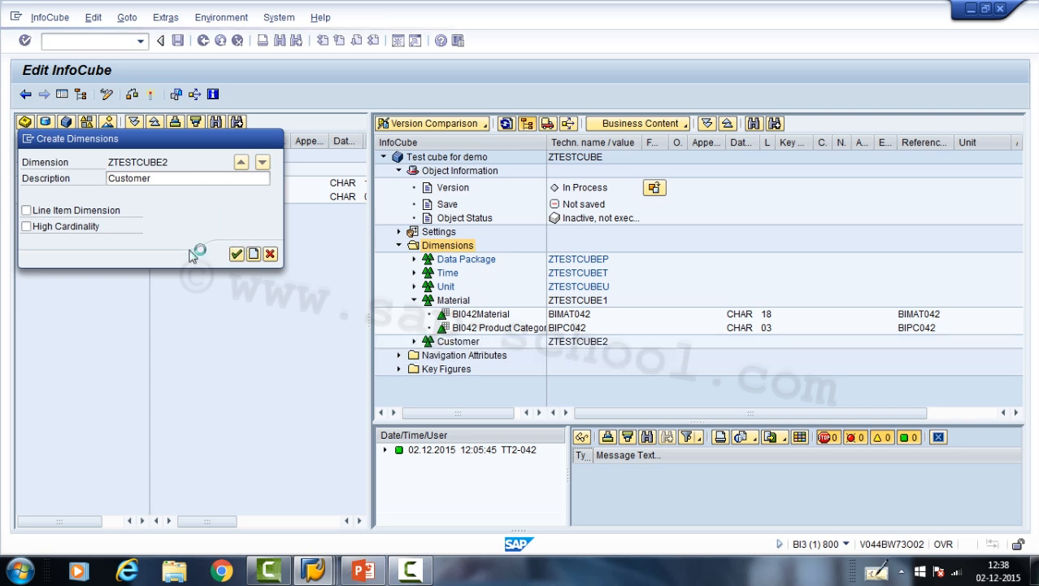
pyautogui.click(443, 342)
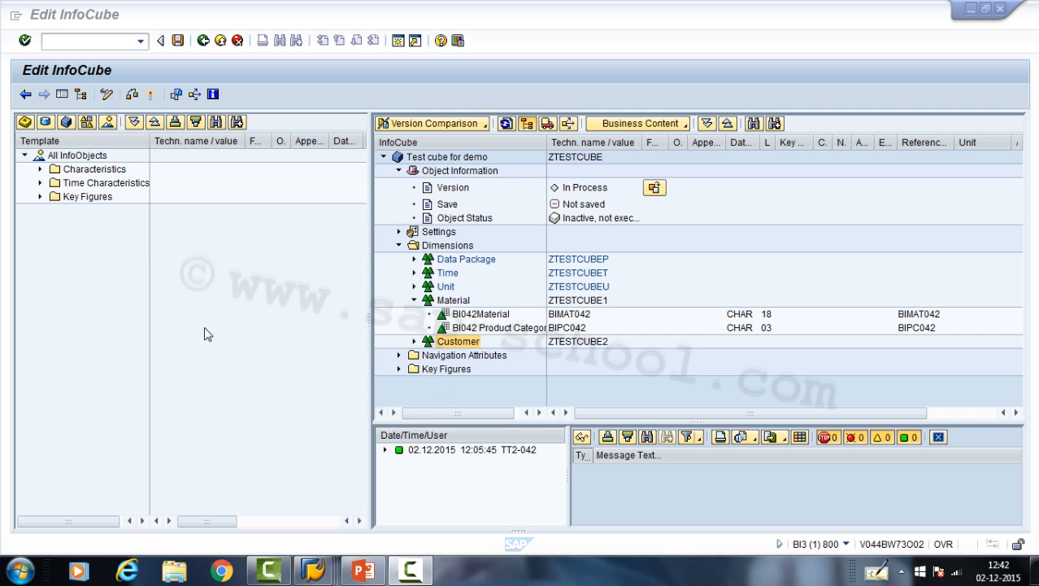
# - Use the BI7406042 catalog as the template and assign BI042 Revenue and BI 042 Quantity to the test cube's Key Figures
pyautogui.click(85, 122)
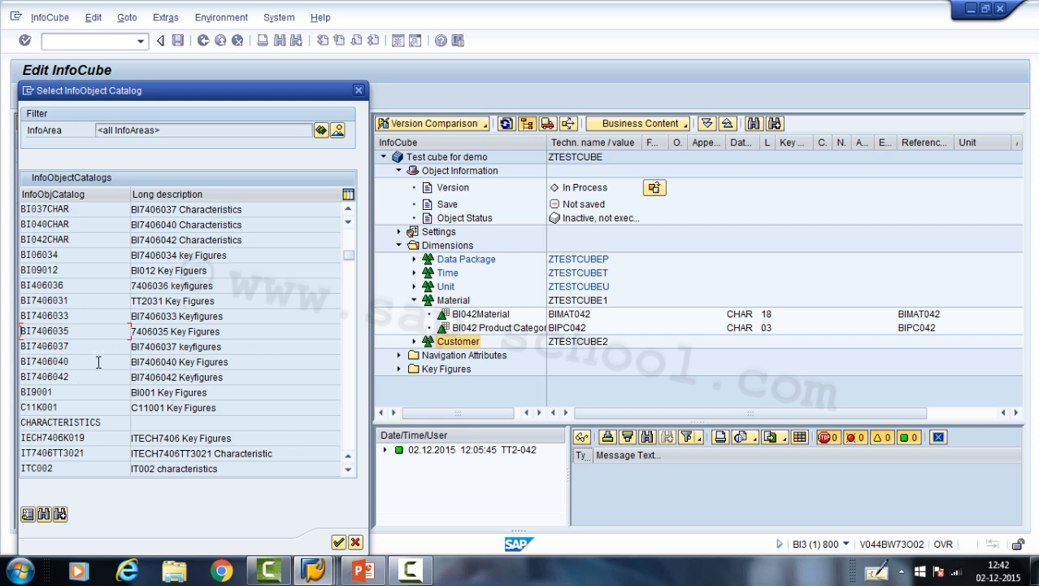
pyautogui.doubleClick(63, 376)
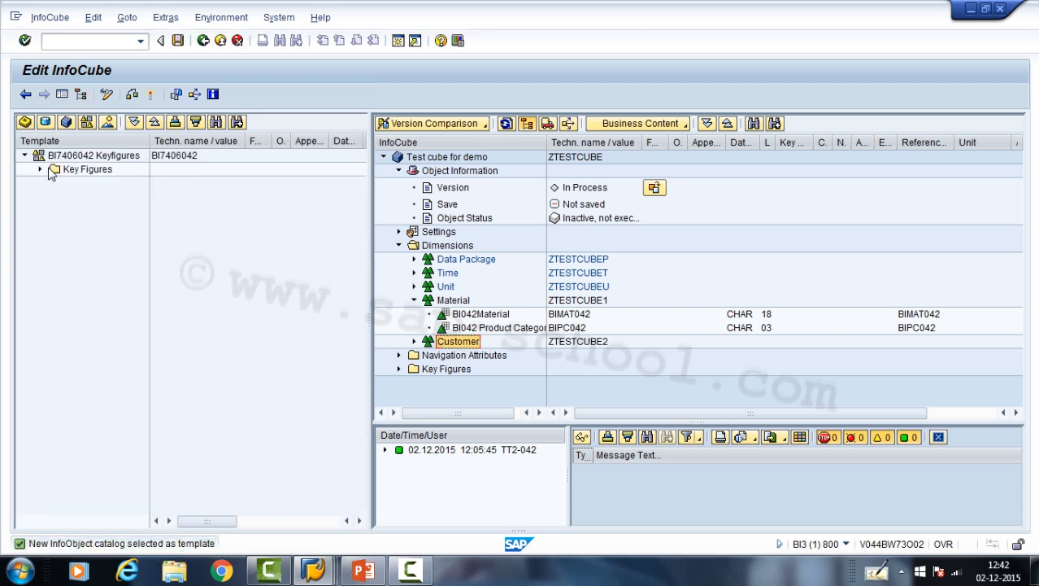
pyautogui.click(41, 170)
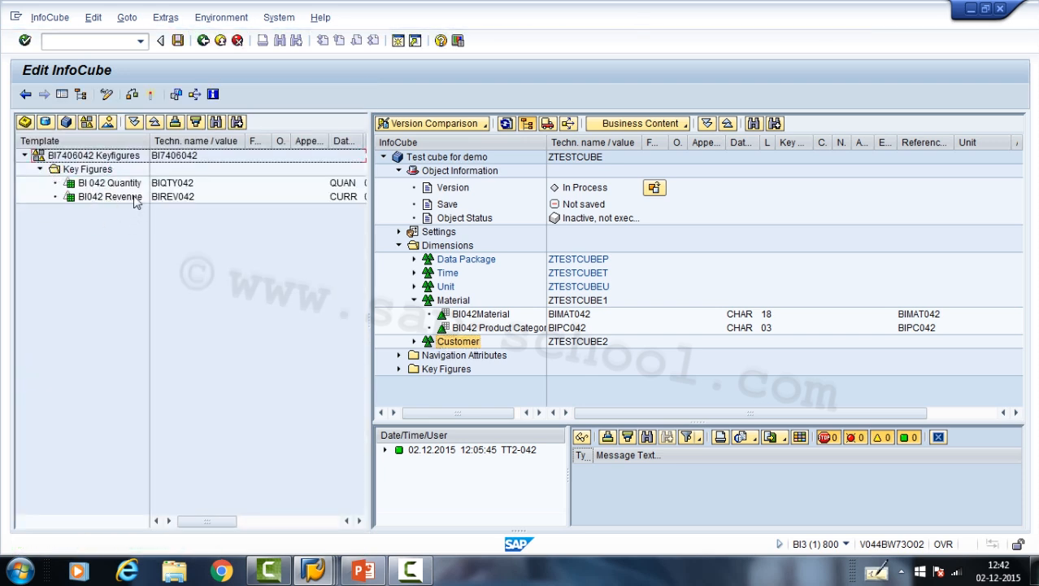
pyautogui.moveTo(134, 199); pyautogui.dragTo(432, 375)
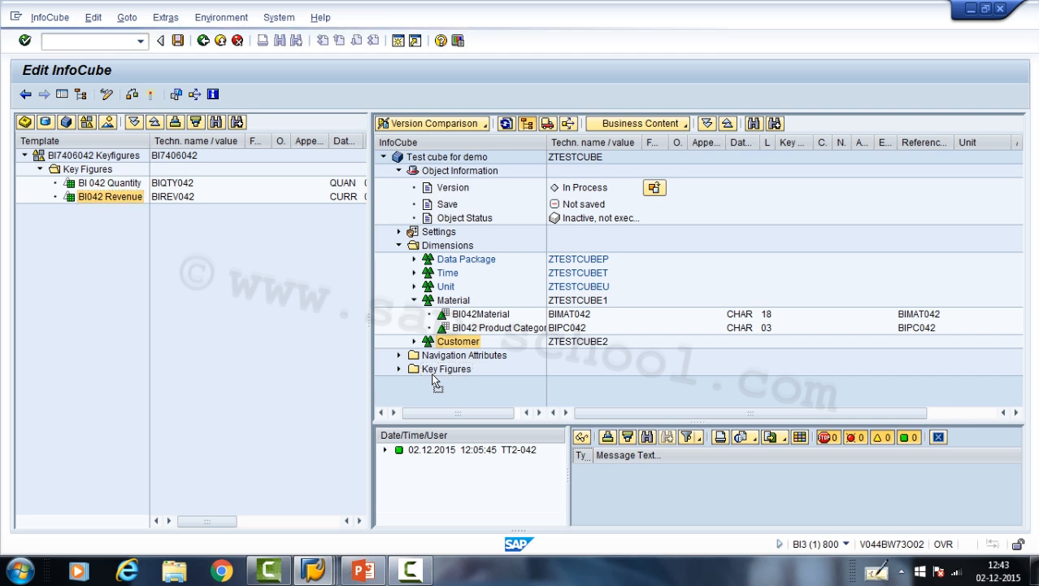
pyautogui.moveTo(110, 187); pyautogui.dragTo(468, 375)
pyautogui.moveTo(461, 377); pyautogui.dragTo(413, 371)
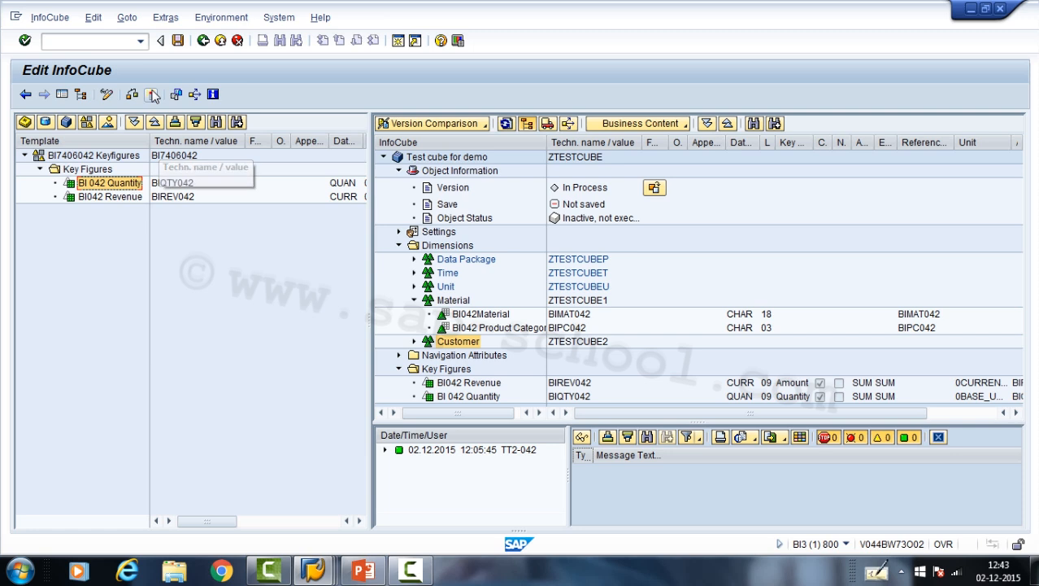
pyautogui.click(324, 313)
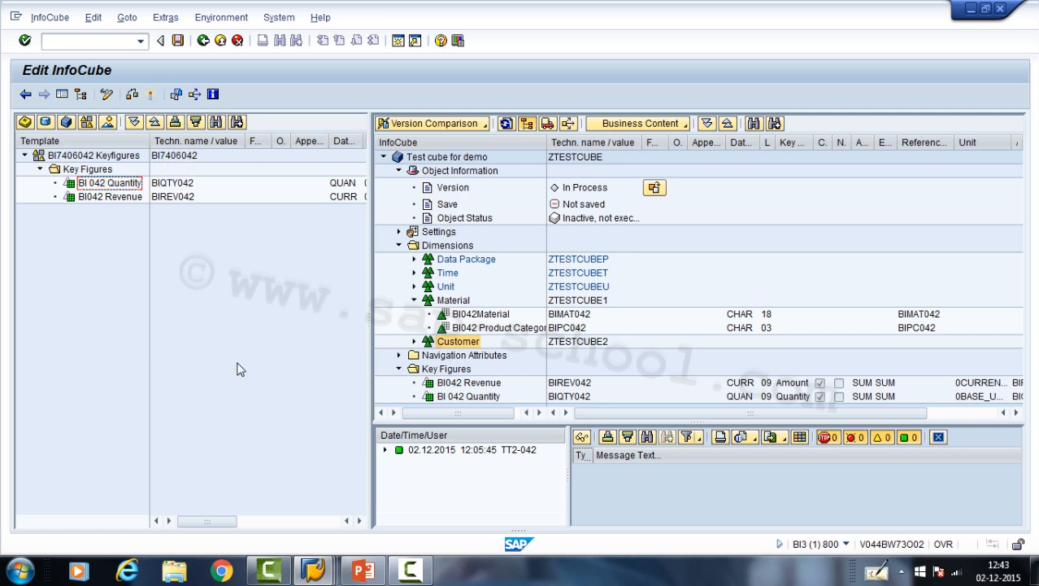
# - Delete the empty Customer dimension from the test cube
pyautogui.click(440, 342)
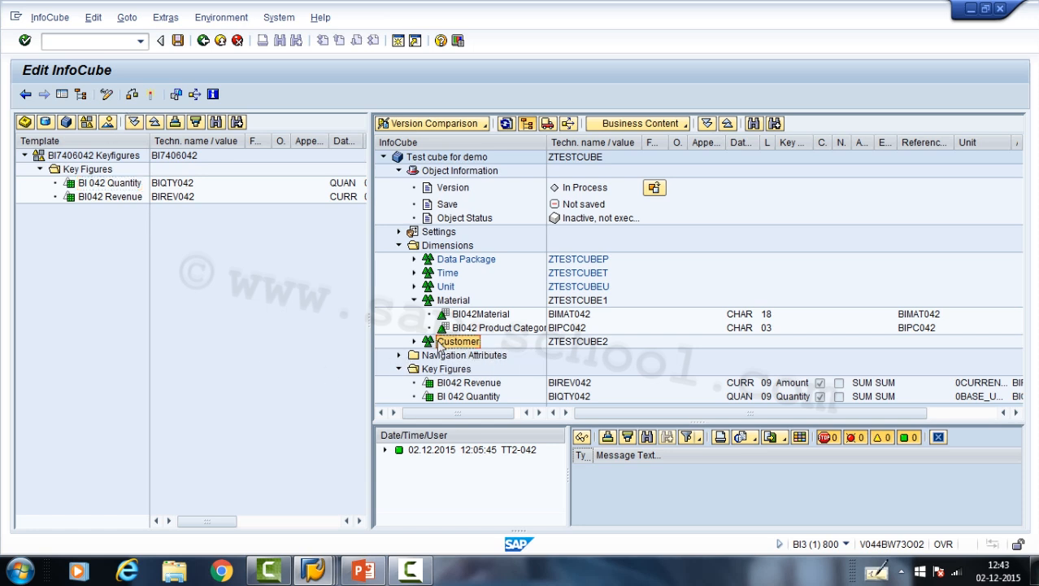
pyautogui.rightClick(440, 343)
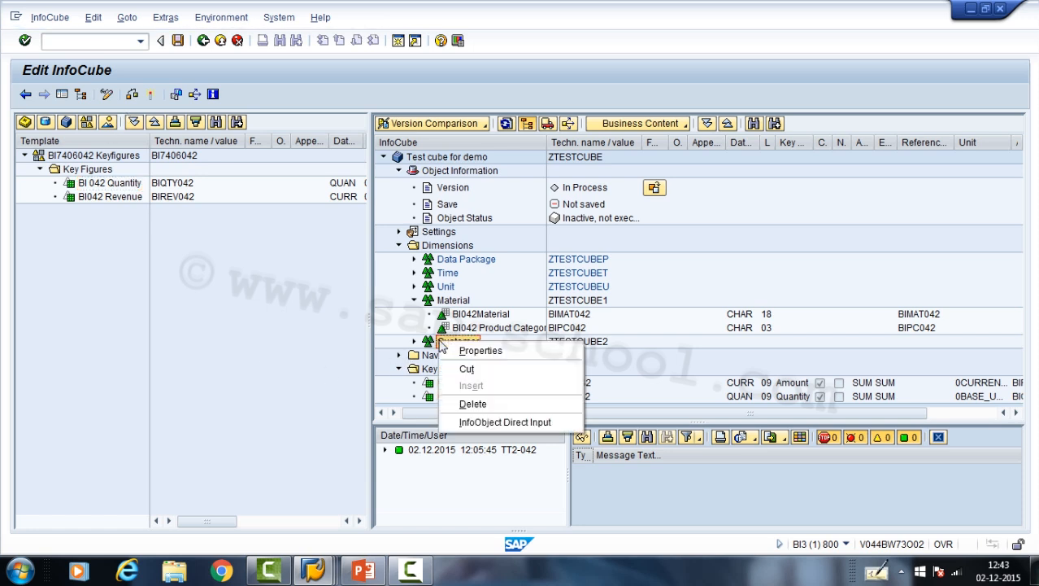
pyautogui.click(489, 405)
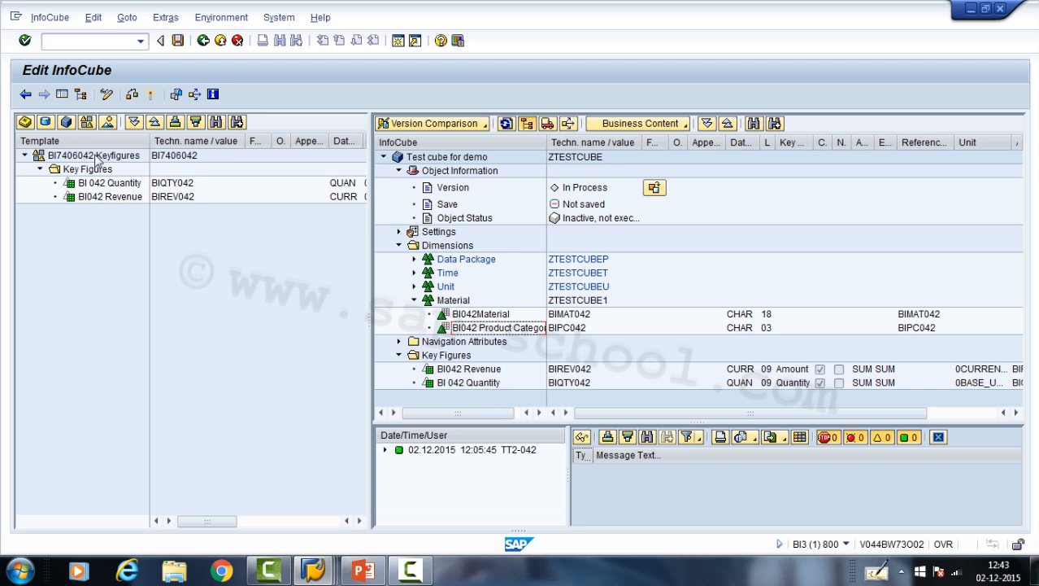
# - Save and activate the test InfoCube, and select its activation log entry
pyautogui.click(178, 40)
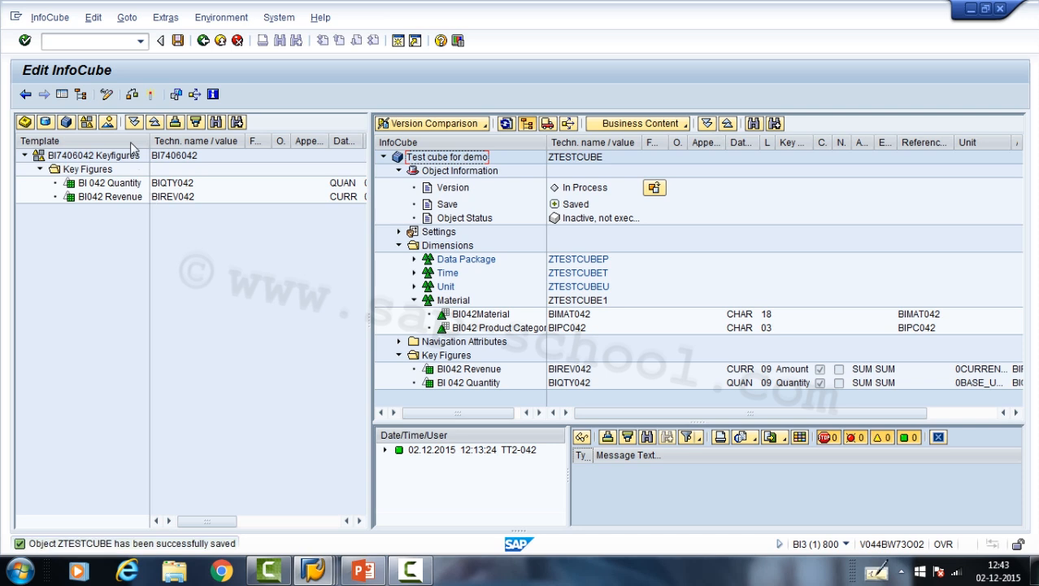
pyautogui.click(153, 99)
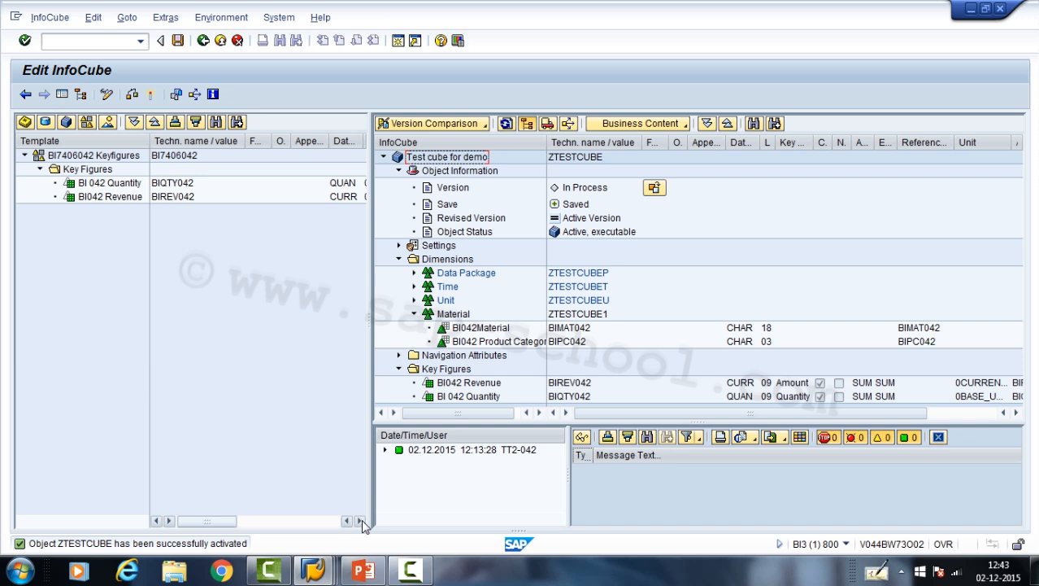
pyautogui.click(388, 454)
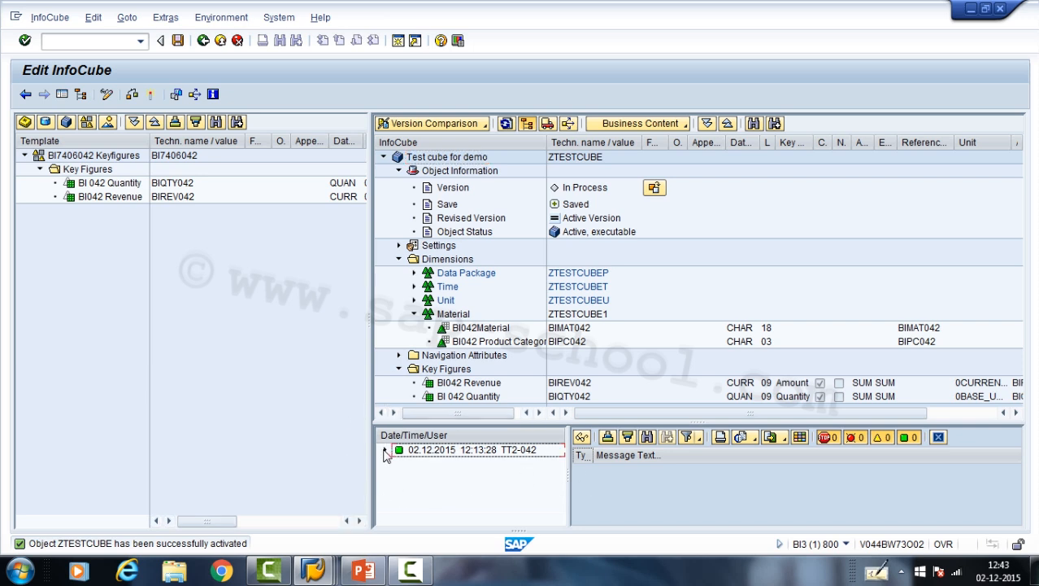
pyautogui.click(385, 452)
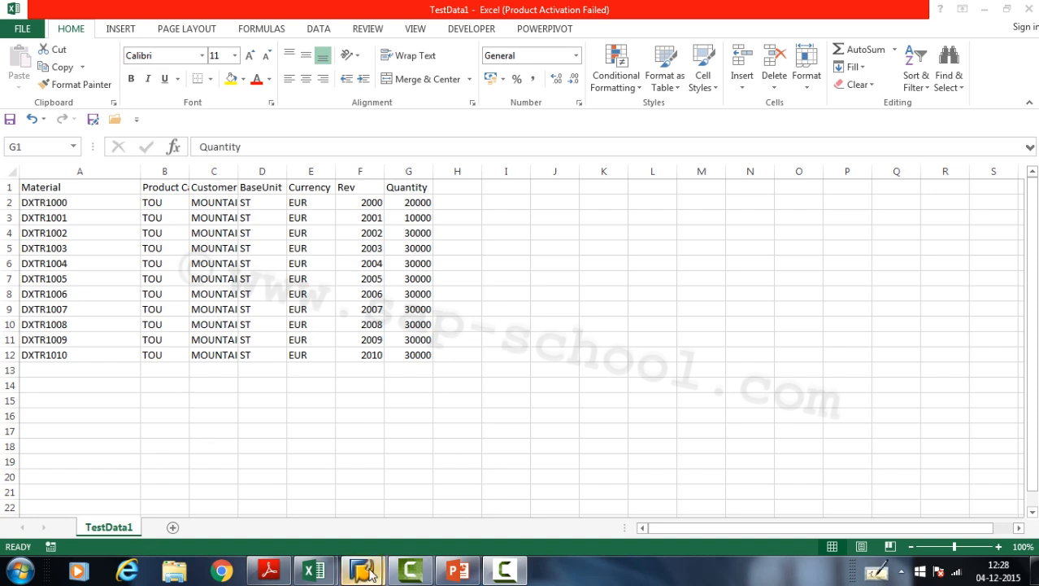
# - Switch to the Data Warehousing Workbench and start the Data Flow Generation Wizard for the Test cube for demo
pyautogui.moveTo(370, 569)
pyautogui.click(447, 482)
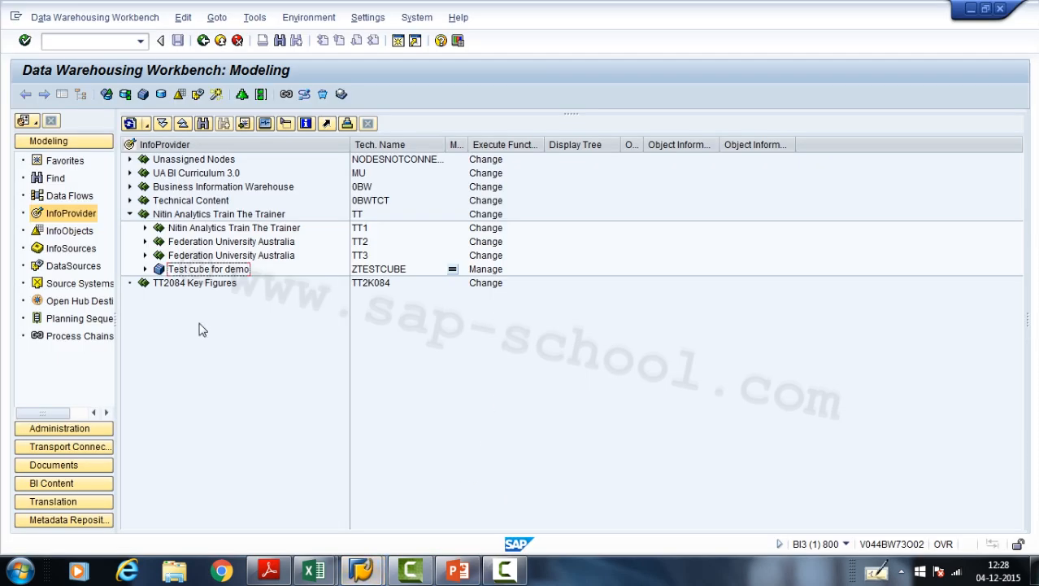
pyautogui.click(209, 269)
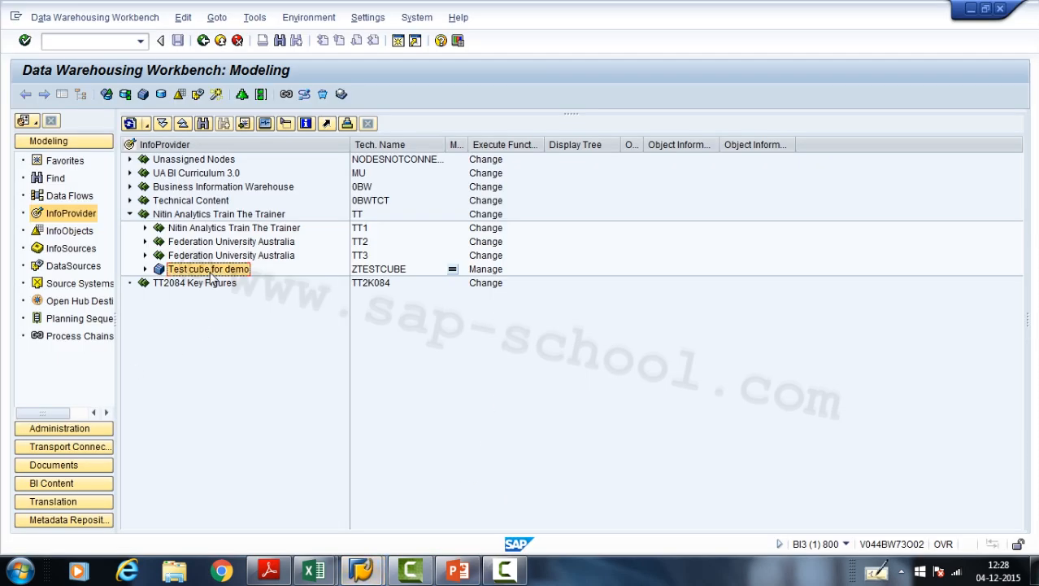
pyautogui.rightClick(210, 277)
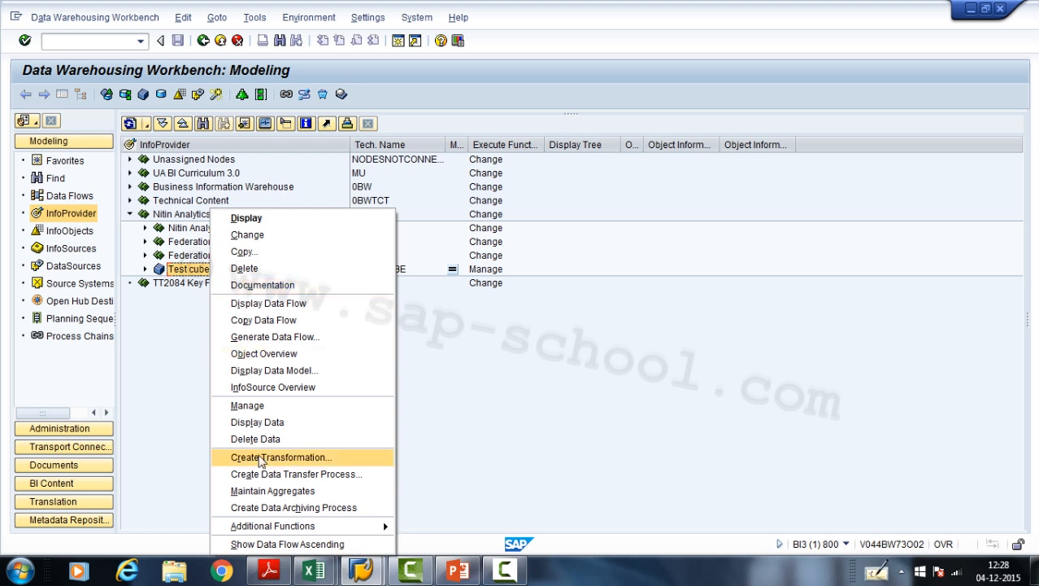
pyautogui.click(269, 336)
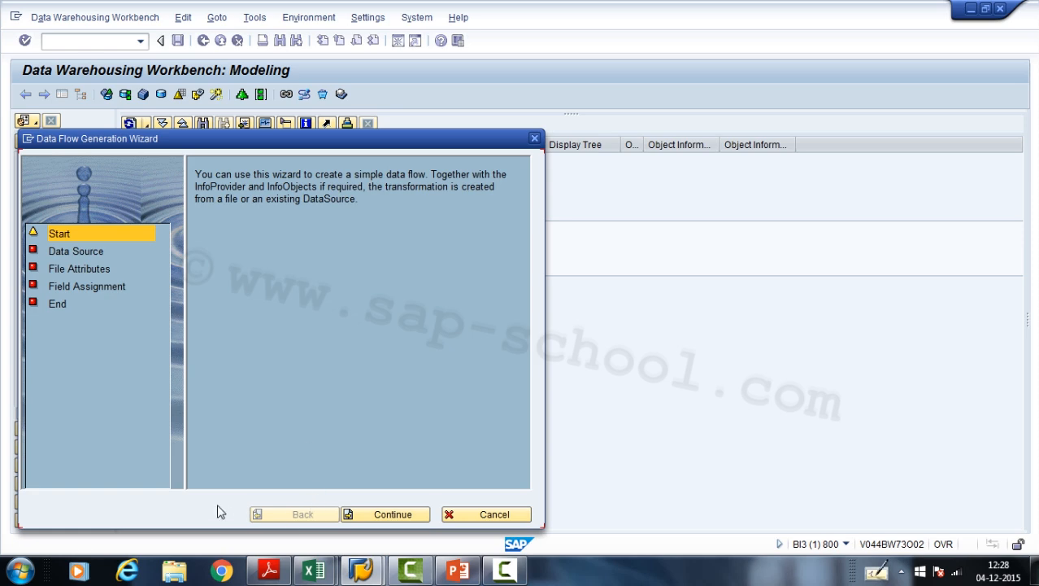
# - Switch to the TestData1 workbook in Excel, save it while keeping the CSV format, and close it
pyautogui.click(458, 569)
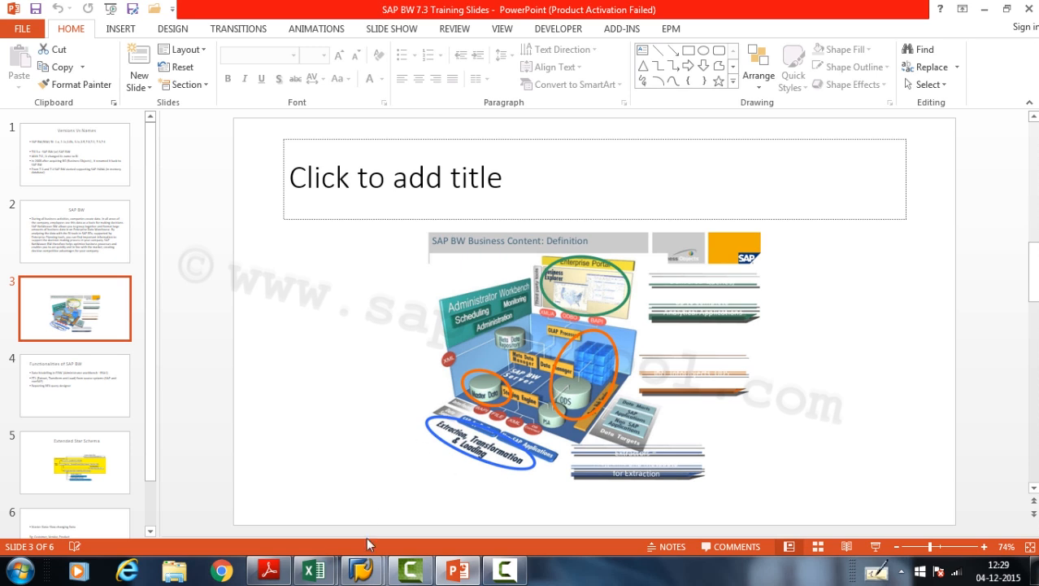
pyautogui.moveTo(314, 569)
pyautogui.click(413, 505)
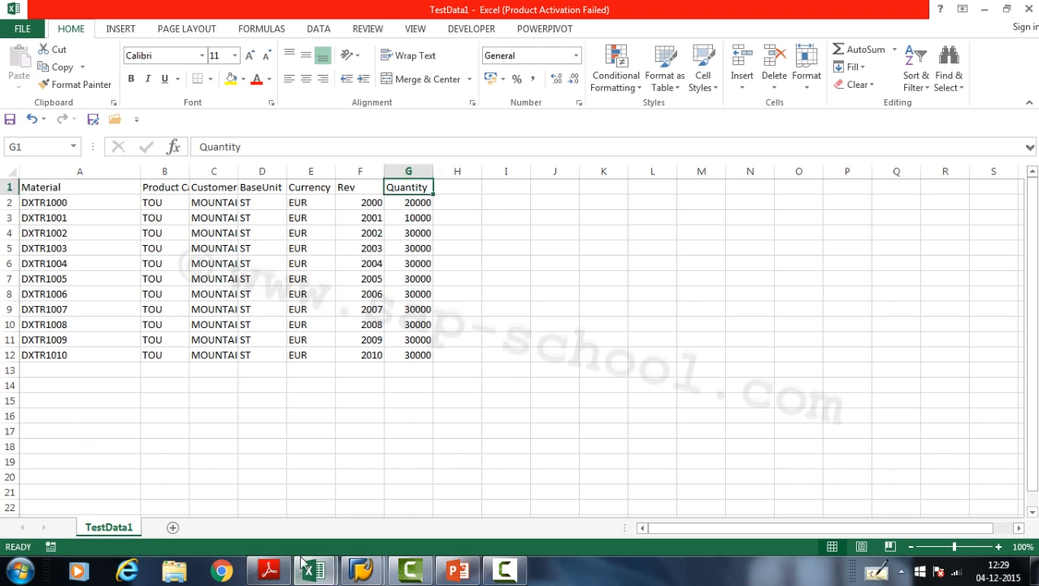
pyautogui.click(361, 569)
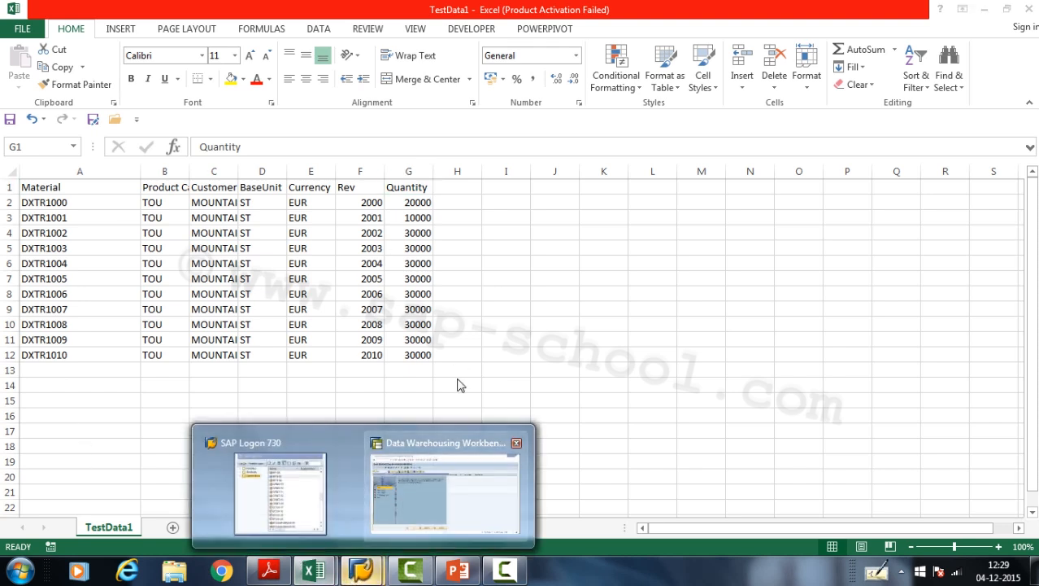
pyautogui.click(1027, 10)
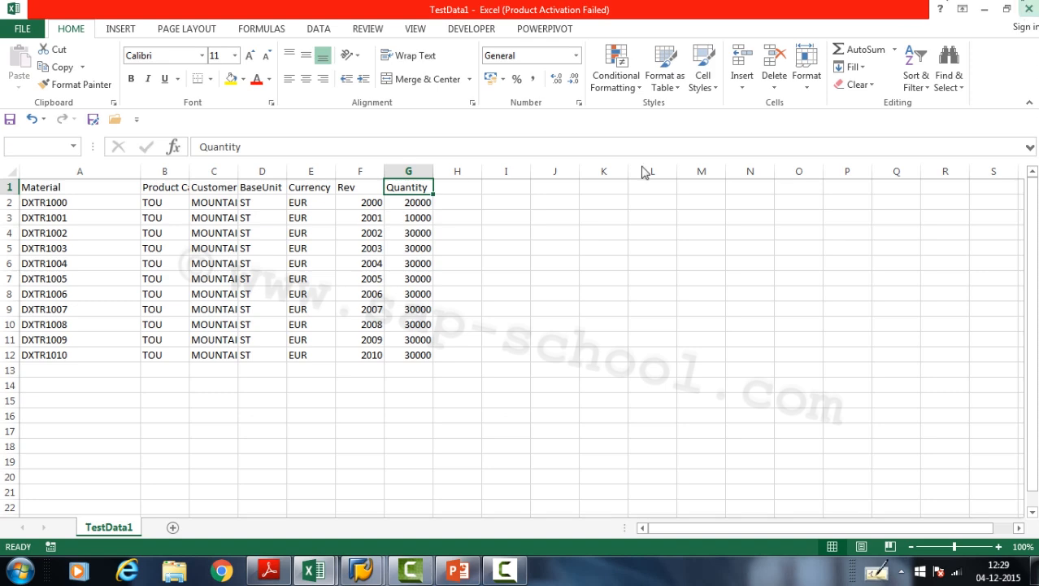
pyautogui.click(470, 318)
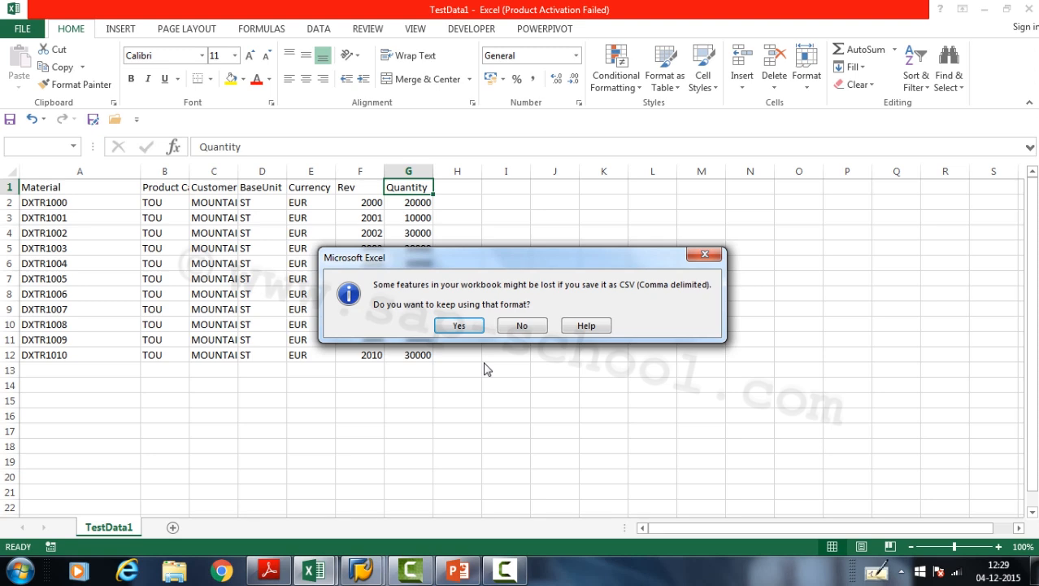
pyautogui.click(459, 326)
# - Switch back to the Data Flow Generation Wizard in SAP and choose the TestData1 CSV file from the desktop as the data source
pyautogui.moveTo(362, 570)
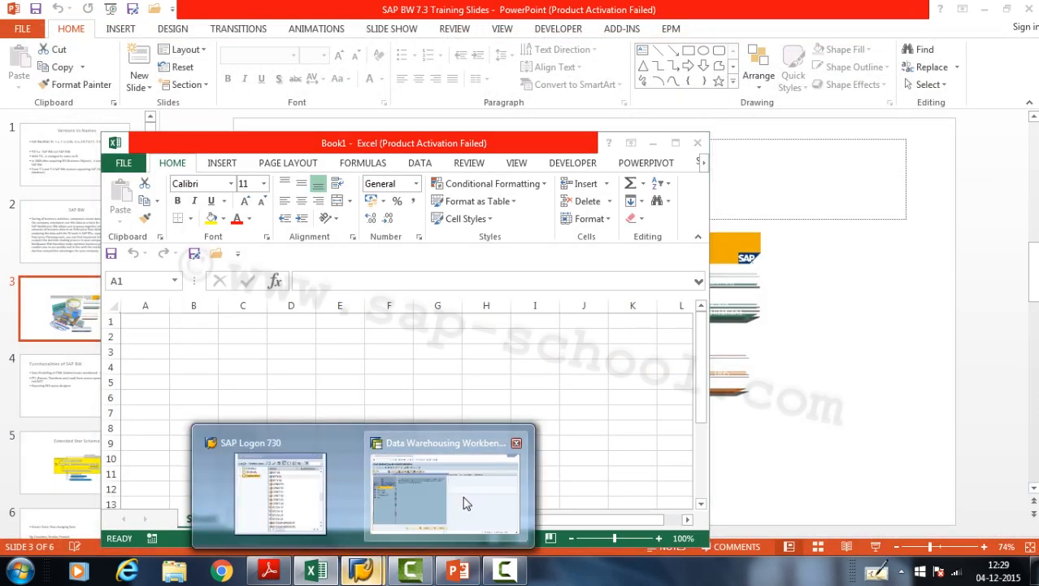
pyautogui.click(463, 497)
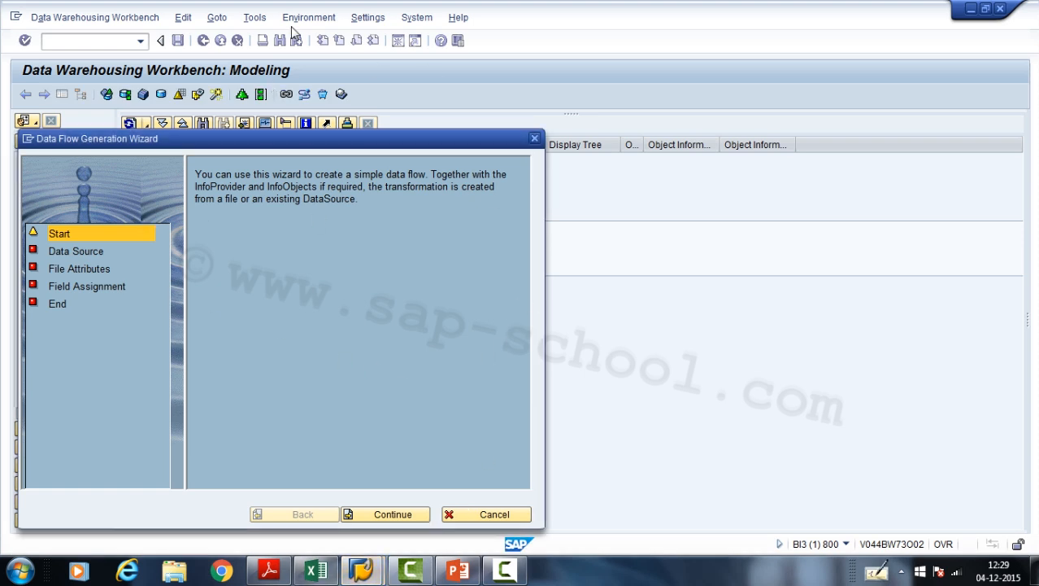
pyautogui.click(391, 516)
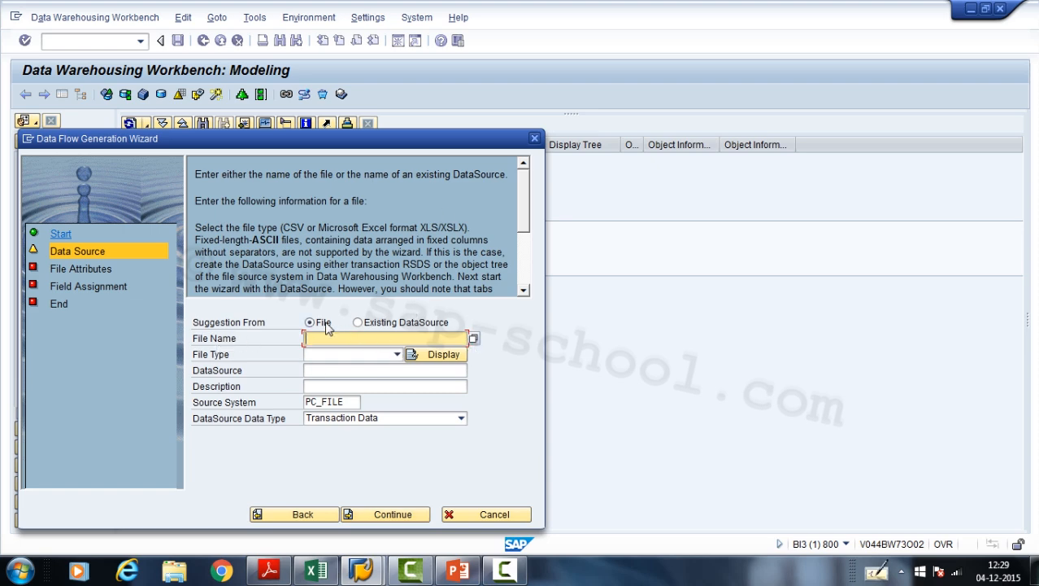
pyautogui.click(473, 339)
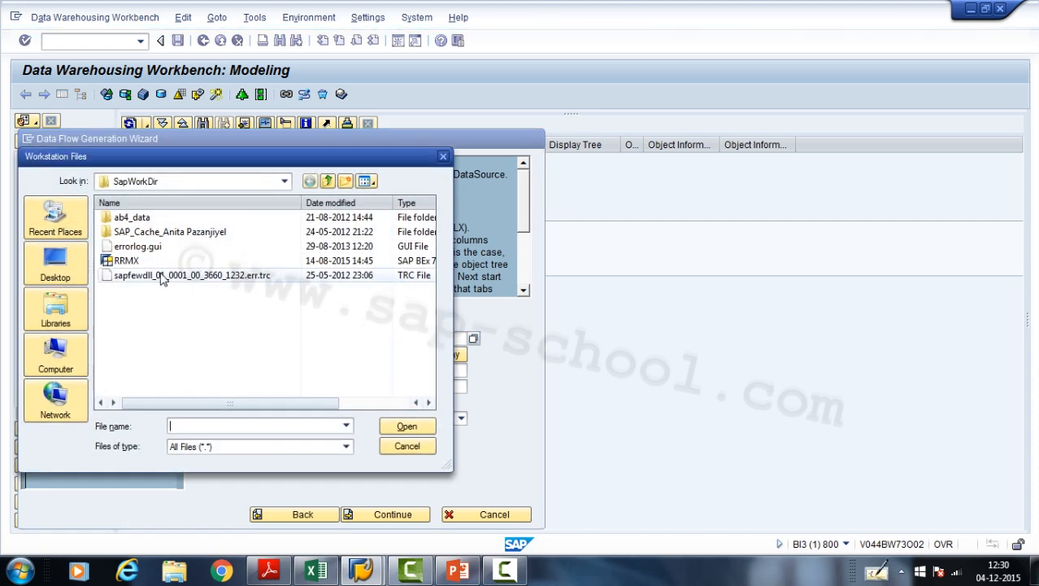
pyautogui.click(65, 273)
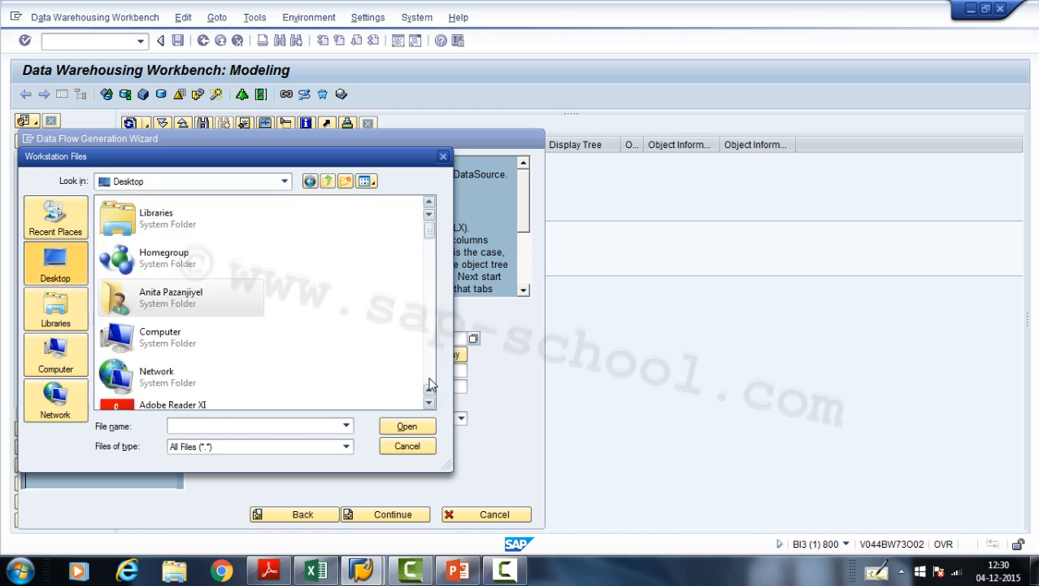
pyautogui.scroll(-10, 431, 386)
pyautogui.scroll(-3, 431, 386)
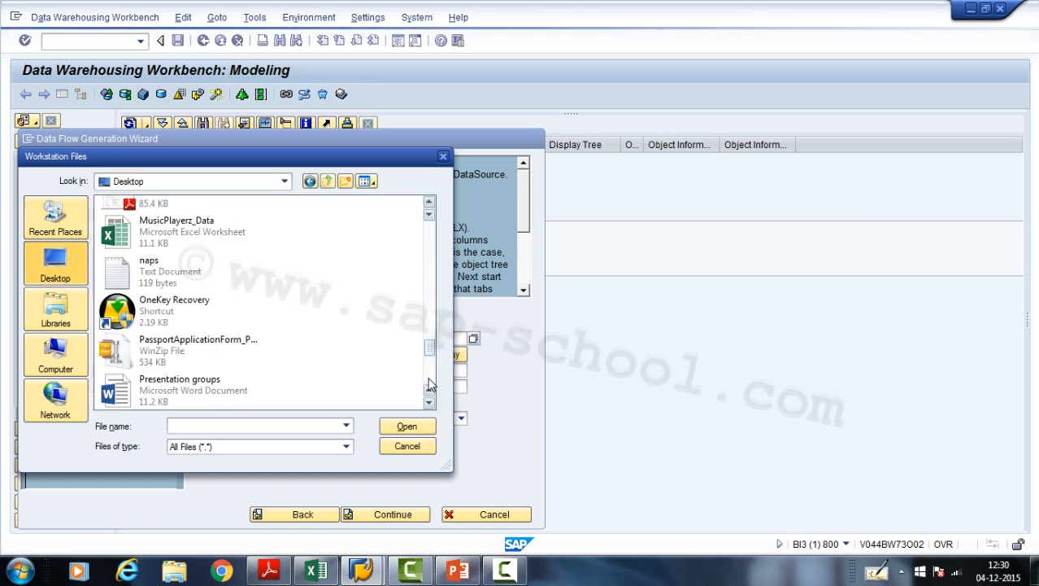
pyautogui.scroll(-3, 431, 385)
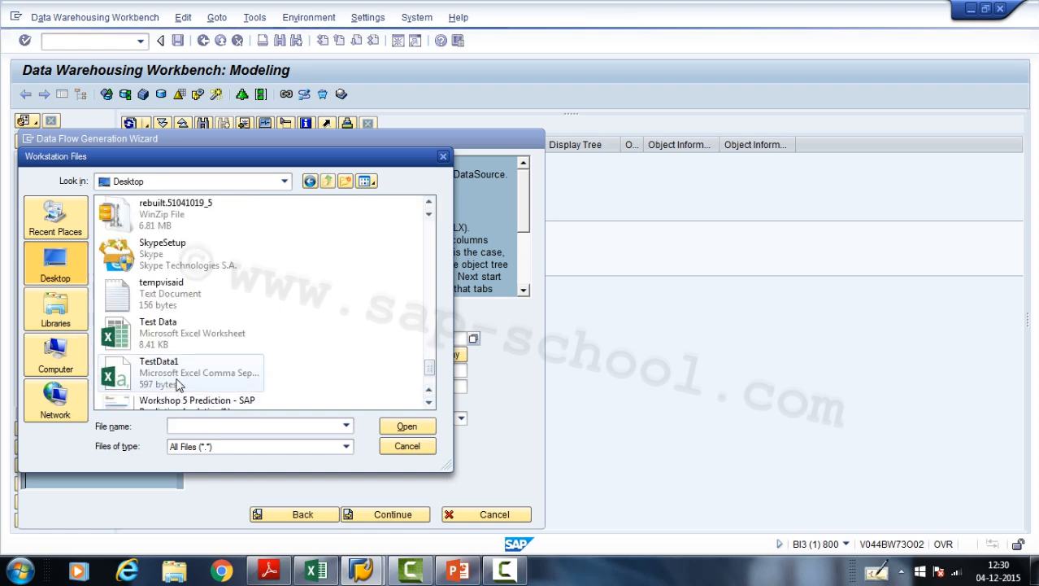
pyautogui.doubleClick(186, 379)
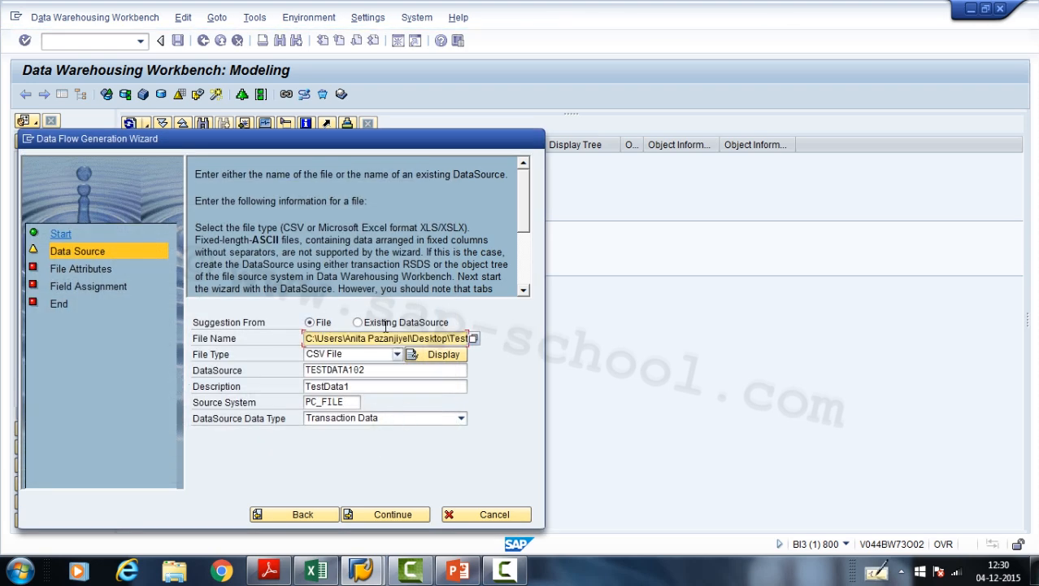
# - Allow access to TestData1.csv, set the data separator to a comma, and advance to the field assignment
pyautogui.click(379, 509)
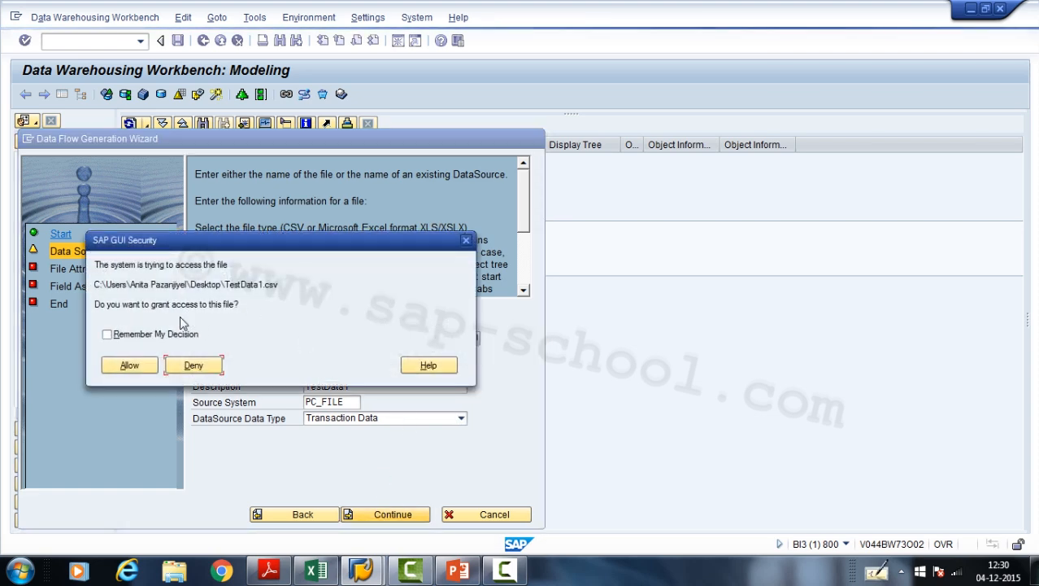
pyautogui.click(143, 364)
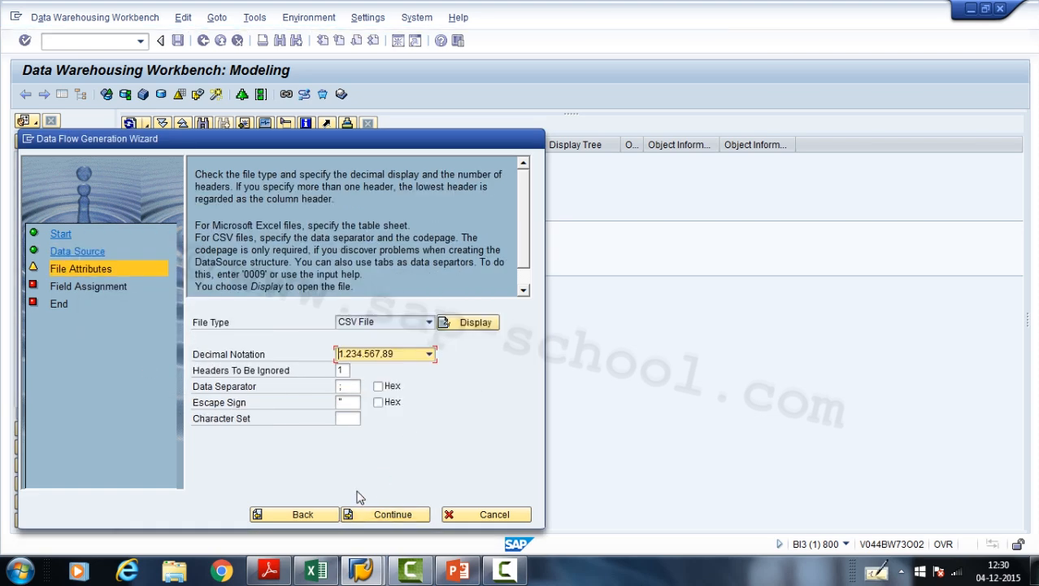
pyautogui.click(346, 387)
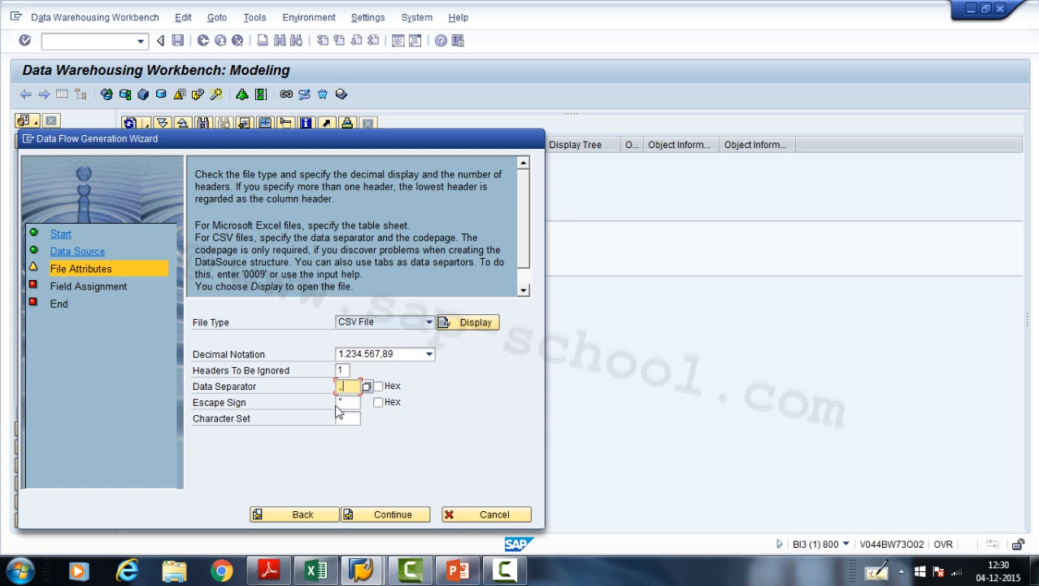
pyautogui.click(384, 518)
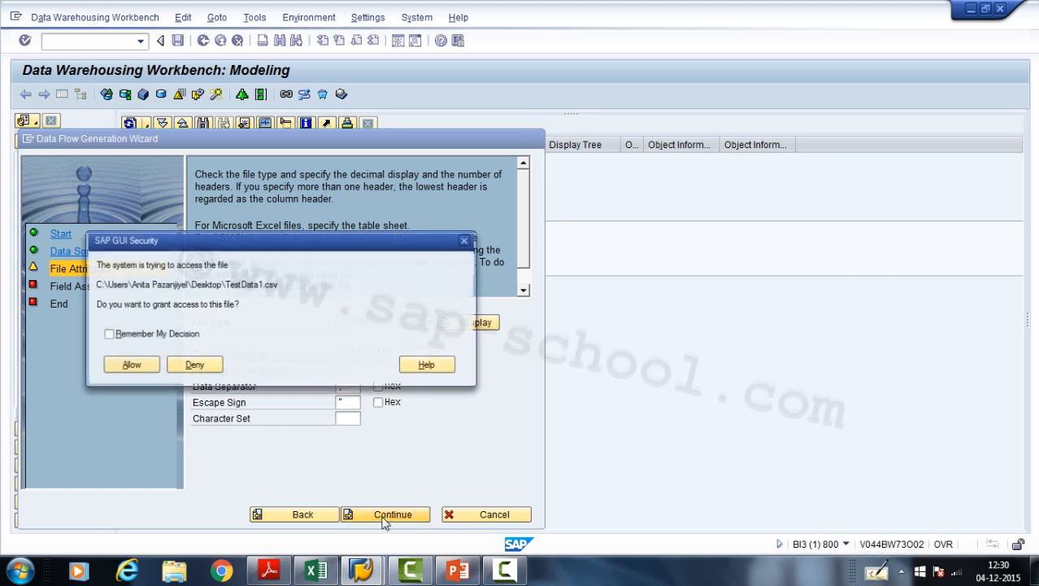
pyautogui.click(128, 367)
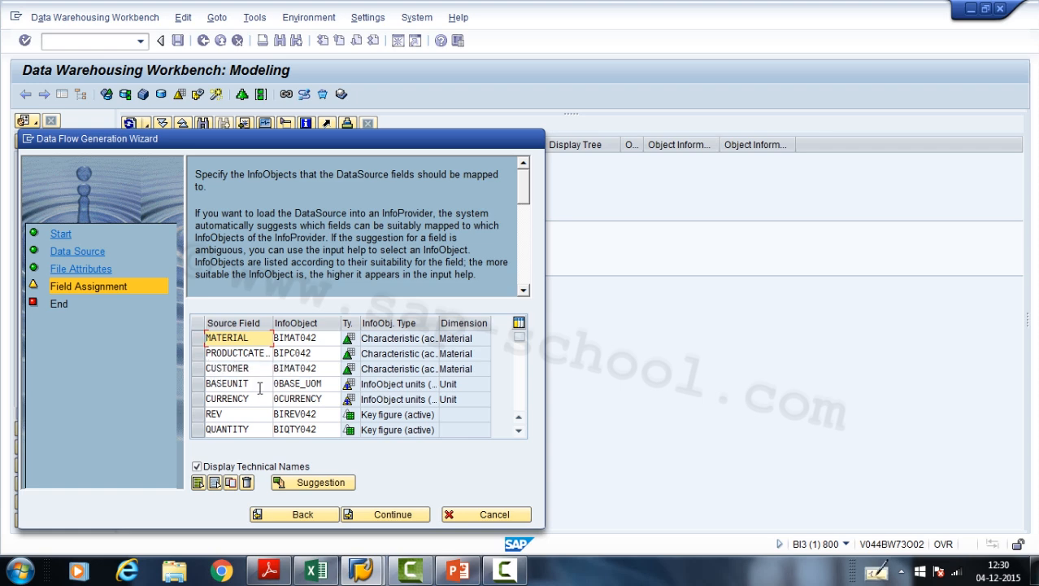
# - Replace the InfoObject assigned to the CUSTOMER source field with MU0CUST
pyautogui.click(326, 367)
pyautogui.moveTo(325, 367); pyautogui.dragTo(257, 345)
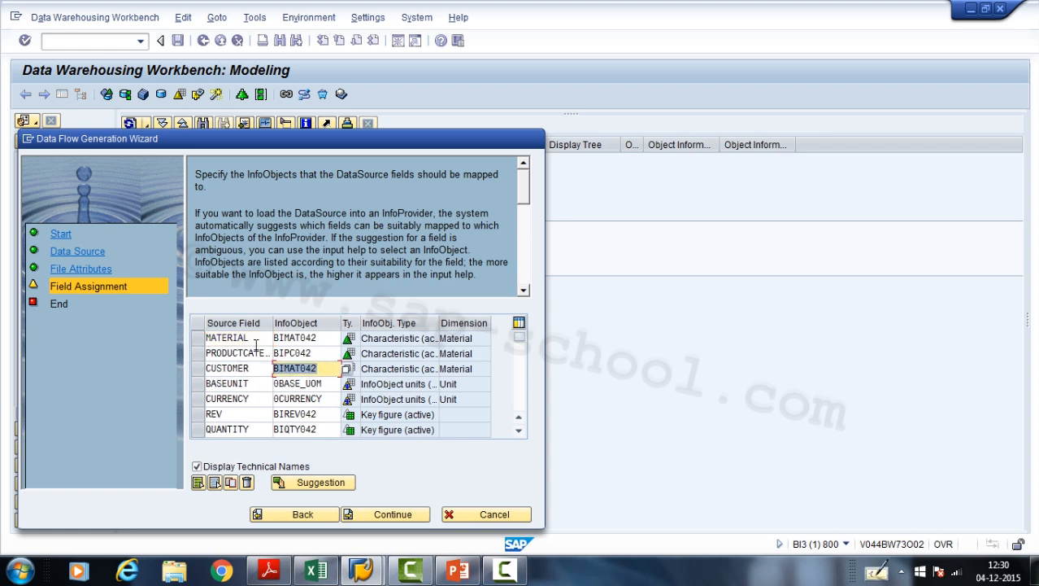
pyautogui.press('Delete')
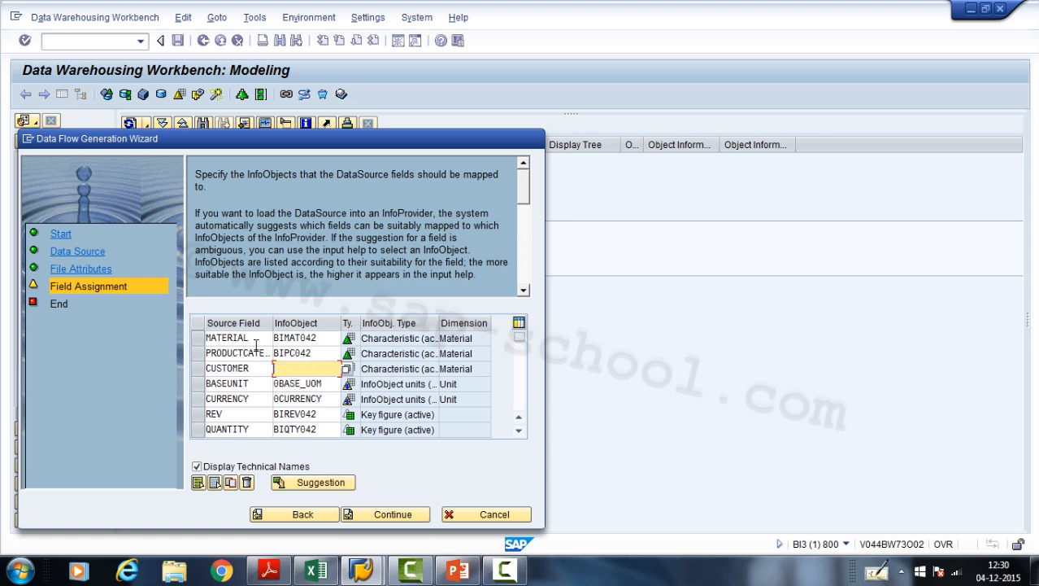
pyautogui.click(347, 371)
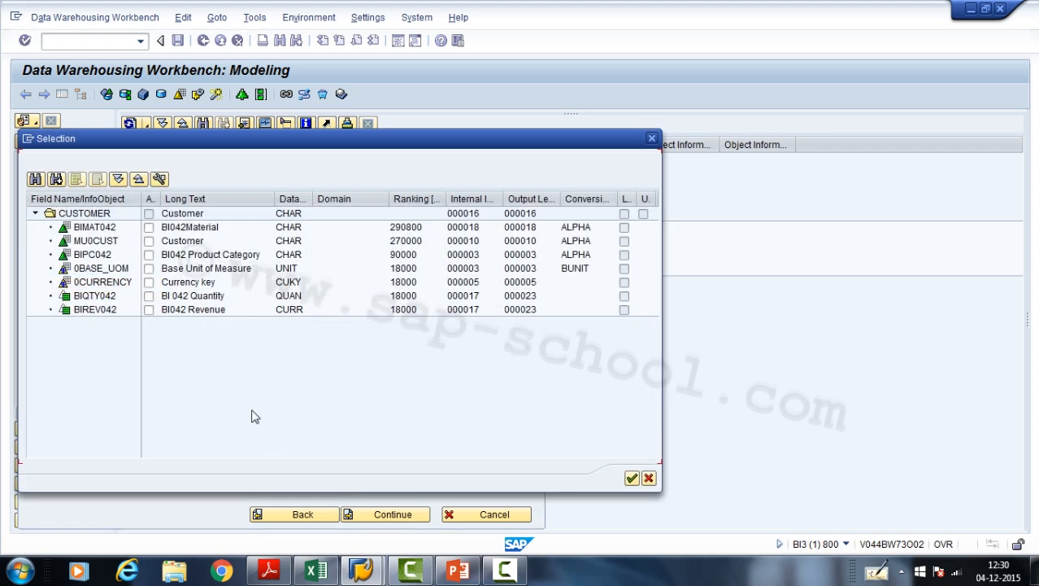
pyautogui.click(149, 241)
pyautogui.click(632, 478)
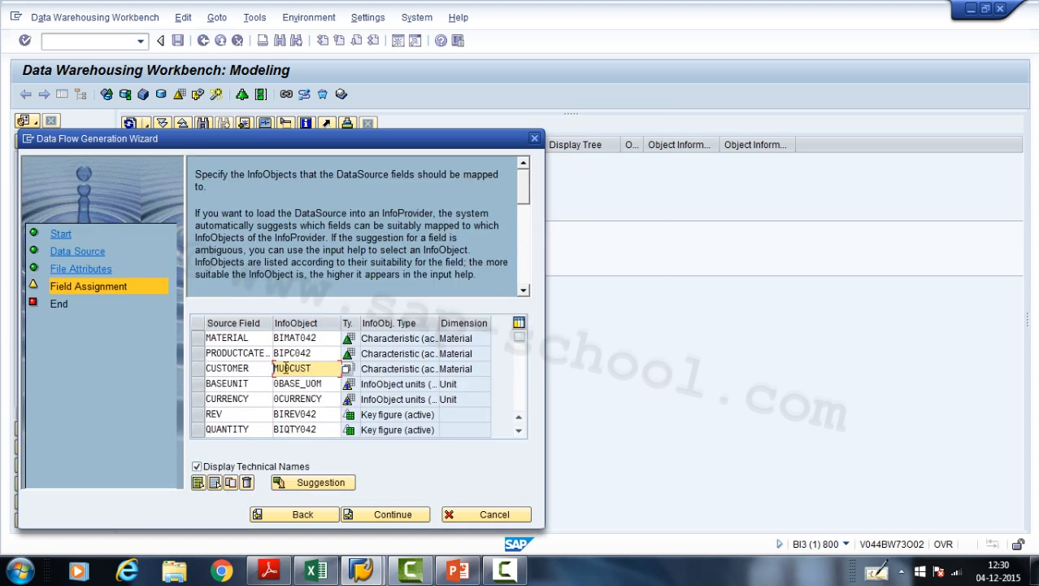
pyautogui.press('Return')
# - Complete the data flow generation for the test cube and confirm saving the DataSource objects
pyautogui.click(378, 515)
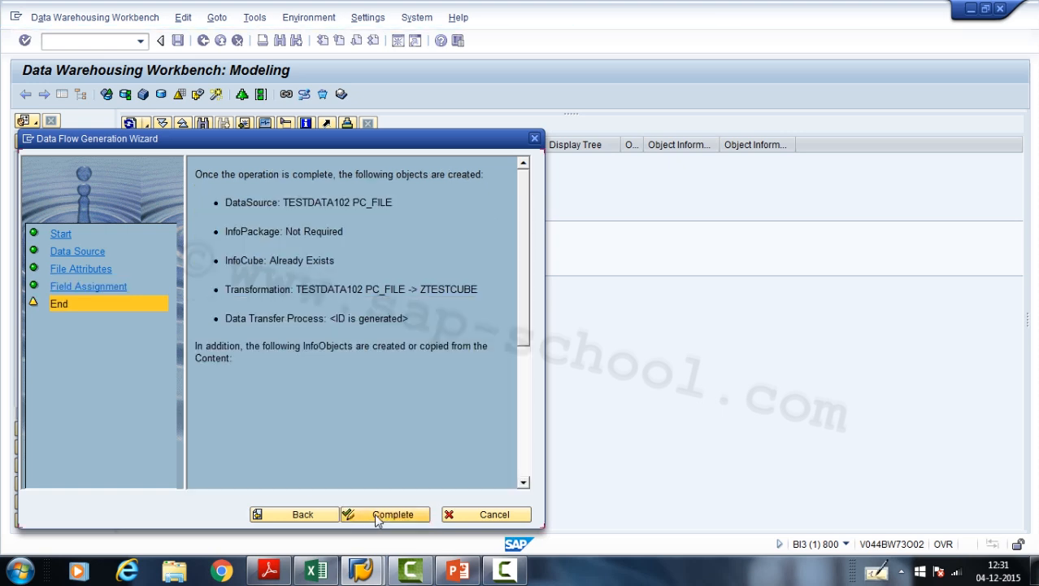
pyautogui.click(383, 517)
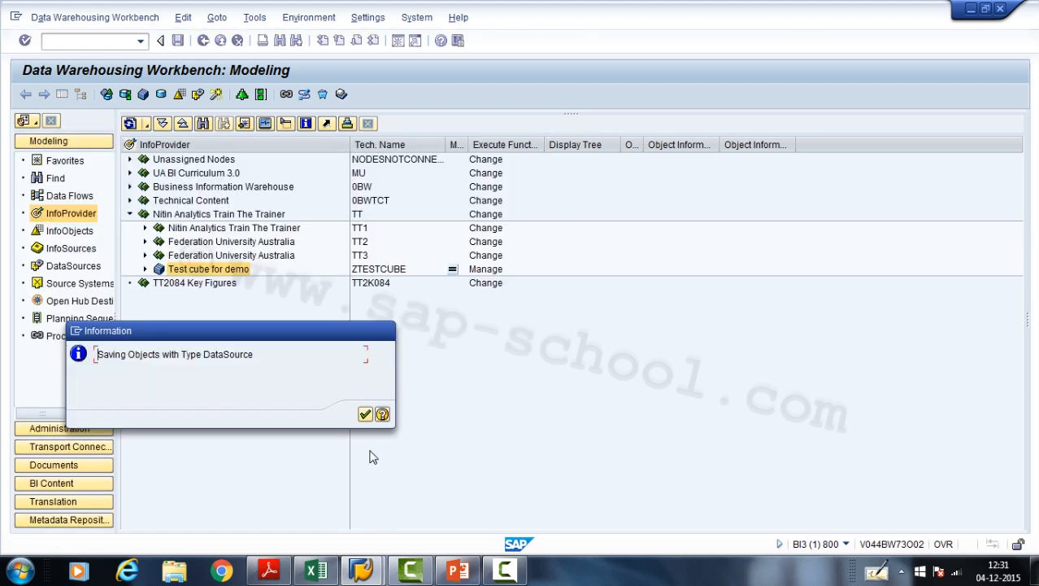
pyautogui.click(365, 415)
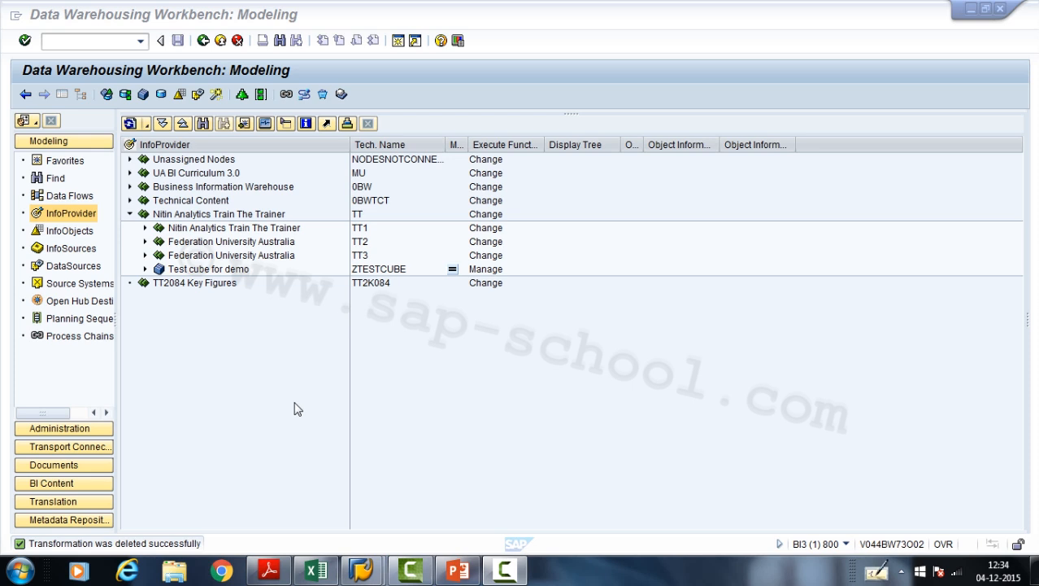
# - Expand Test cube for demo and its transformation, and select the TestData1 DataSource
pyautogui.click(146, 269)
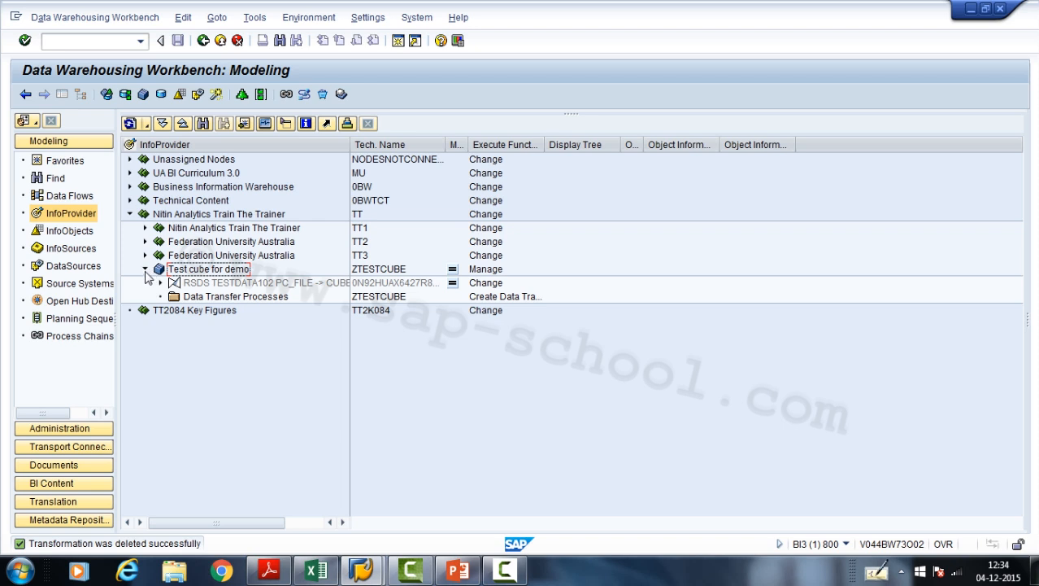
pyautogui.click(160, 282)
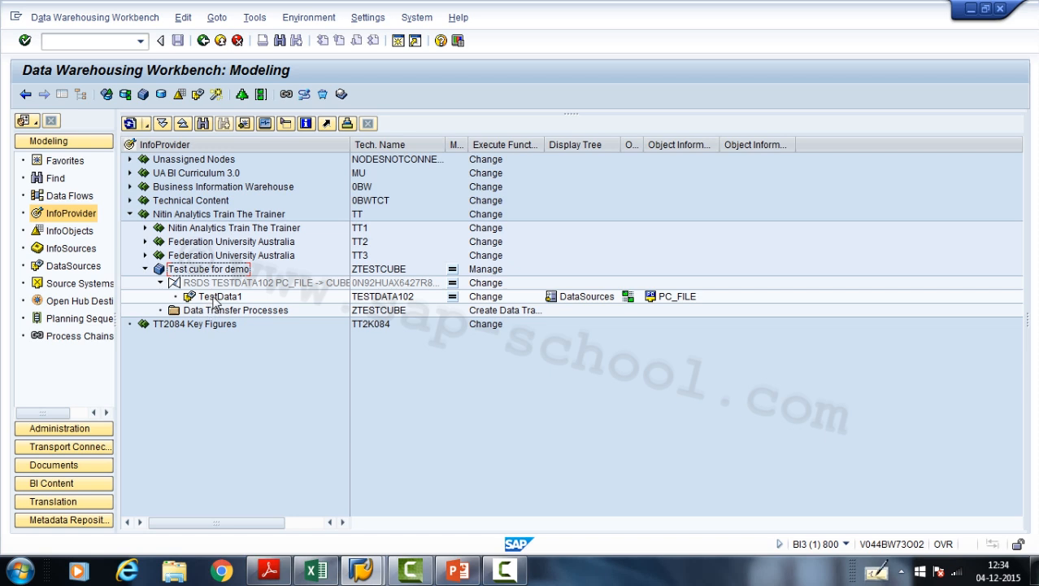
pyautogui.click(216, 298)
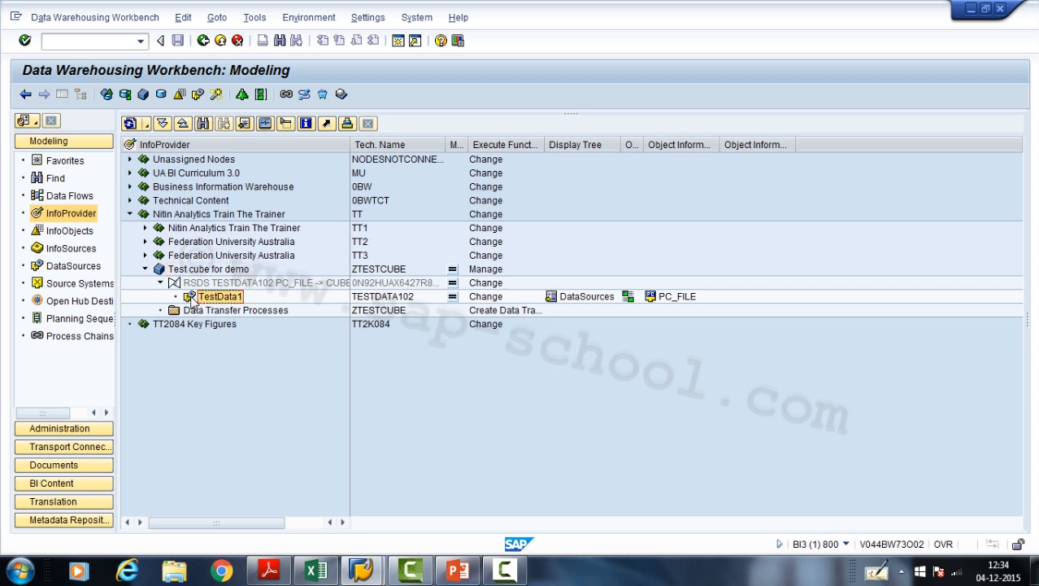
pyautogui.click(457, 571)
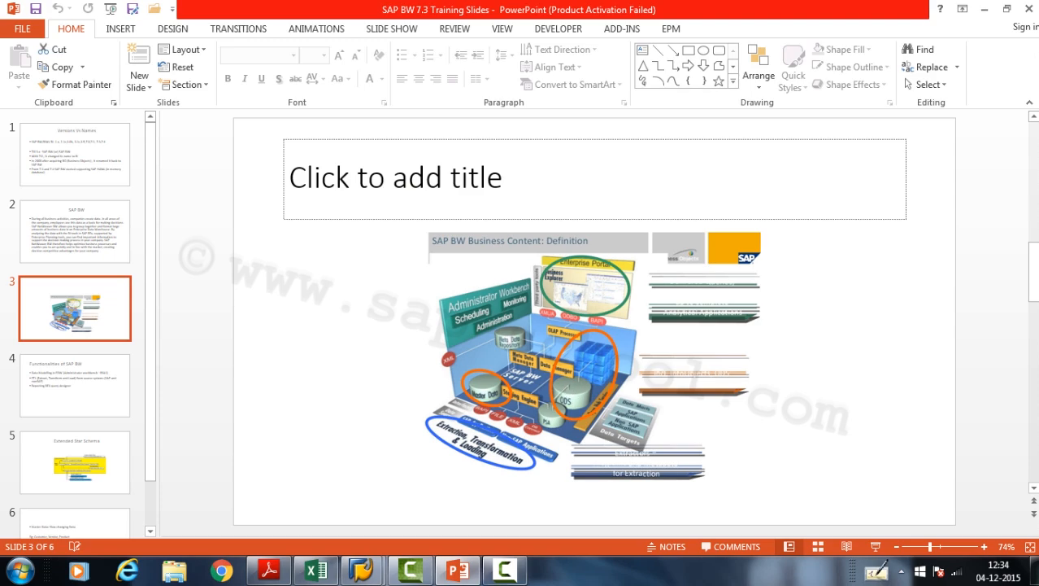
pyautogui.moveTo(370, 571)
pyautogui.click(434, 524)
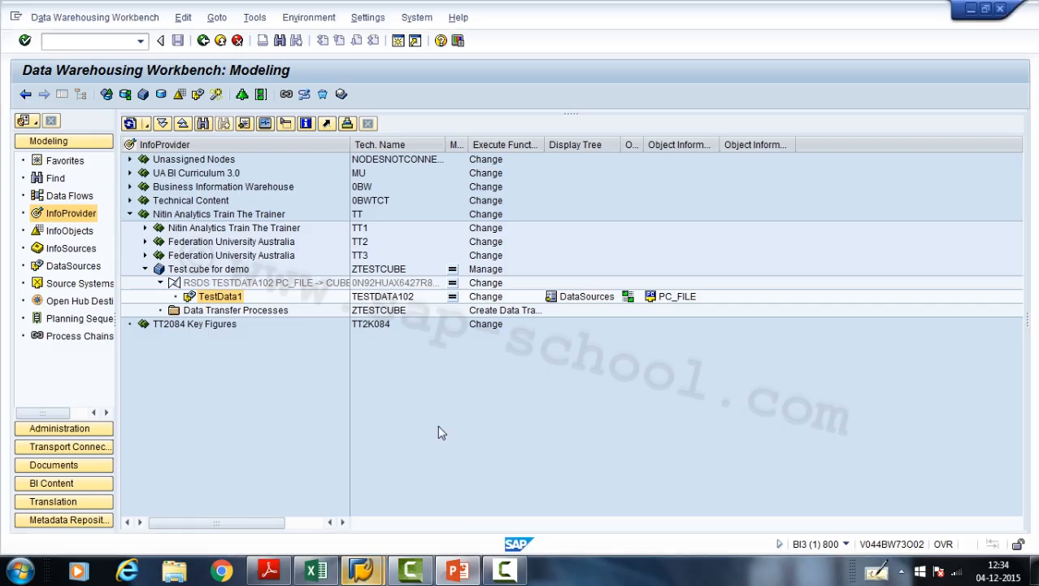
# - Open the TestData1 DataSource beneath the test cube's transformation, check its PSA requests, and return to the InfoProvider tree
pyautogui.click(202, 271)
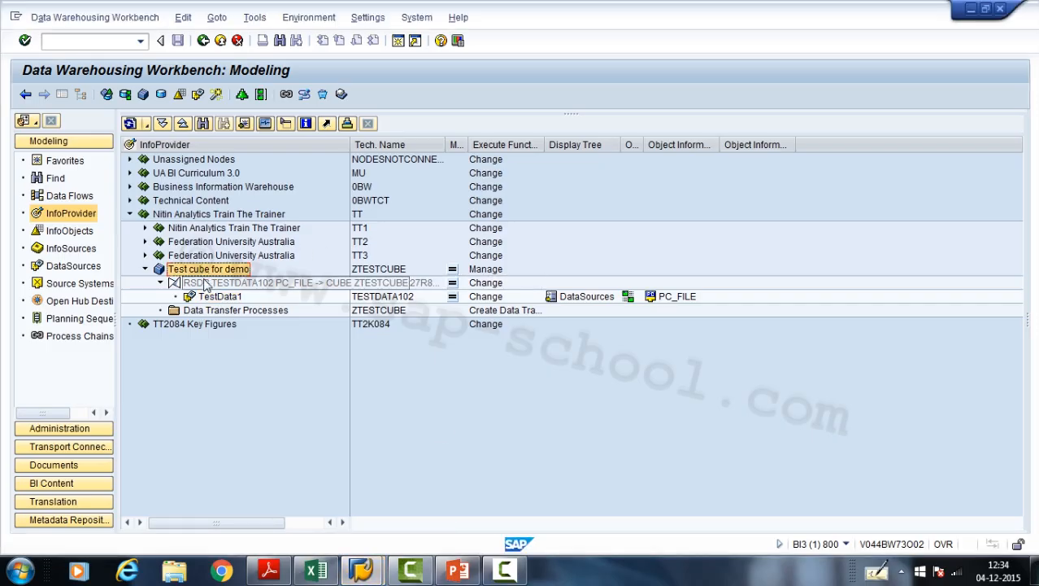
pyautogui.click(206, 283)
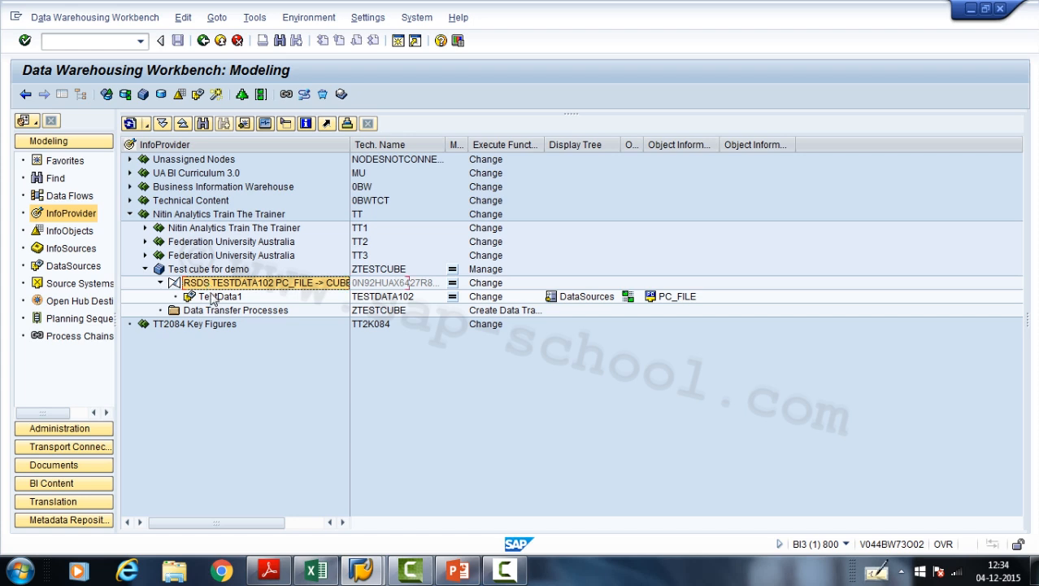
pyautogui.click(204, 296)
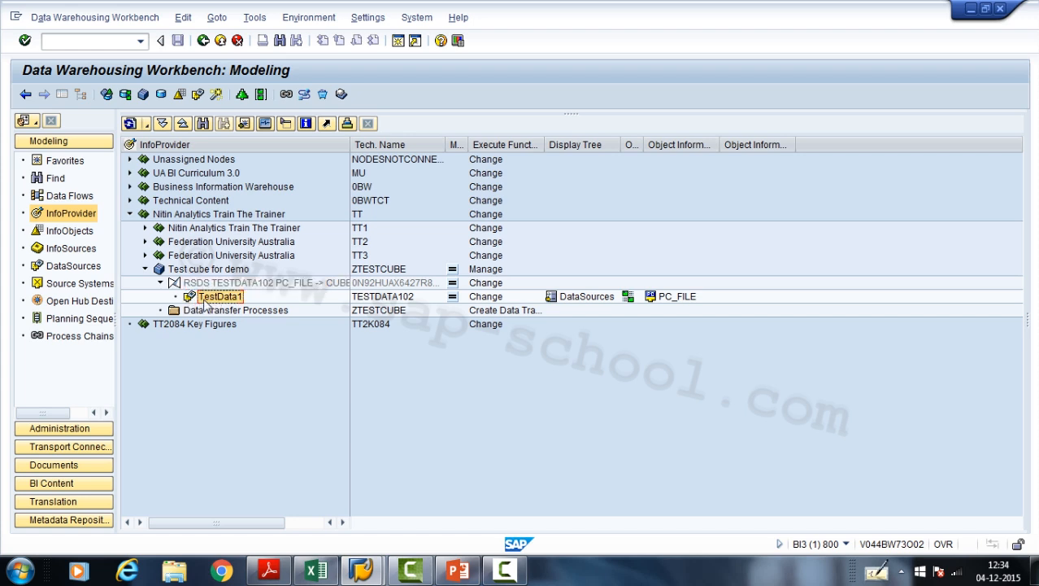
pyautogui.doubleClick(205, 298)
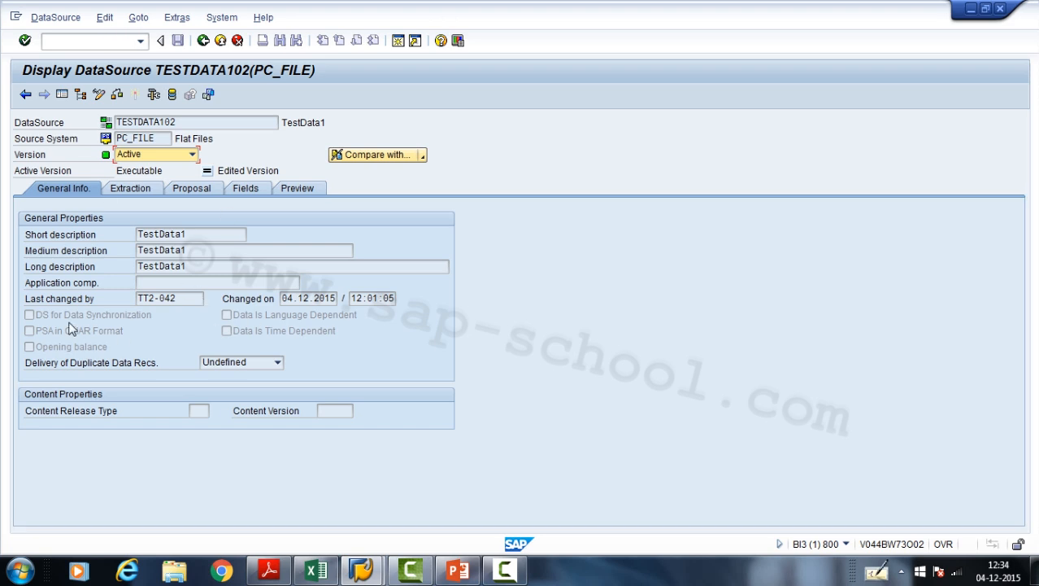
pyautogui.click(172, 95)
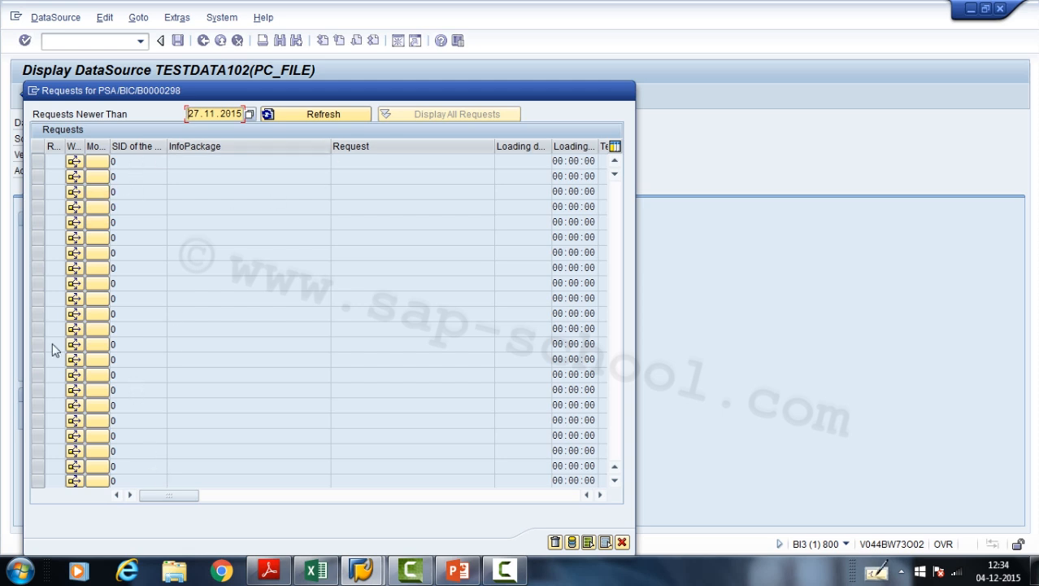
pyautogui.click(622, 542)
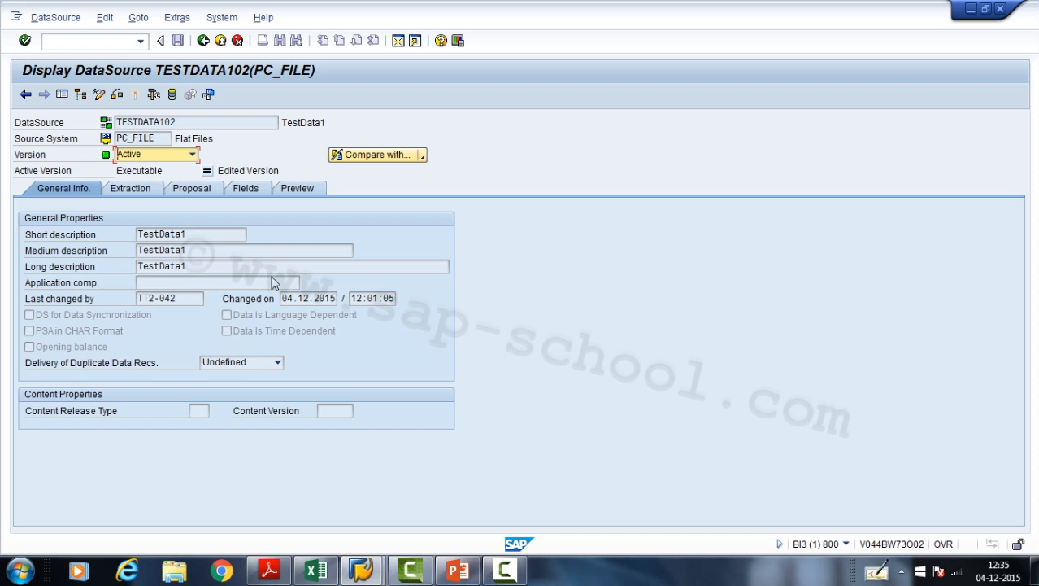
pyautogui.click(203, 40)
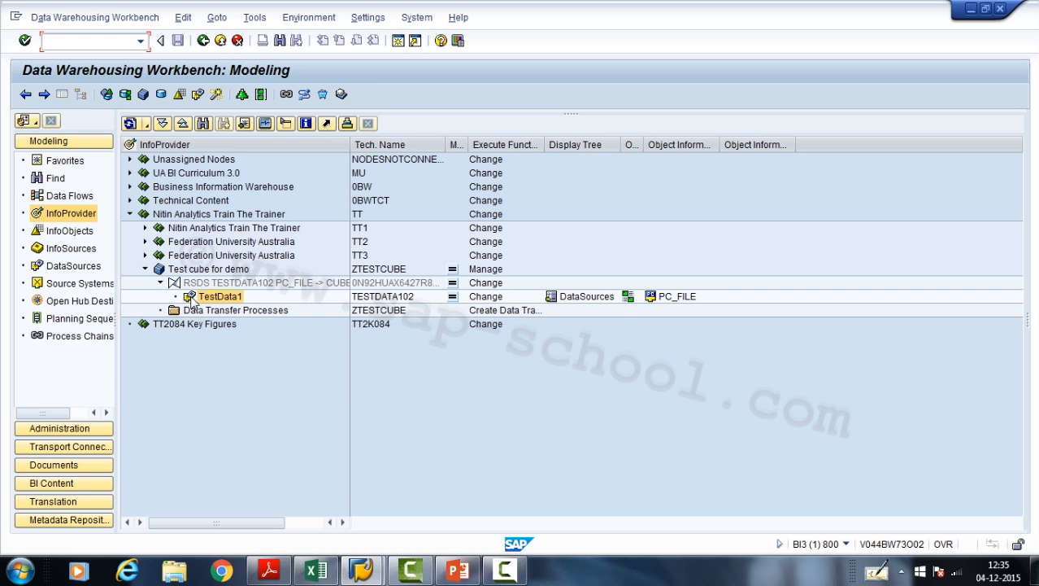
pyautogui.click(192, 300)
pyautogui.rightClick(193, 300)
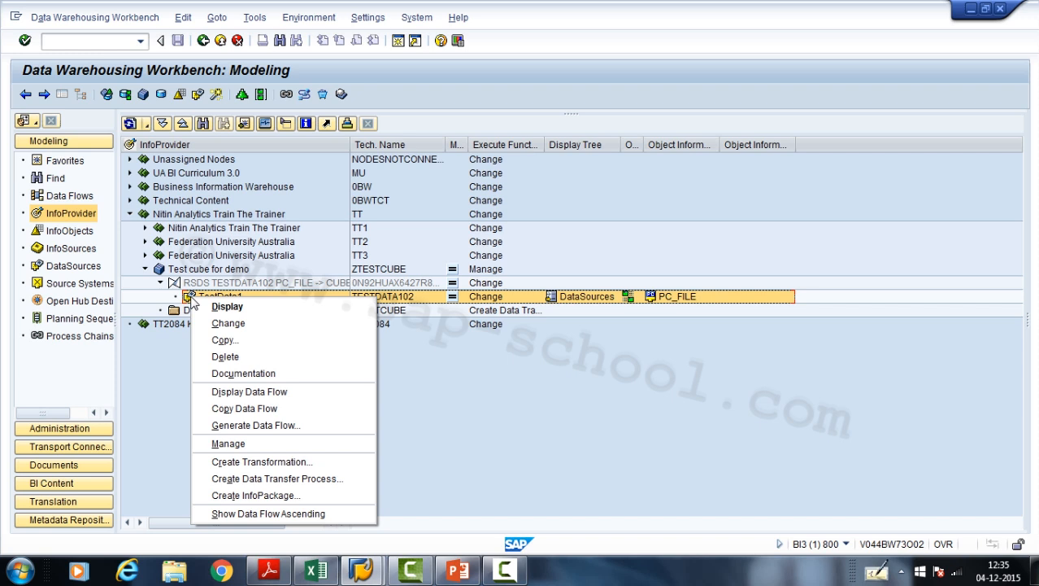
pyautogui.click(166, 346)
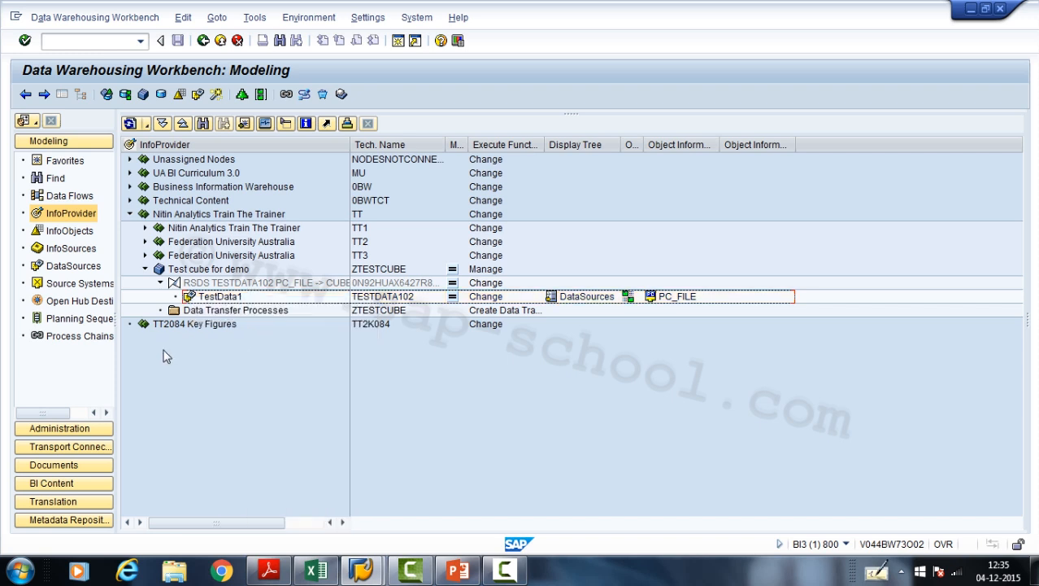
pyautogui.click(231, 299)
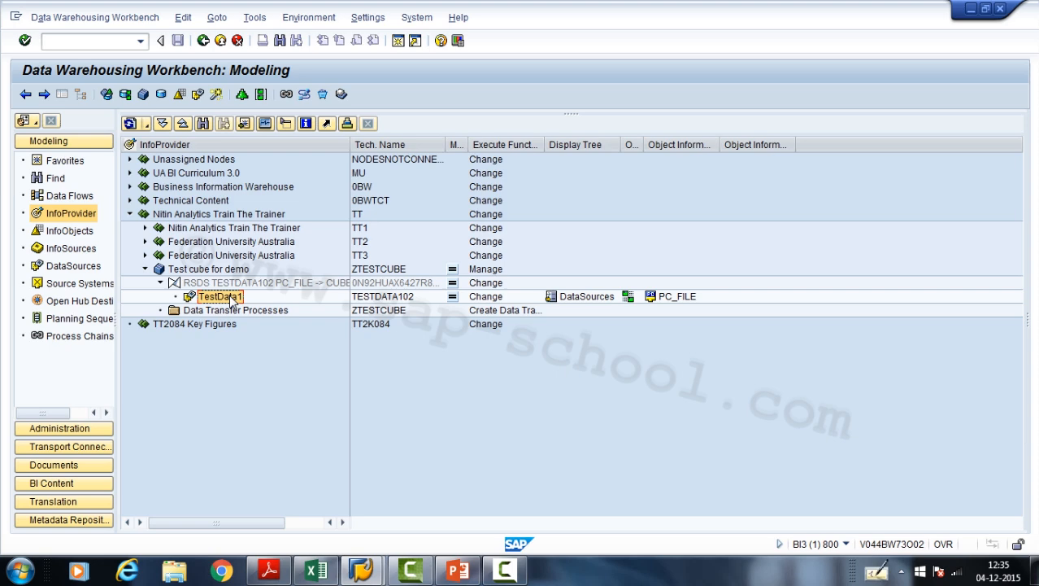
pyautogui.click(458, 570)
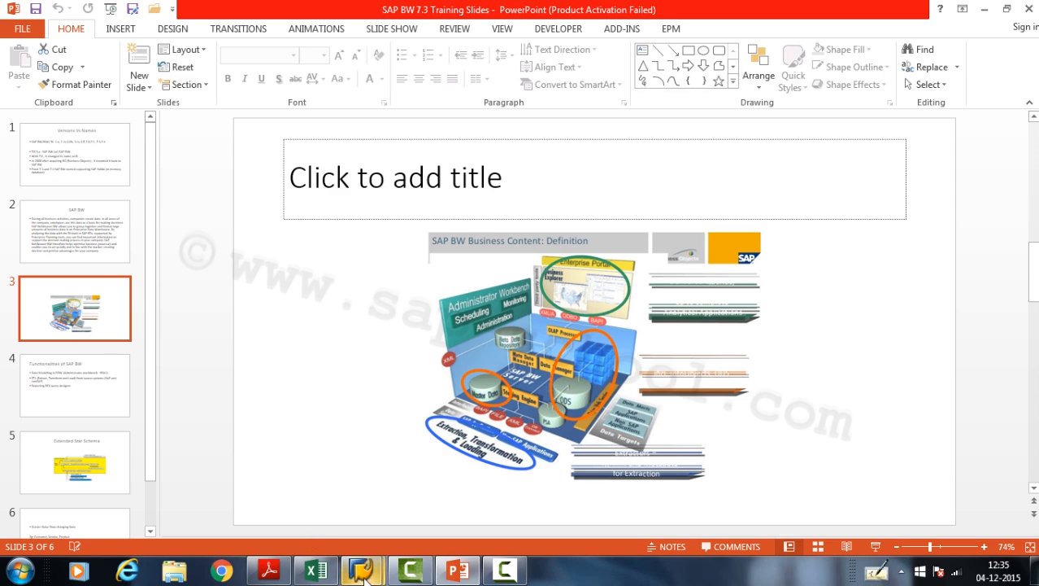
pyautogui.moveTo(362, 571)
pyautogui.click(455, 504)
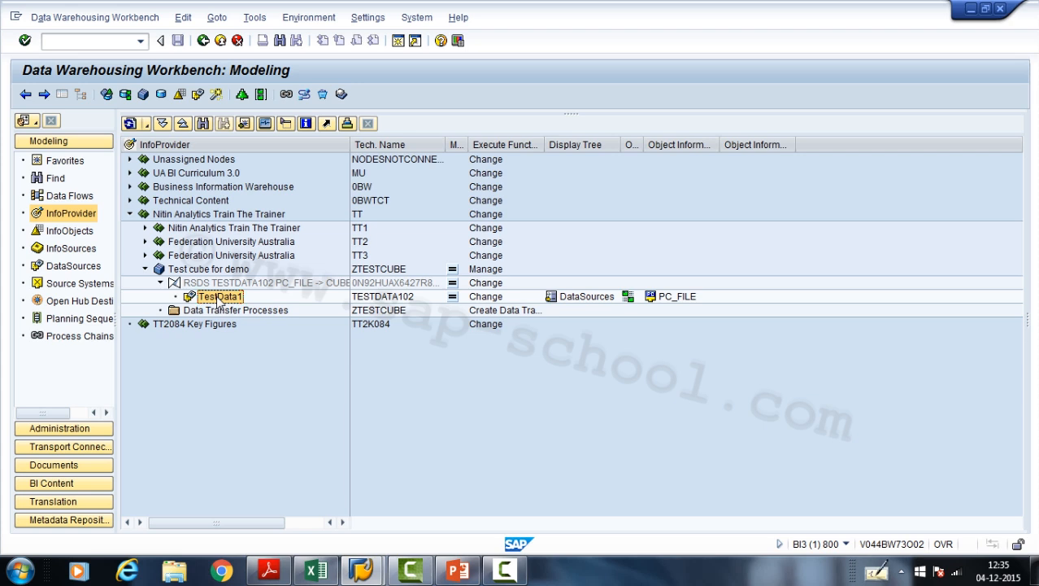
# - Create and save an InfoPackage described as "Flate file to test infocube" for the TestData1 DataSource
pyautogui.rightClick(218, 299)
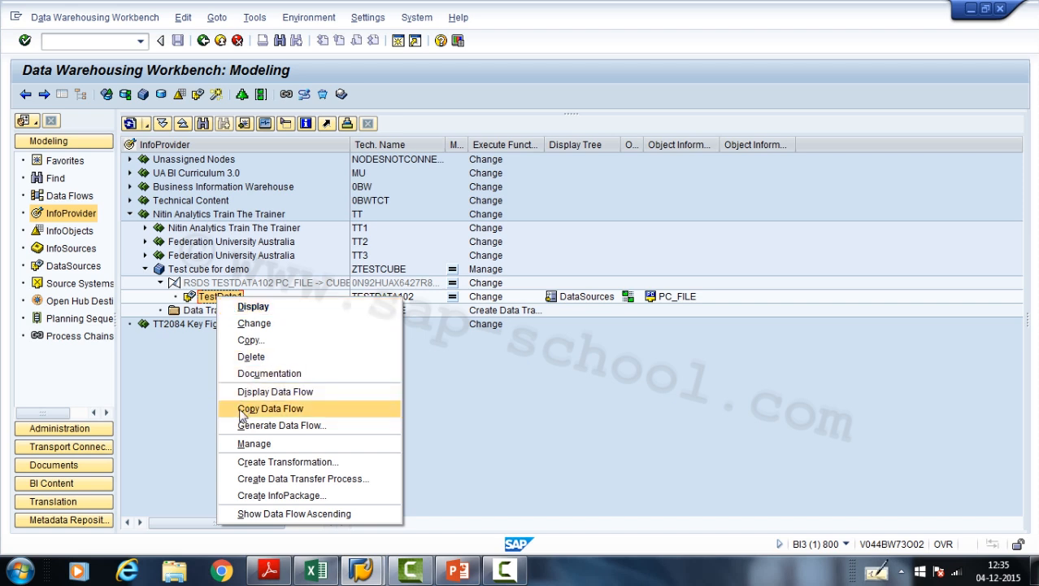
pyautogui.click(259, 495)
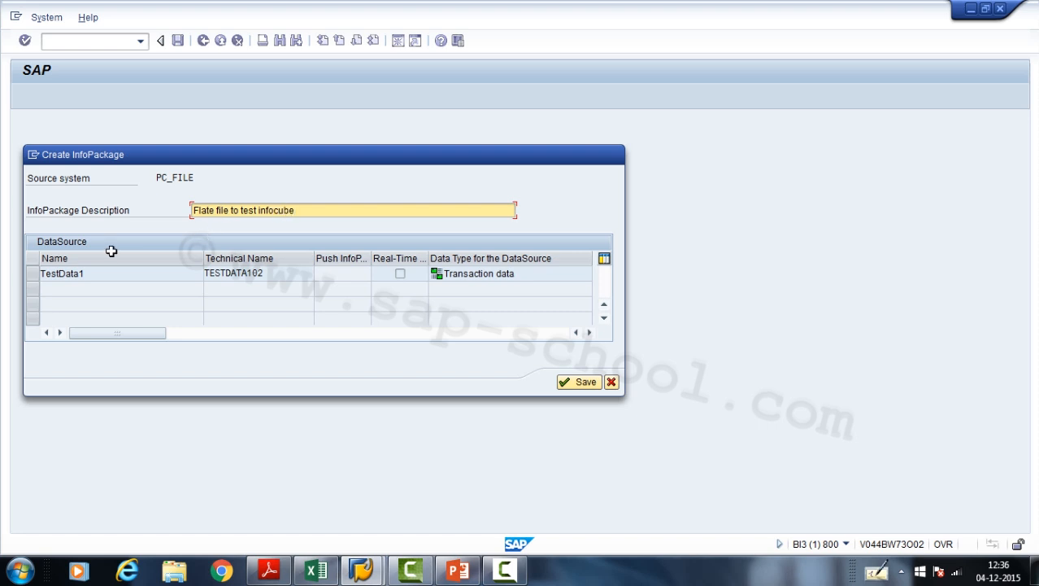
pyautogui.click(33, 277)
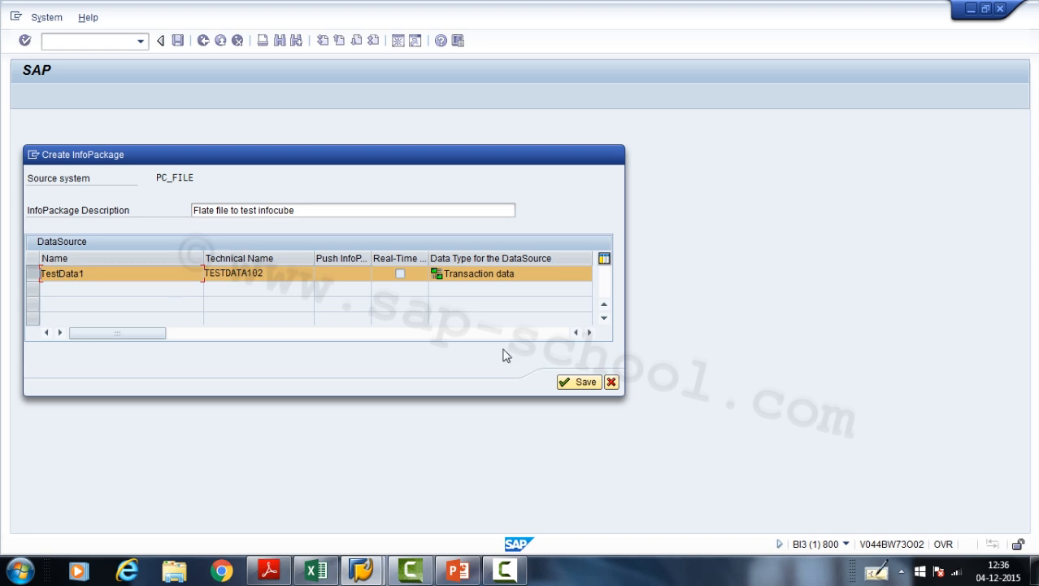
pyautogui.click(585, 385)
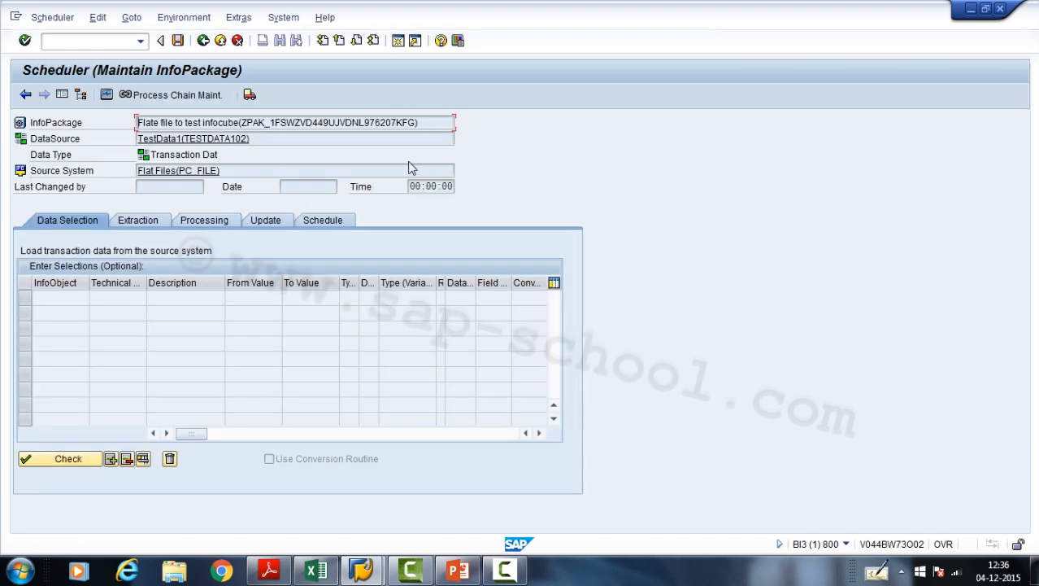
# - Review the InfoPackage's extraction, processing and update settings, start the data load immediately, and allow access to TestData1.csv
pyautogui.click(143, 224)
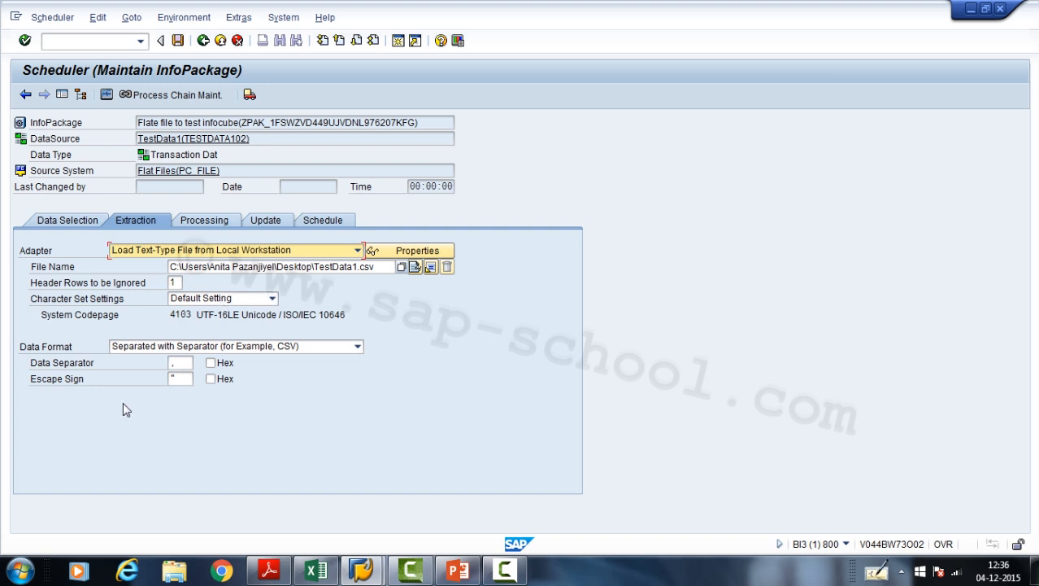
pyautogui.click(206, 225)
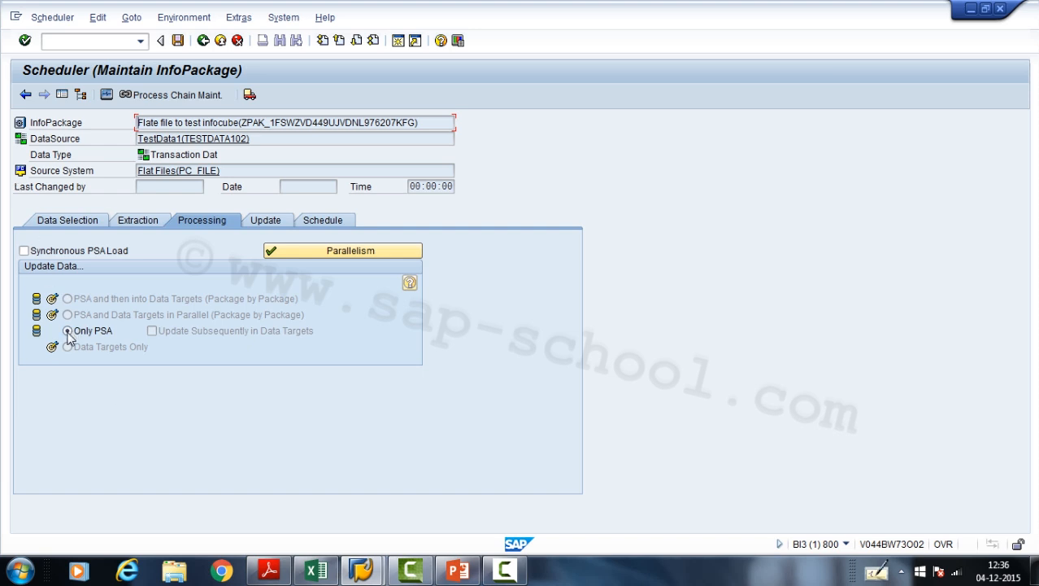
pyautogui.click(282, 225)
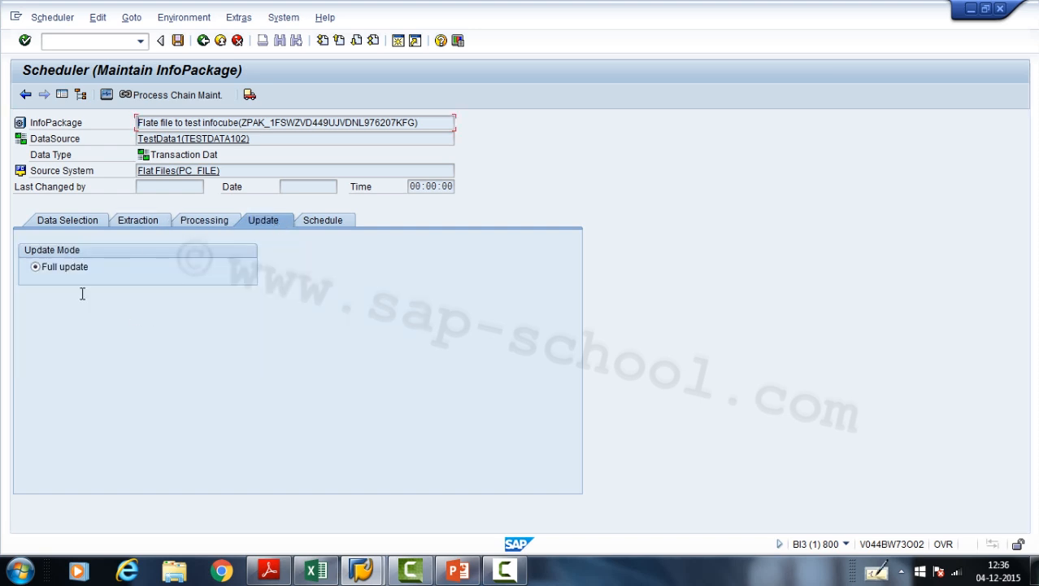
pyautogui.click(323, 225)
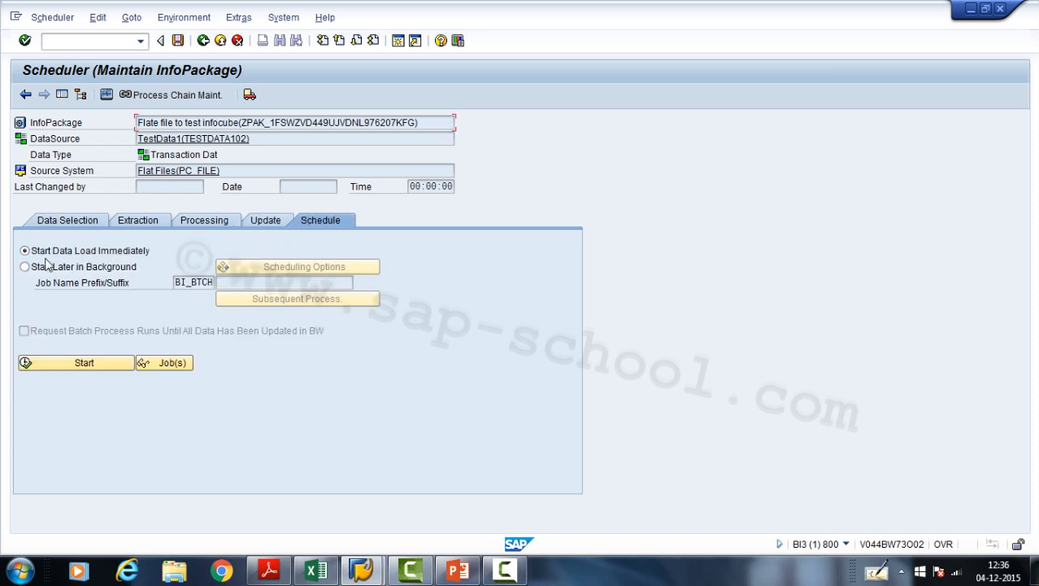
pyautogui.click(80, 366)
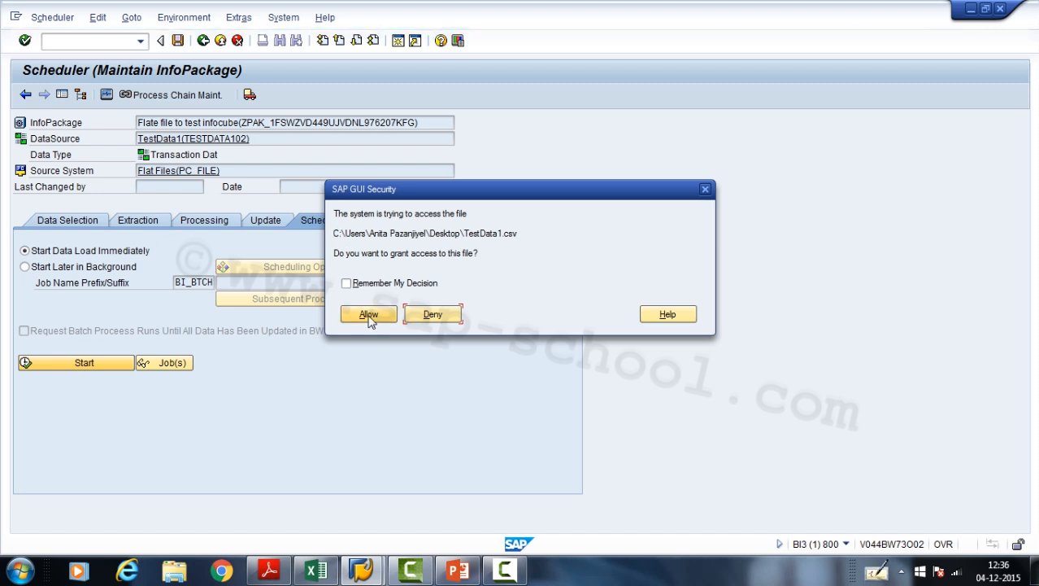
pyautogui.click(369, 316)
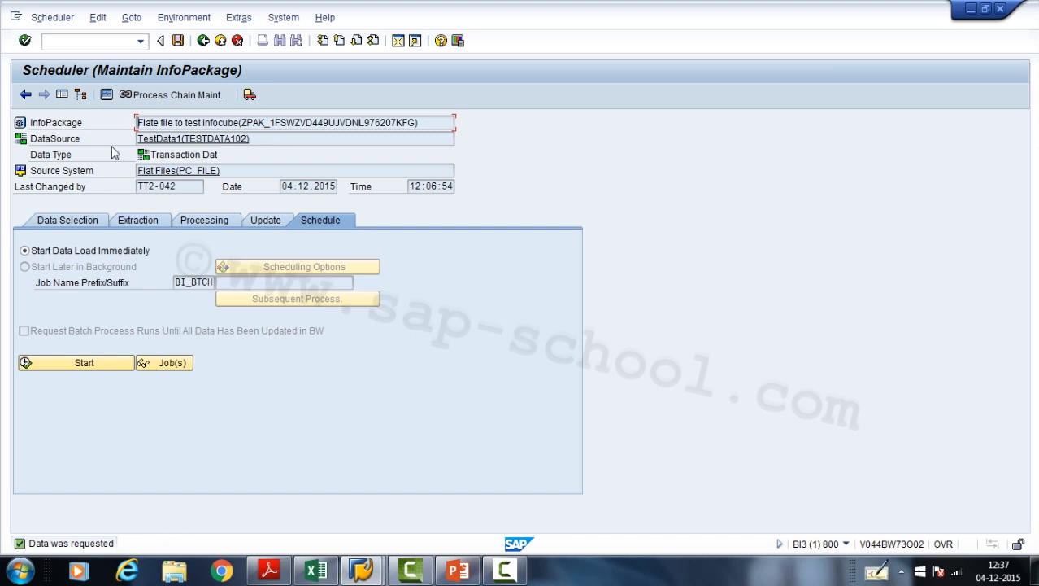
# - Check the load request's status in the InfoPackage monitor, close the blank Excel workbook, and return to the Scheduler
pyautogui.click(106, 96)
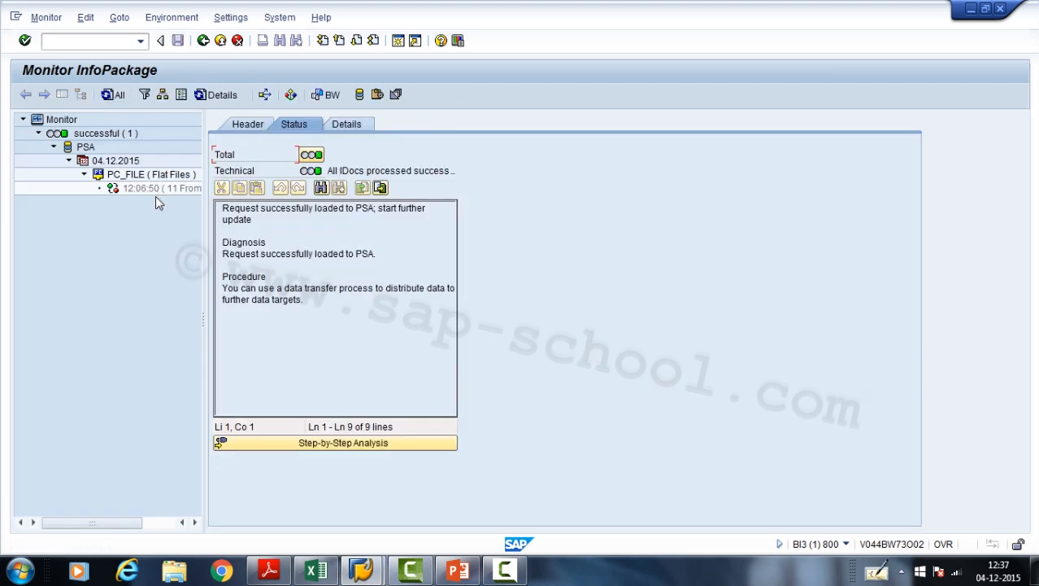
pyautogui.click(161, 189)
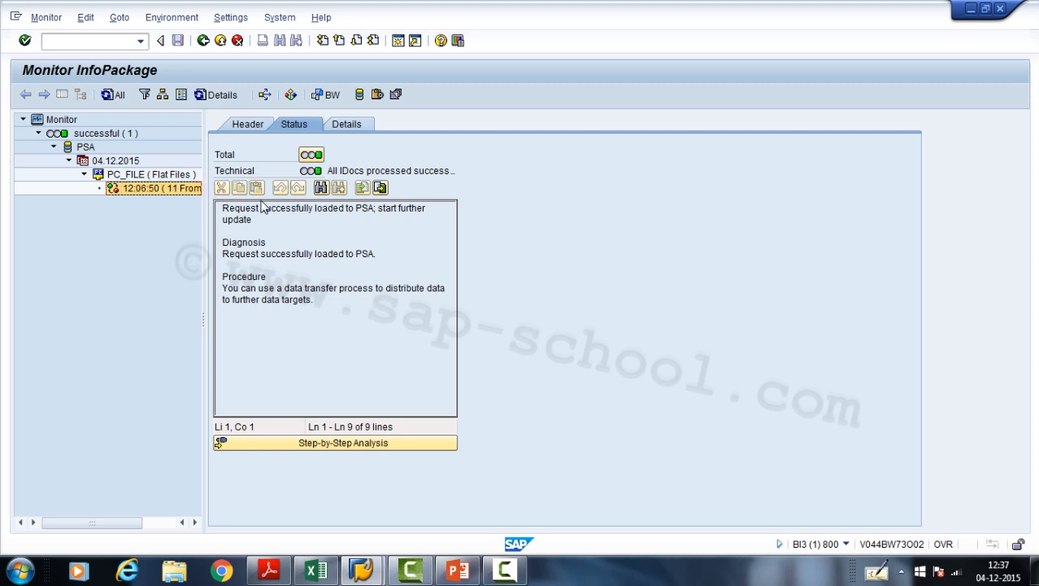
pyautogui.click(316, 571)
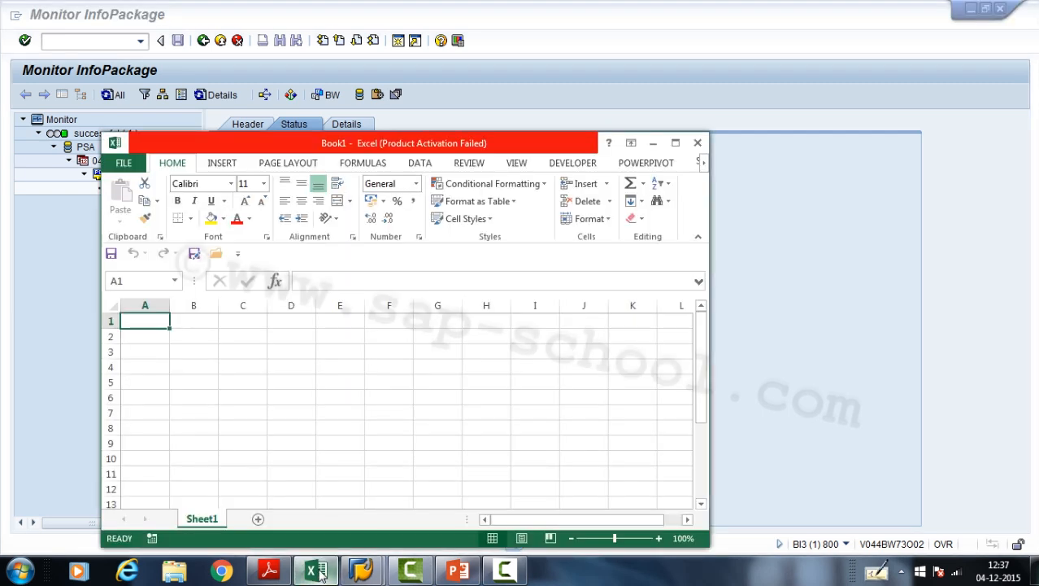
pyautogui.click(698, 144)
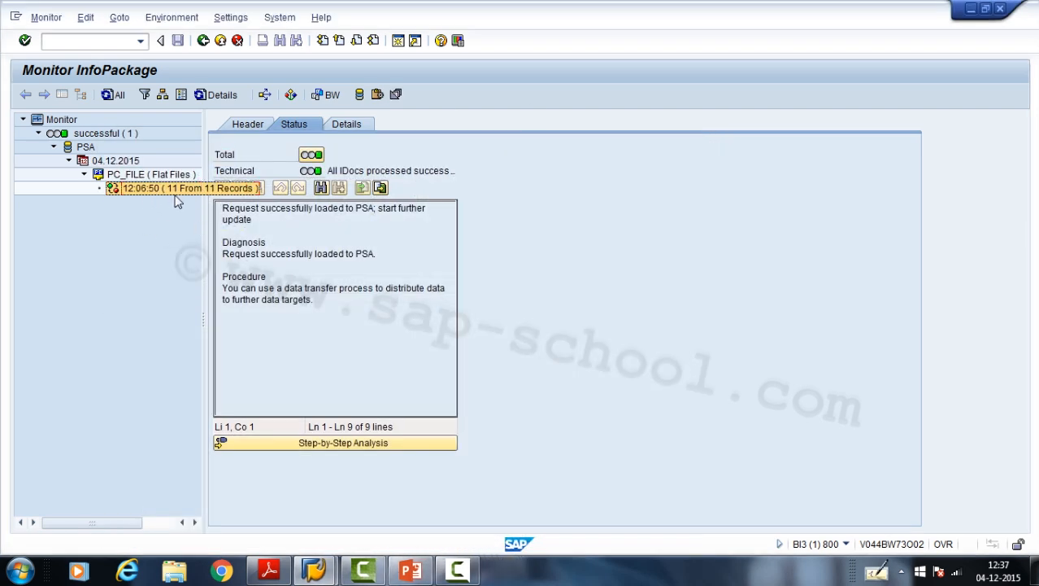
pyautogui.click(220, 40)
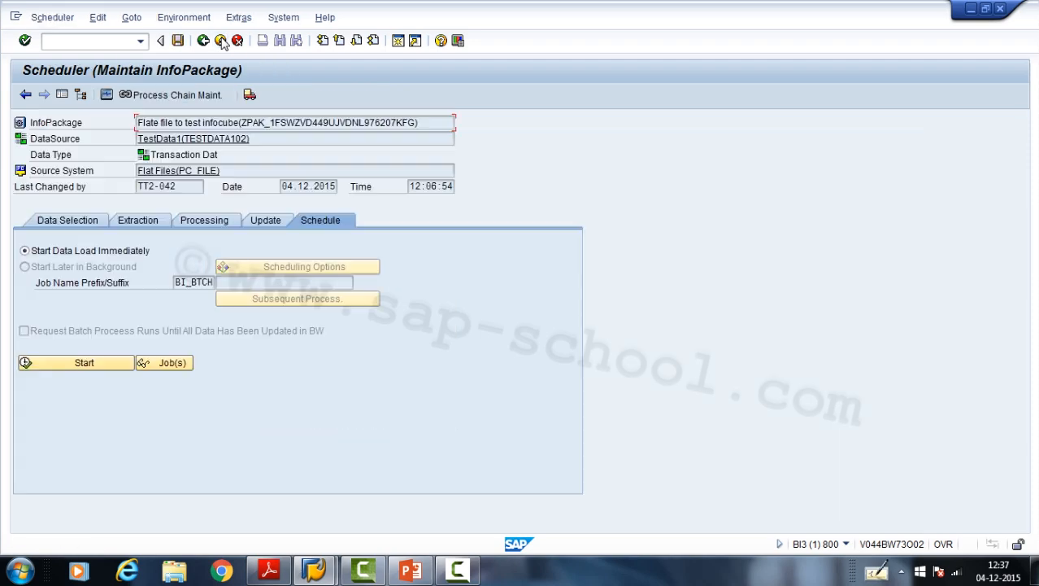
pyautogui.click(411, 570)
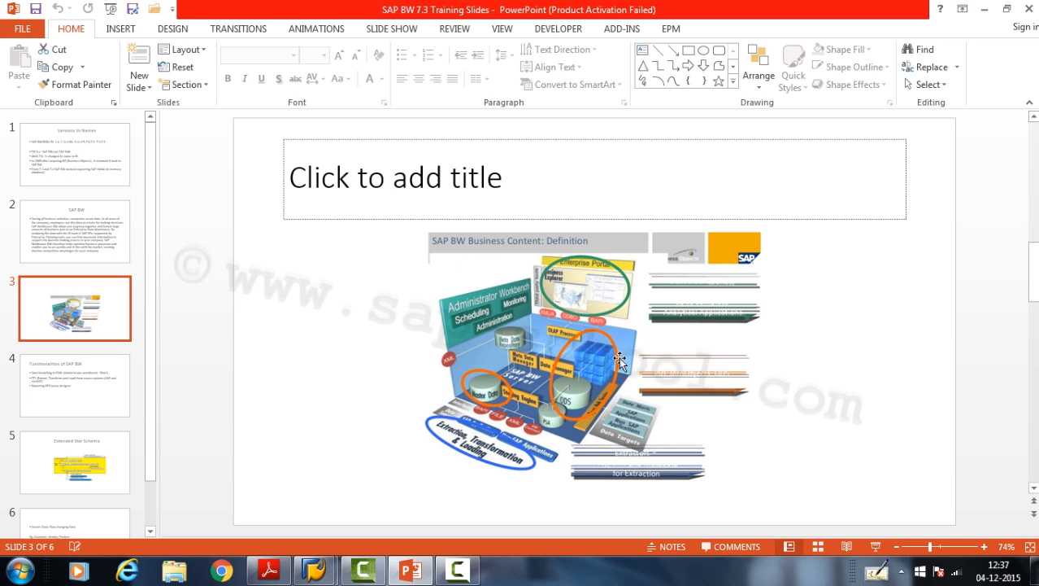
pyautogui.click(315, 570)
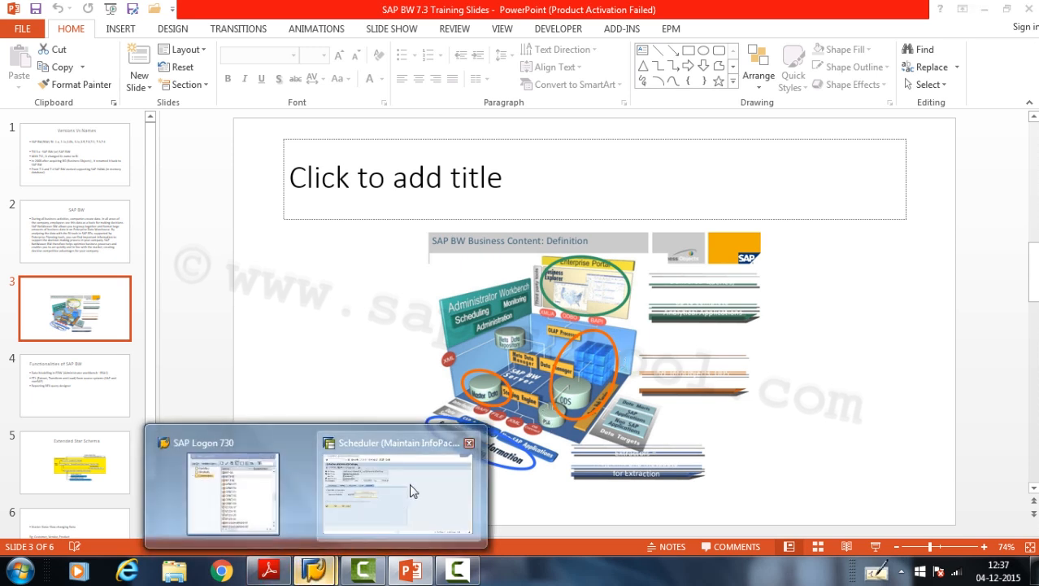
pyautogui.click(410, 490)
# - Leave the Scheduler, reopen the modeling workbench, and expand Test cube for demo down to the TestData1 DataSource and its InfoPackage
pyautogui.click(219, 42)
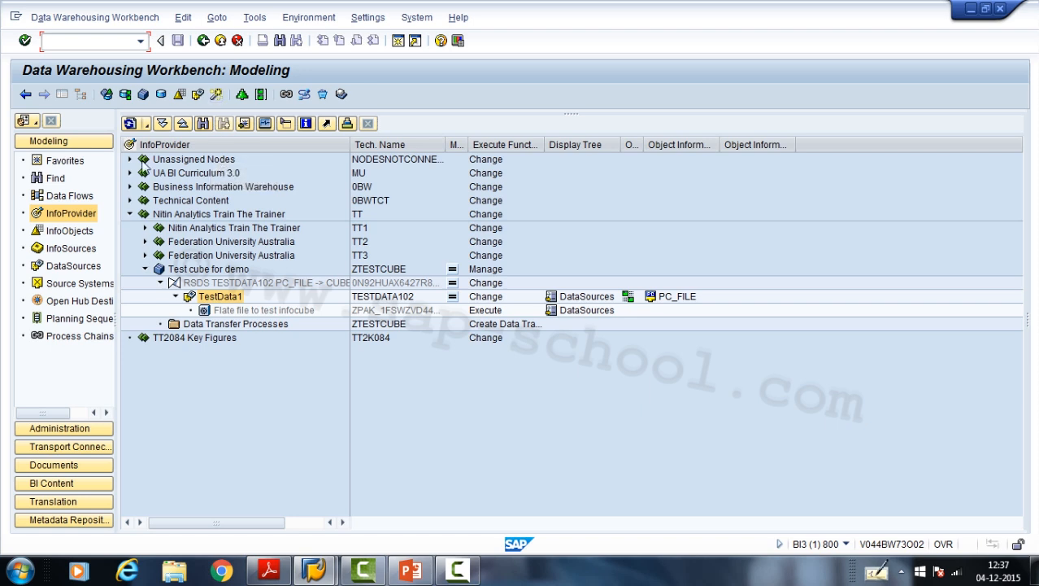
pyautogui.click(131, 123)
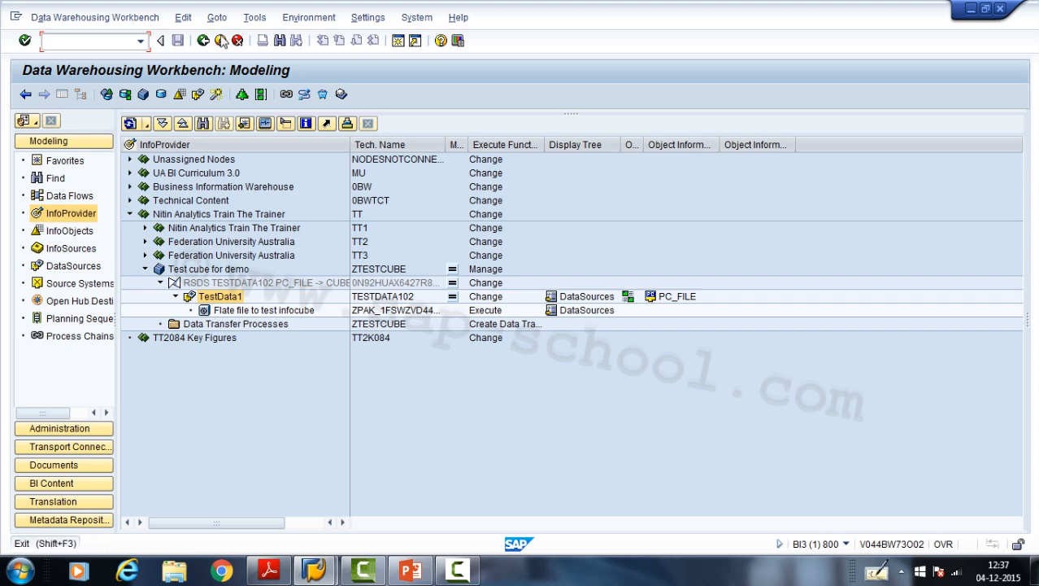
pyautogui.click(221, 42)
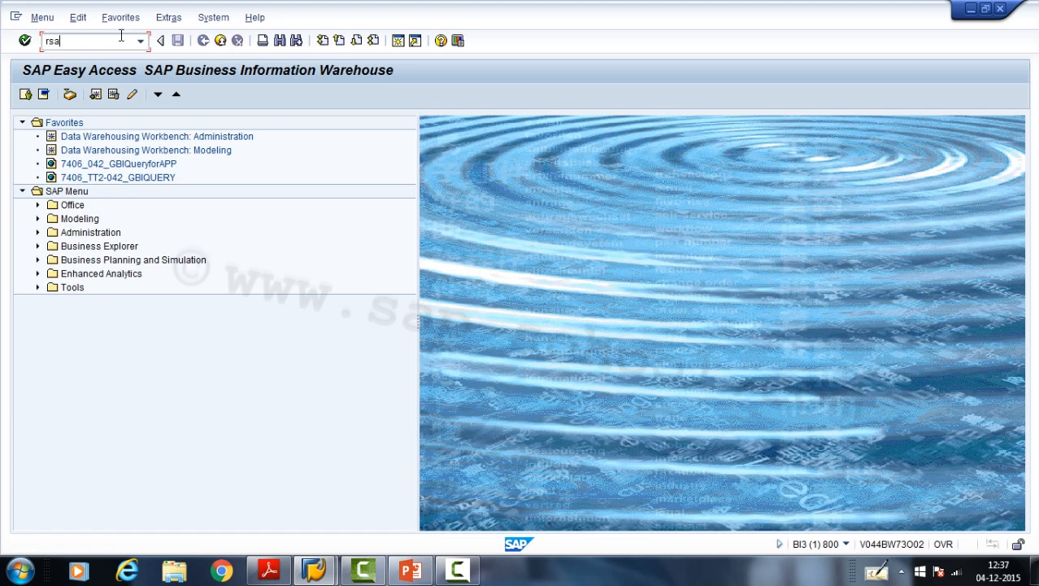
pyautogui.press('Return')
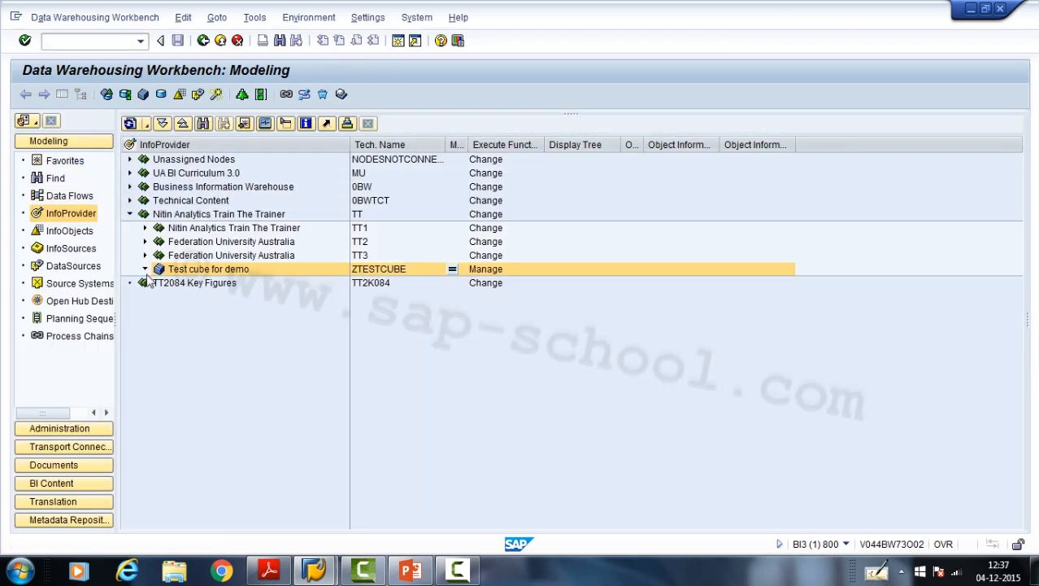
pyautogui.click(145, 271)
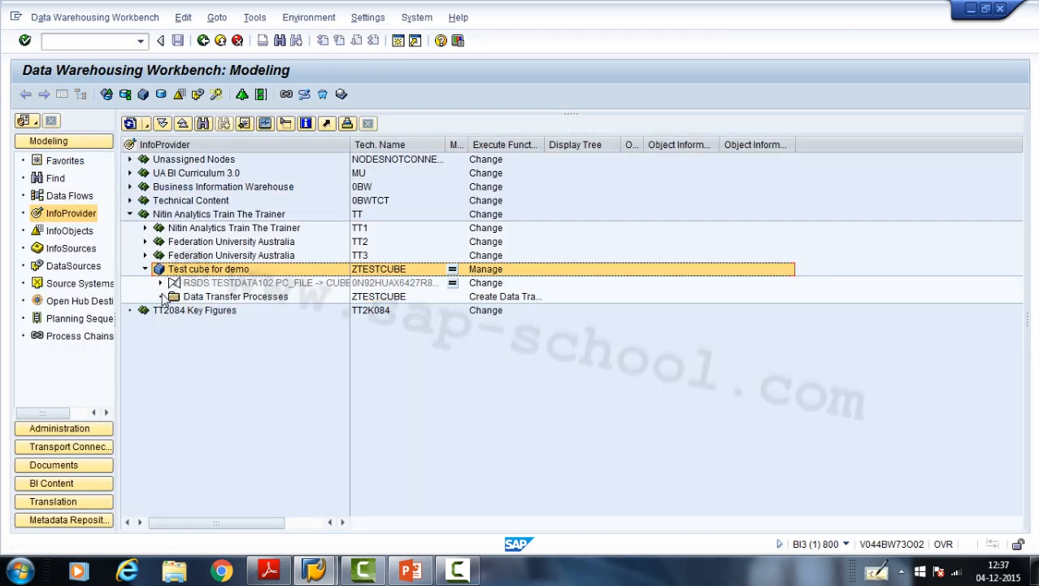
pyautogui.click(160, 282)
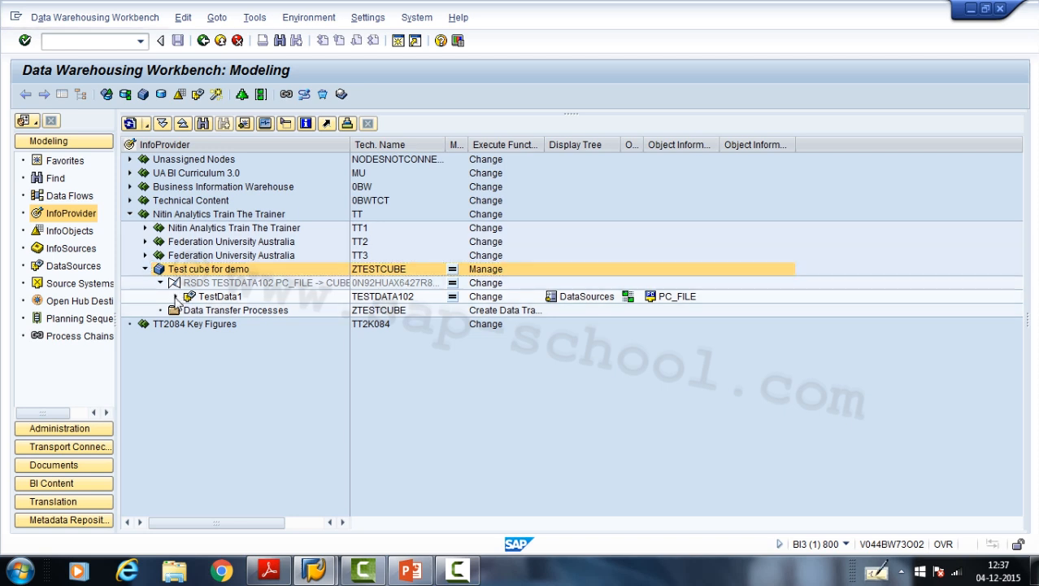
pyautogui.click(175, 296)
pyautogui.click(223, 311)
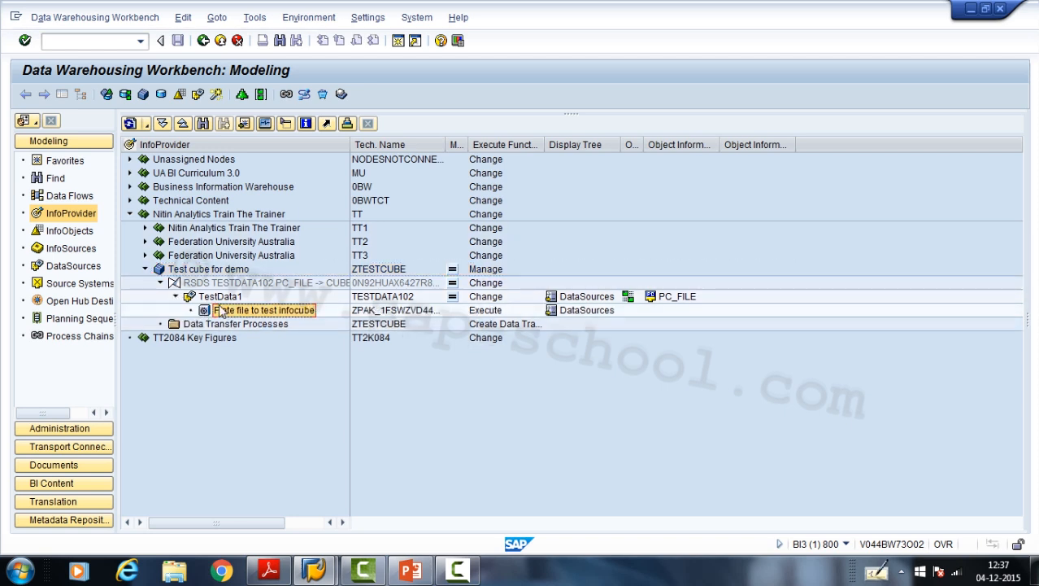
pyautogui.click(213, 298)
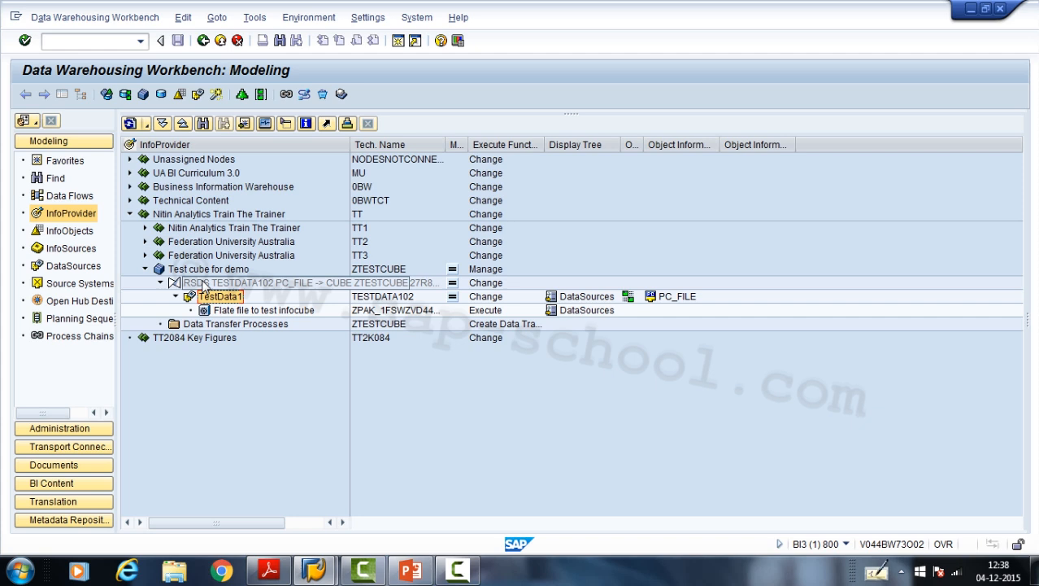
# - Open the test cube's transformation for editing and map BASEUNIT to BIQTY042 and CURRENCY to BIREV042
pyautogui.doubleClick(204, 283)
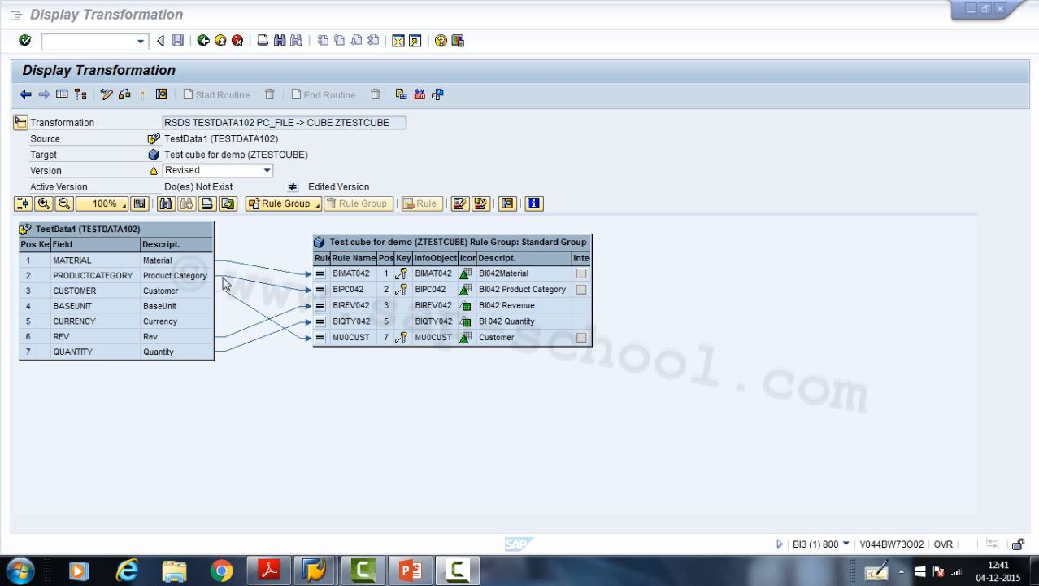
pyautogui.click(180, 306)
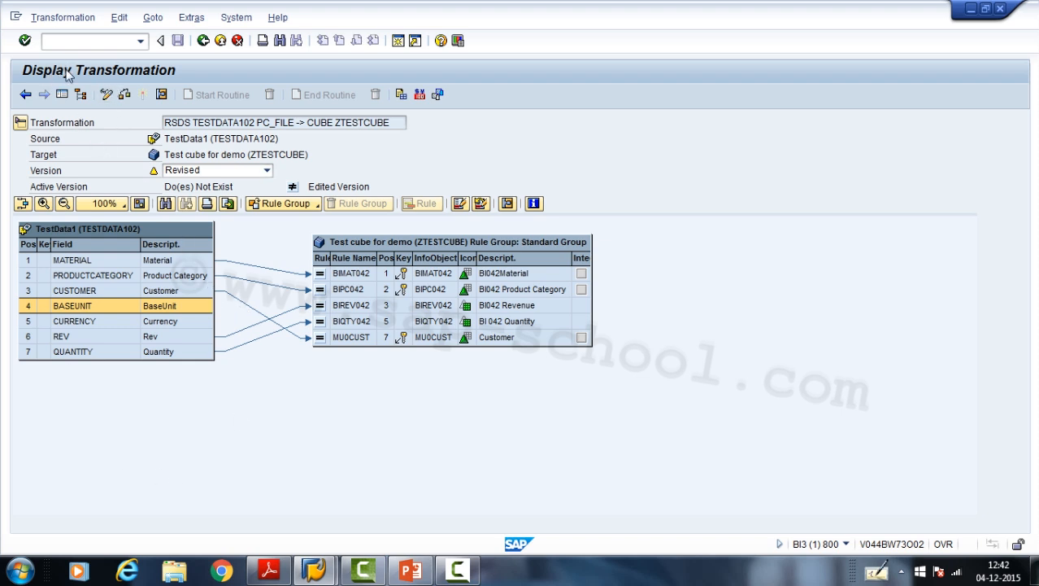
pyautogui.click(110, 98)
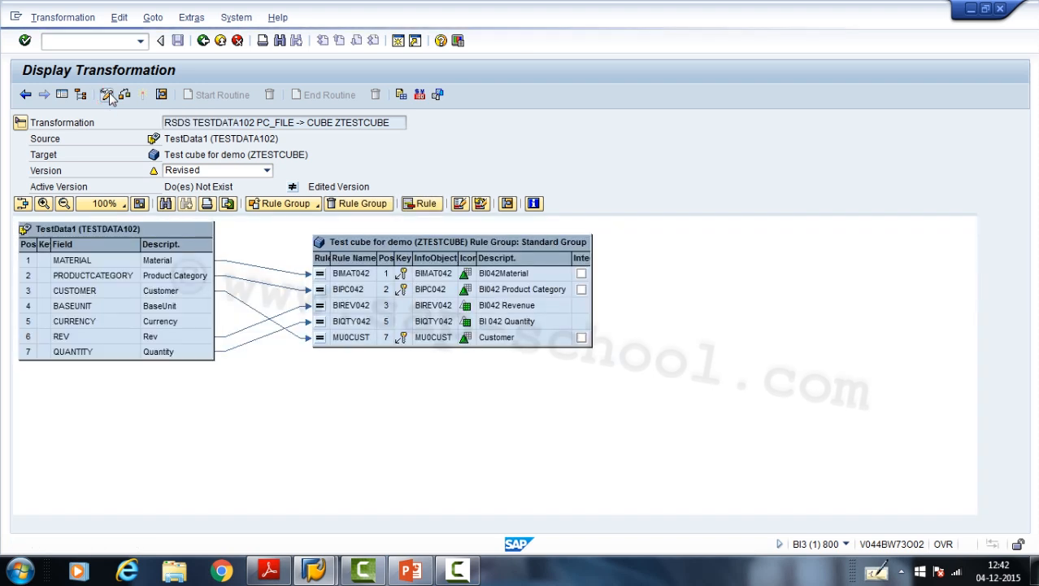
pyautogui.click(195, 324)
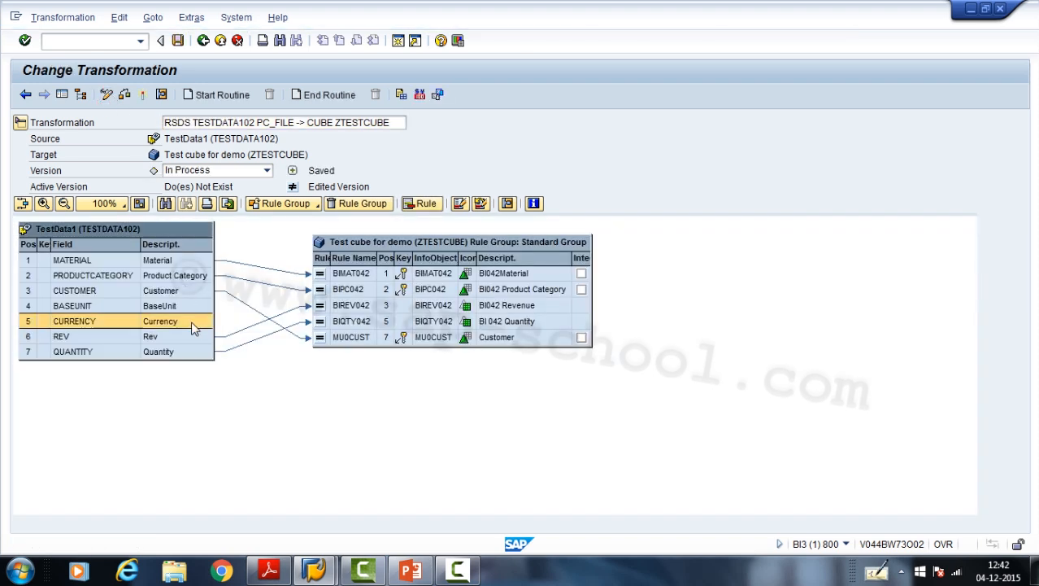
pyautogui.click(196, 309)
pyautogui.moveTo(211, 313); pyautogui.dragTo(319, 321)
pyautogui.moveTo(191, 325); pyautogui.dragTo(319, 291)
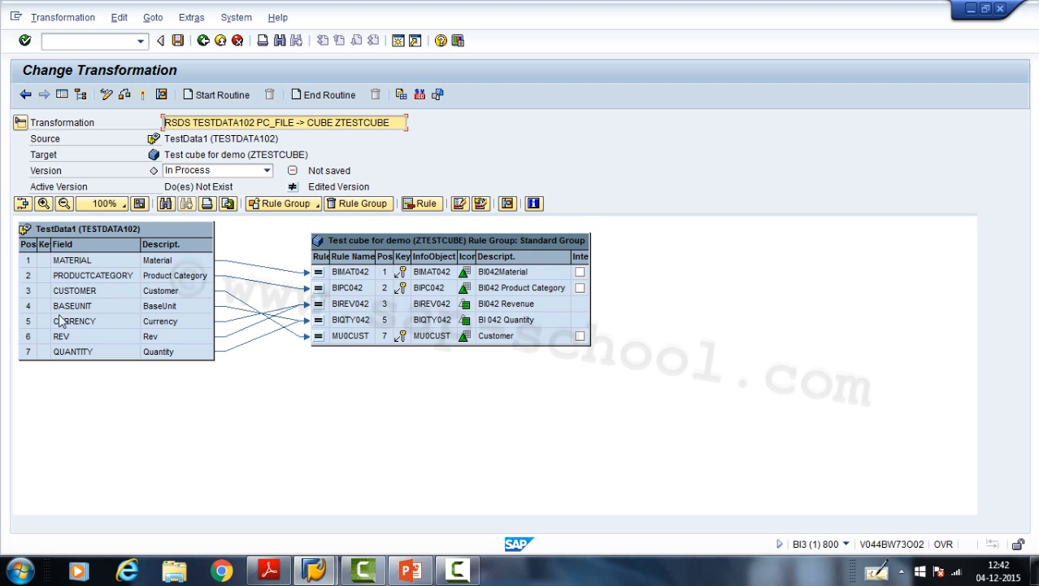
# - Activate the test cube's transformation, close the message log, and return to the InfoProvider tree
pyautogui.click(144, 96)
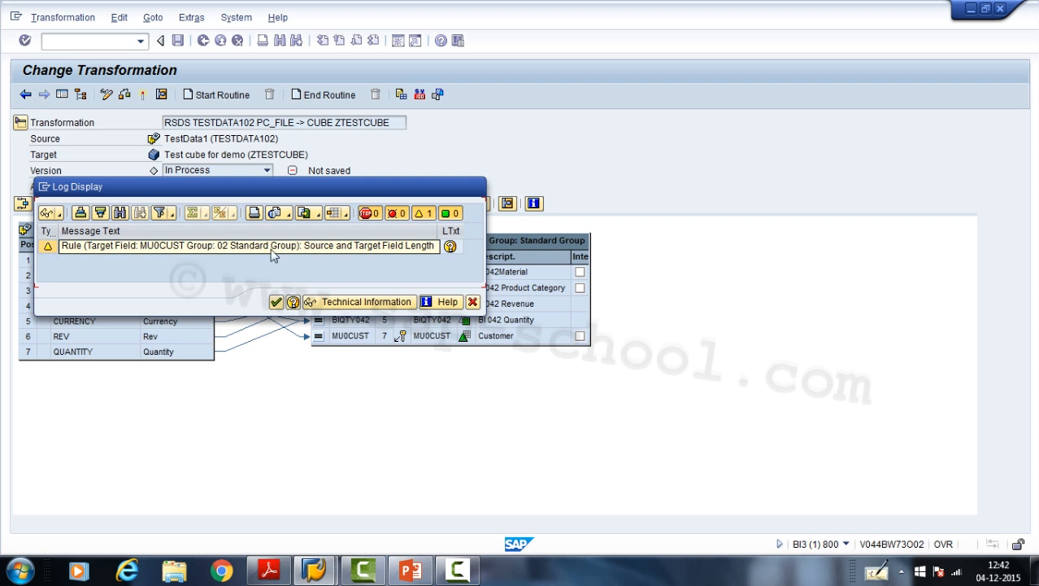
pyautogui.click(277, 303)
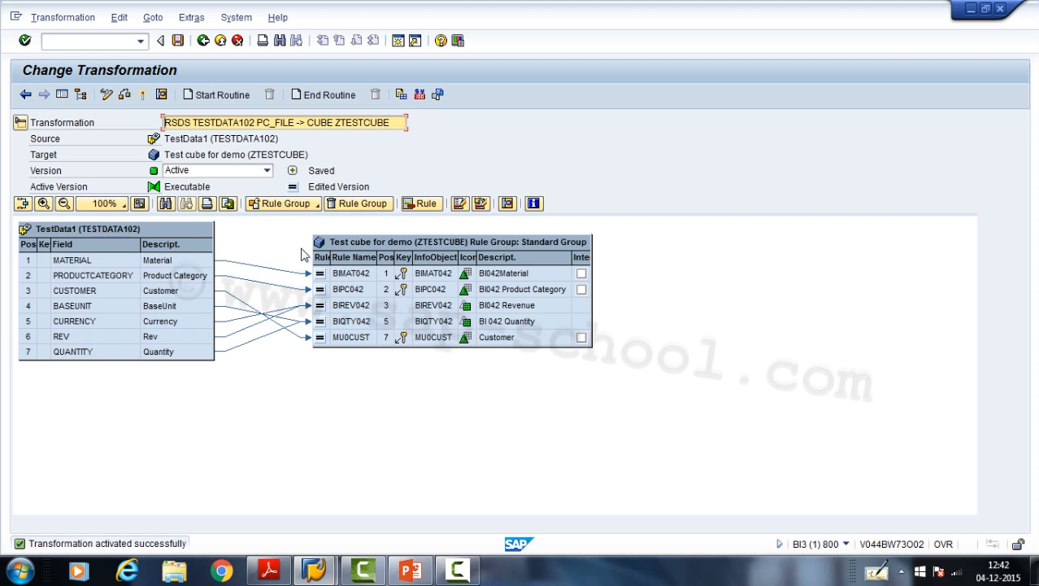
pyautogui.click(204, 41)
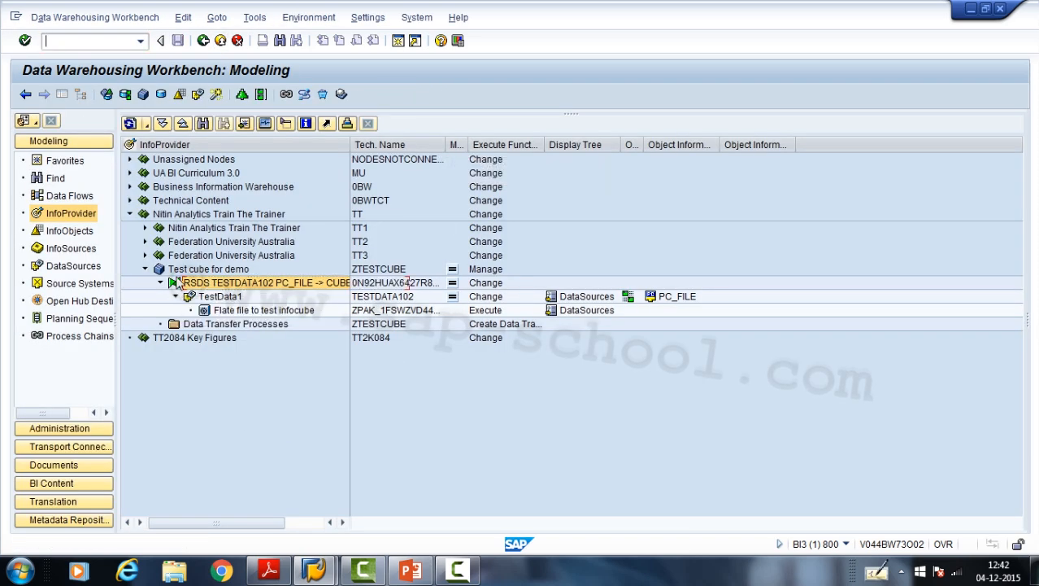
# - Begin creating a data transfer process for the test cube from its Data Transfer Processes folder
pyautogui.click(224, 314)
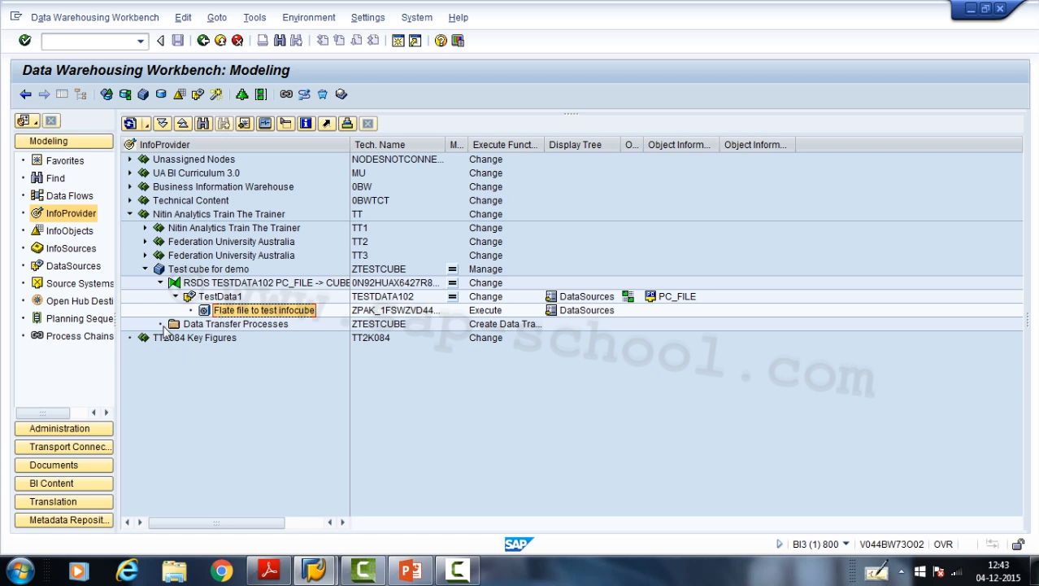
pyautogui.click(193, 326)
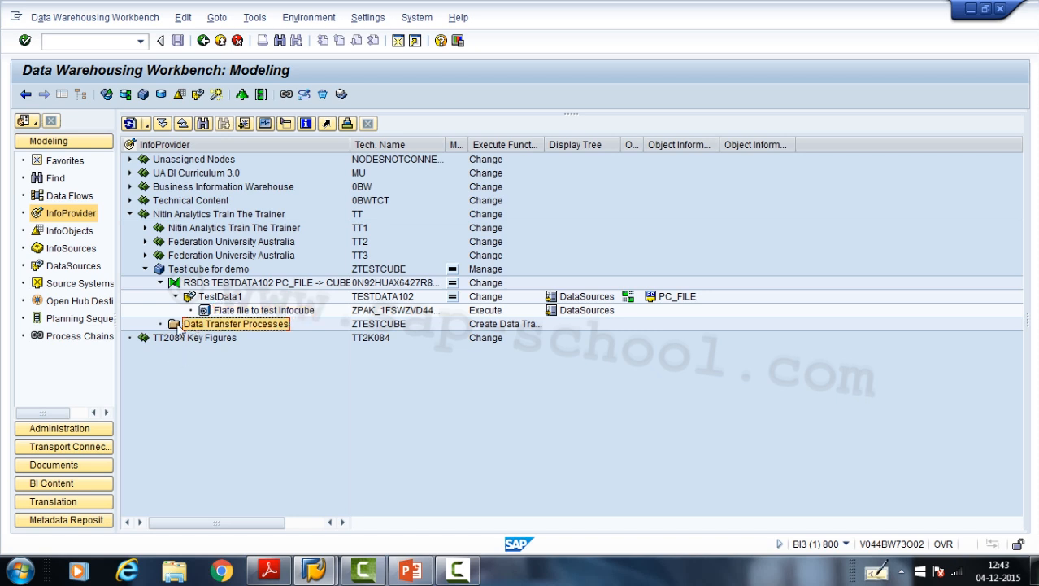
pyautogui.rightClick(229, 327)
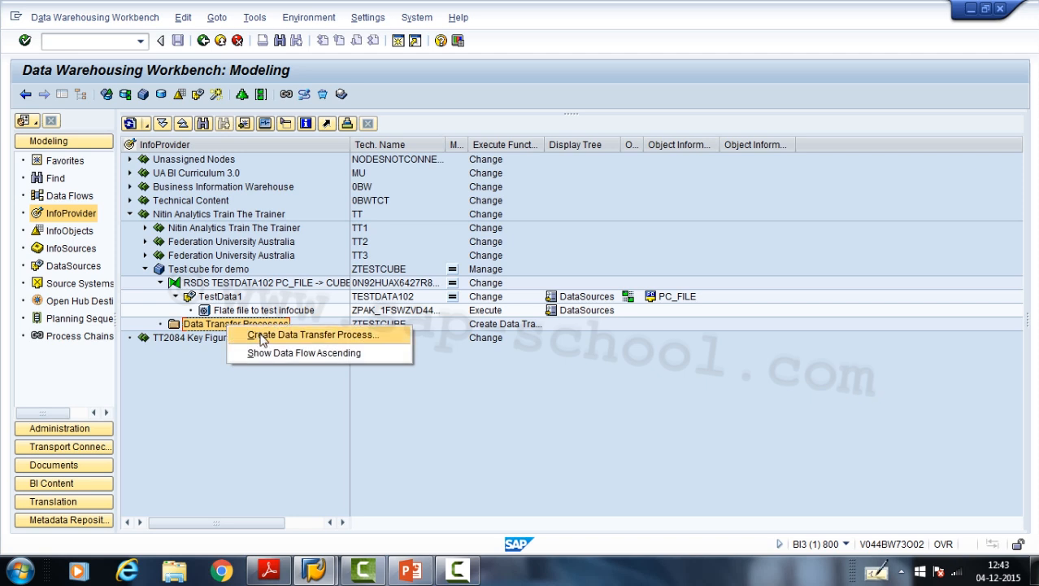
pyautogui.click(262, 335)
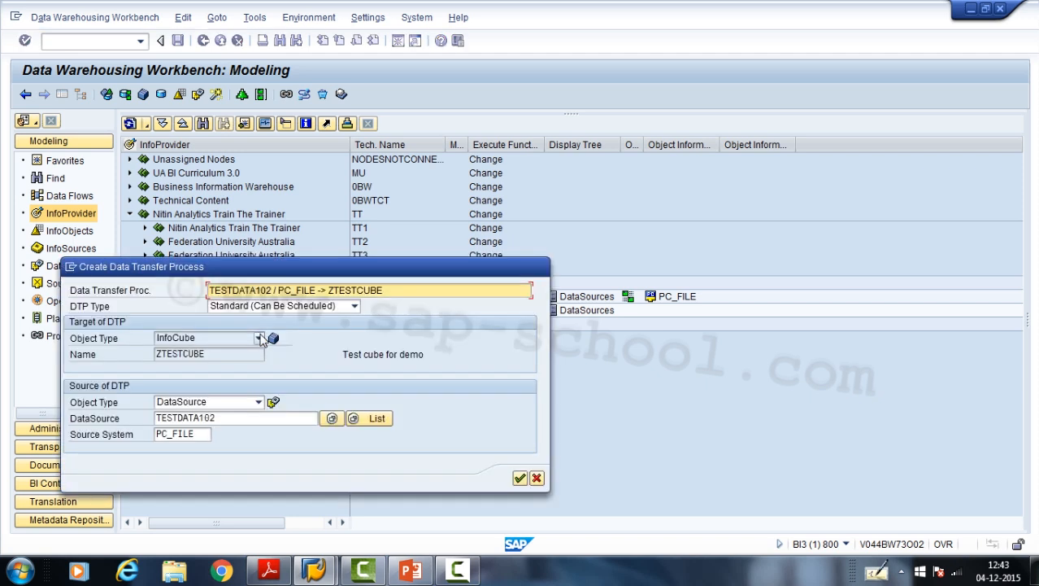
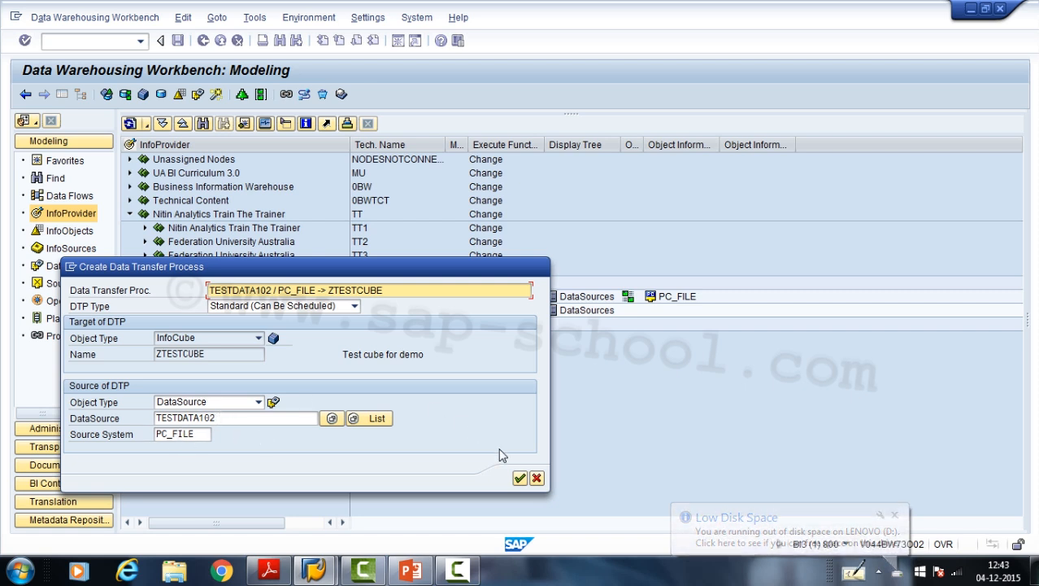
# - Create the data transfer process from DataSource TESTDATA102 to ZTESTCUBE with the extraction mode set to Full
pyautogui.click(519, 479)
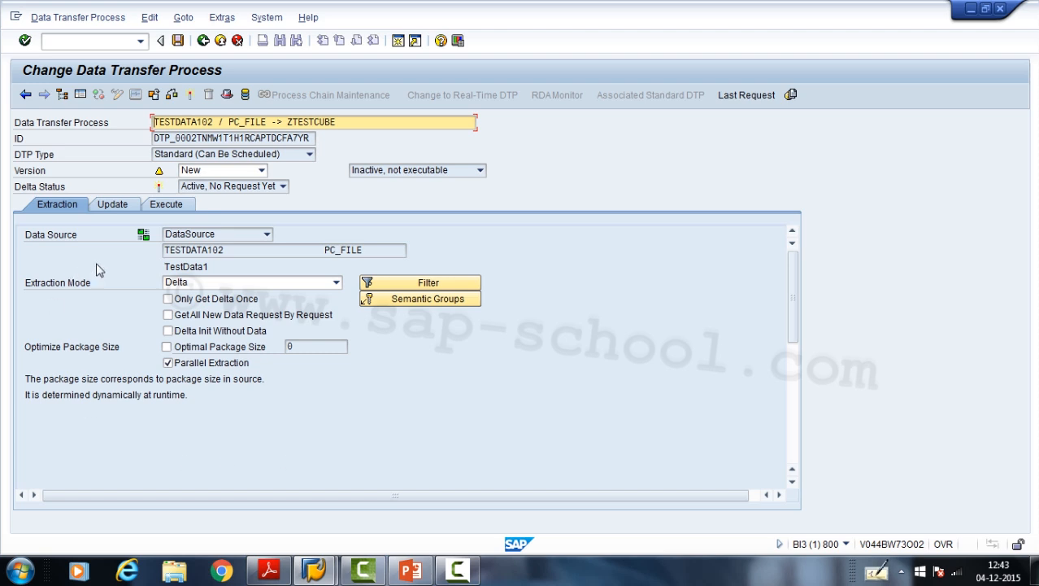
pyautogui.click(197, 286)
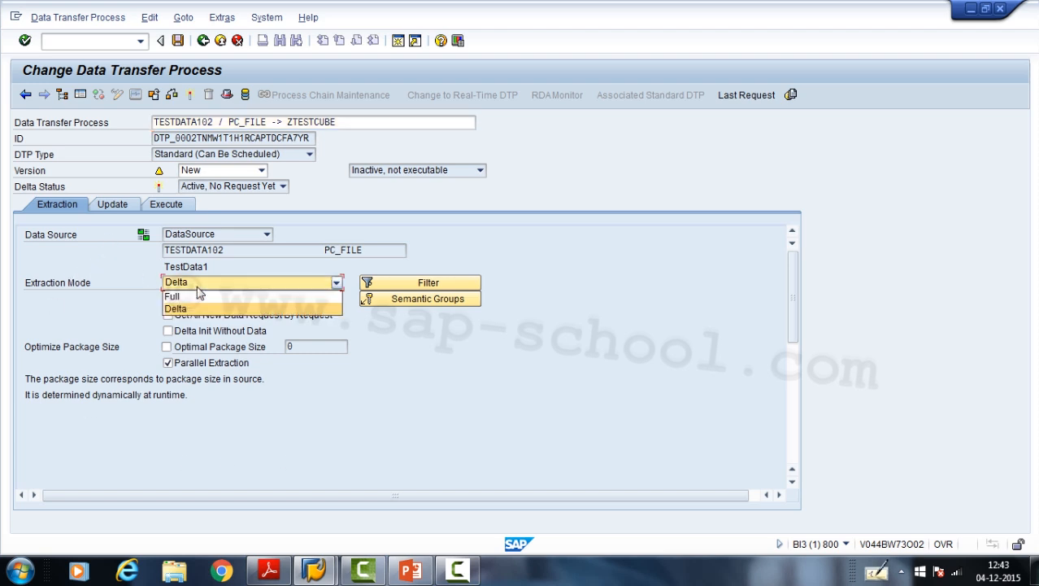
pyautogui.click(198, 297)
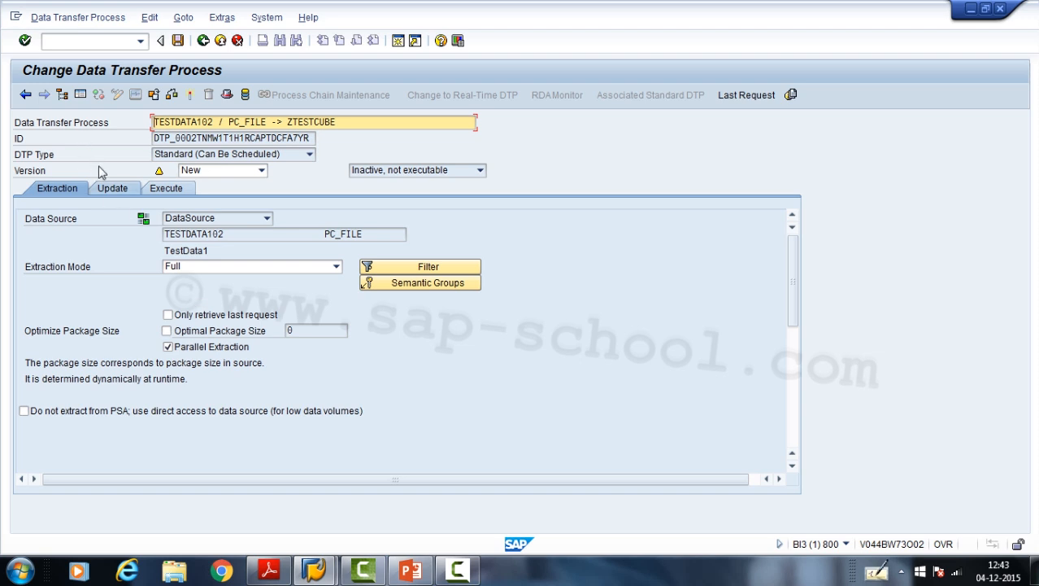
# - Review the data transfer process's update and execution settings and activate it
pyautogui.click(110, 189)
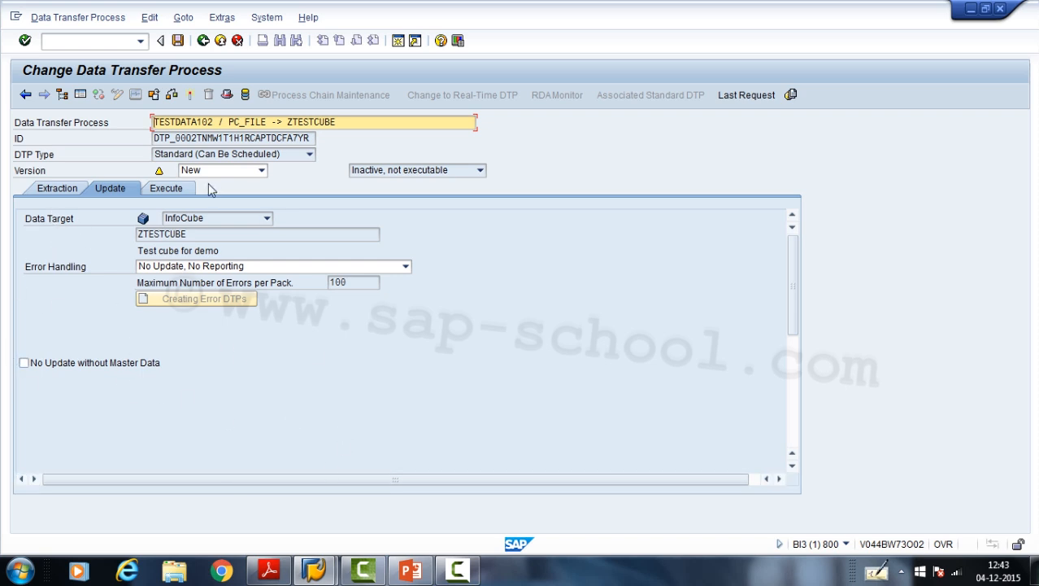
pyautogui.click(174, 188)
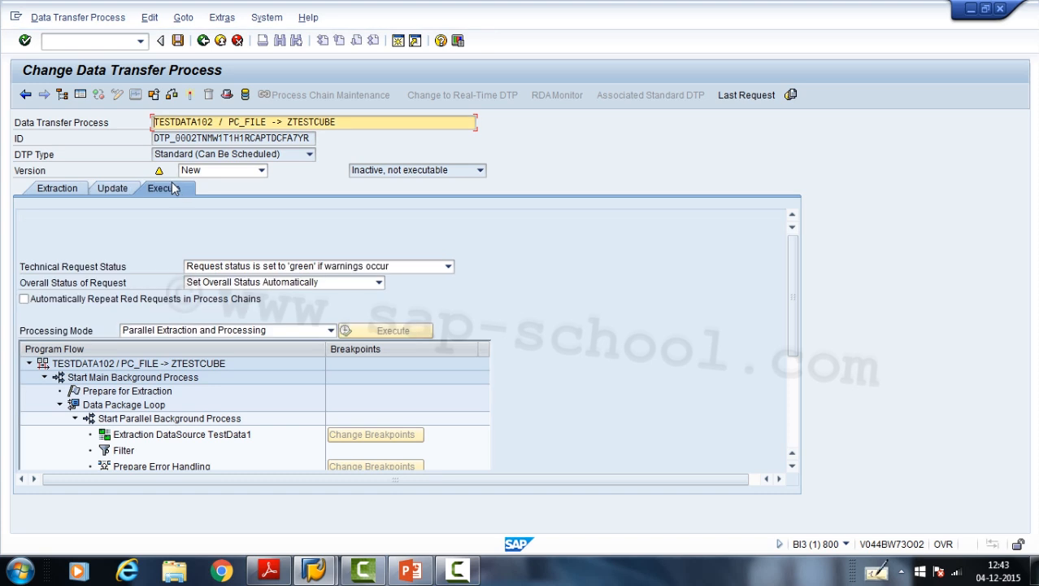
pyautogui.click(191, 95)
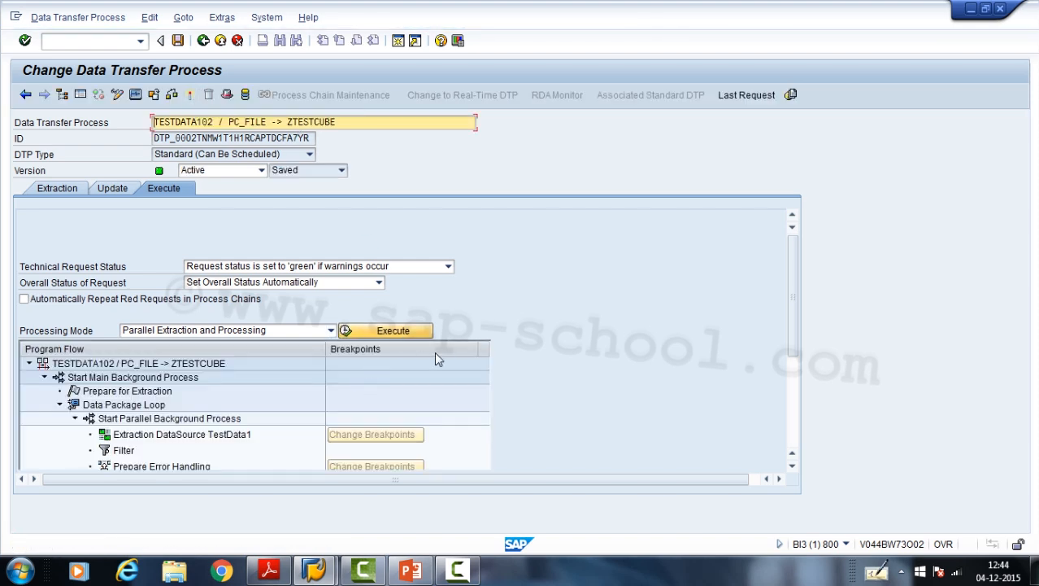
# - Execute the data transfer process in the background, check its request in the monitor, and exit
pyautogui.click(382, 330)
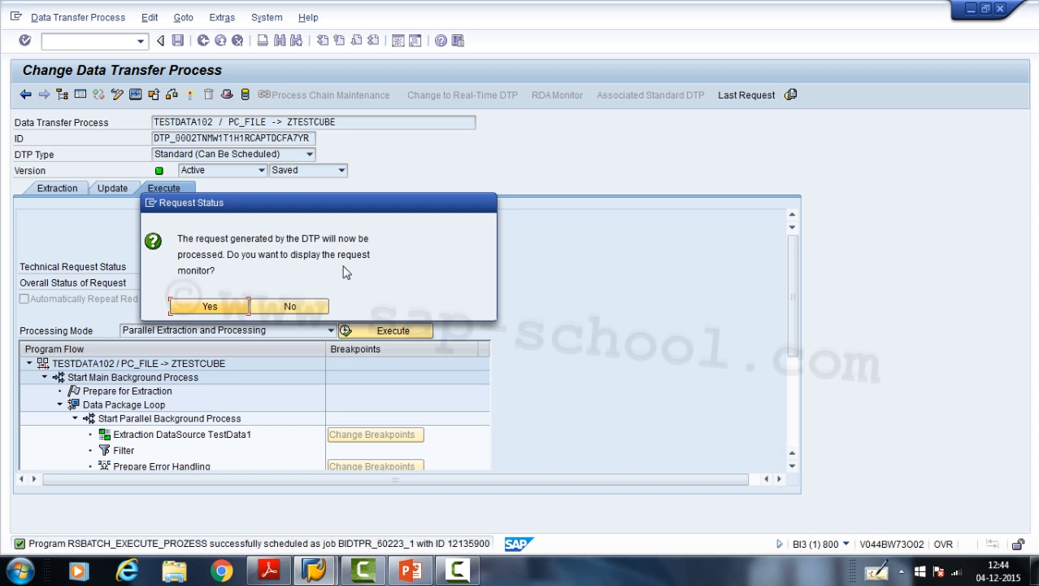
pyautogui.click(210, 307)
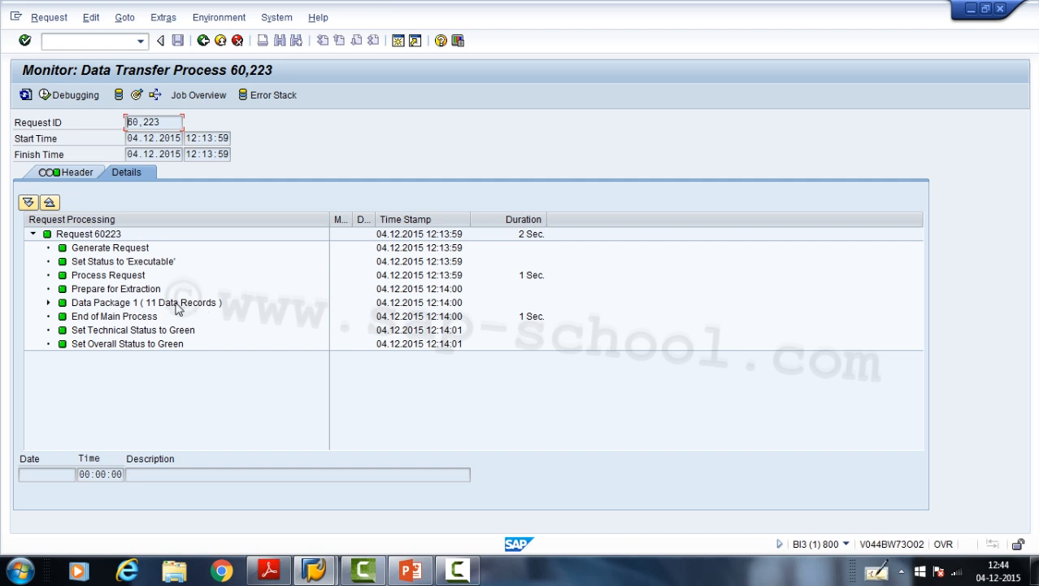
pyautogui.click(220, 41)
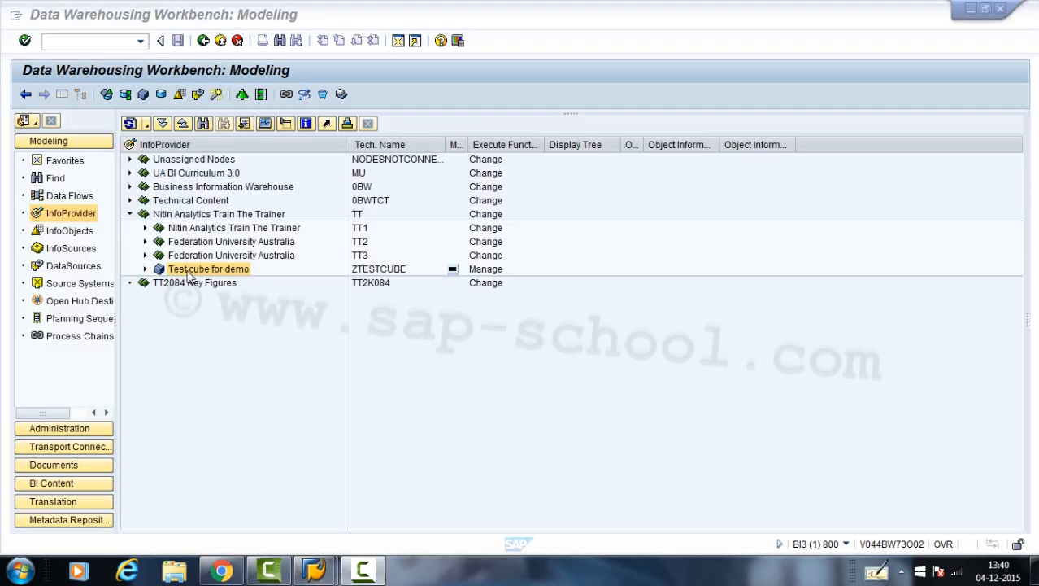
# - Display the data of Test cube for demo with all characteristics selected for output and review the loaded records
pyautogui.rightClick(187, 277)
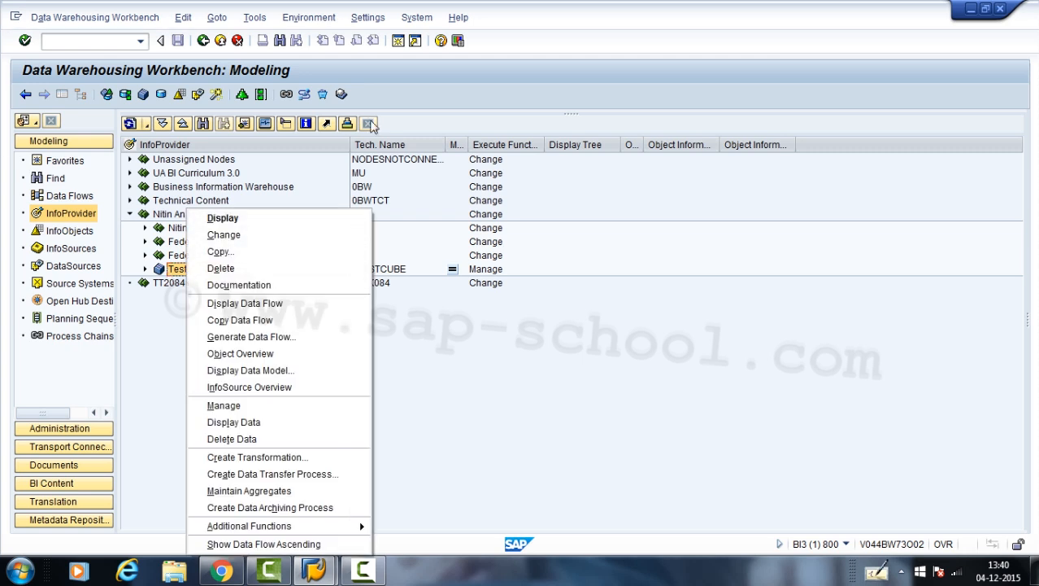
pyautogui.click(244, 422)
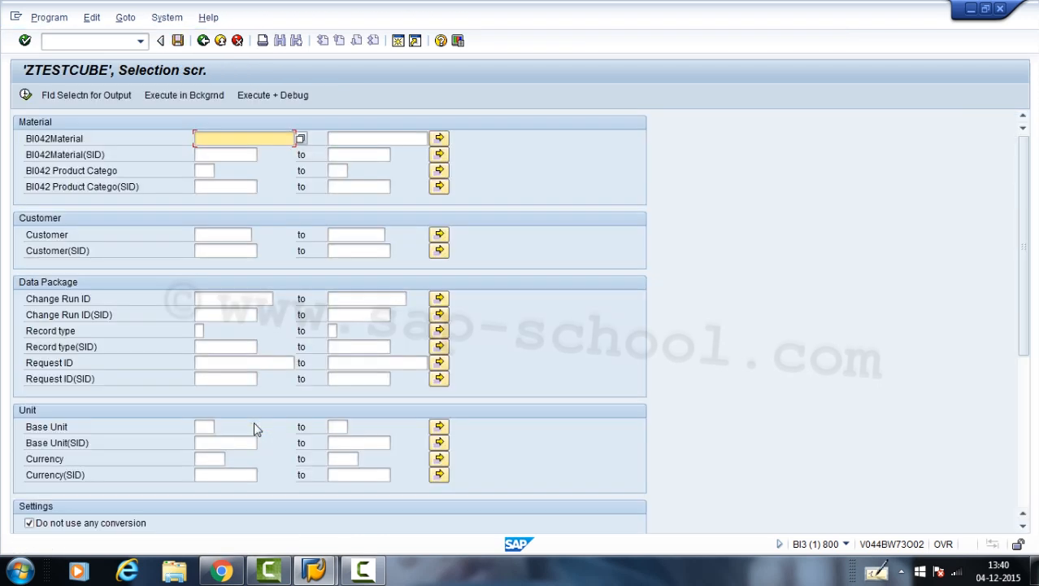
pyautogui.click(114, 98)
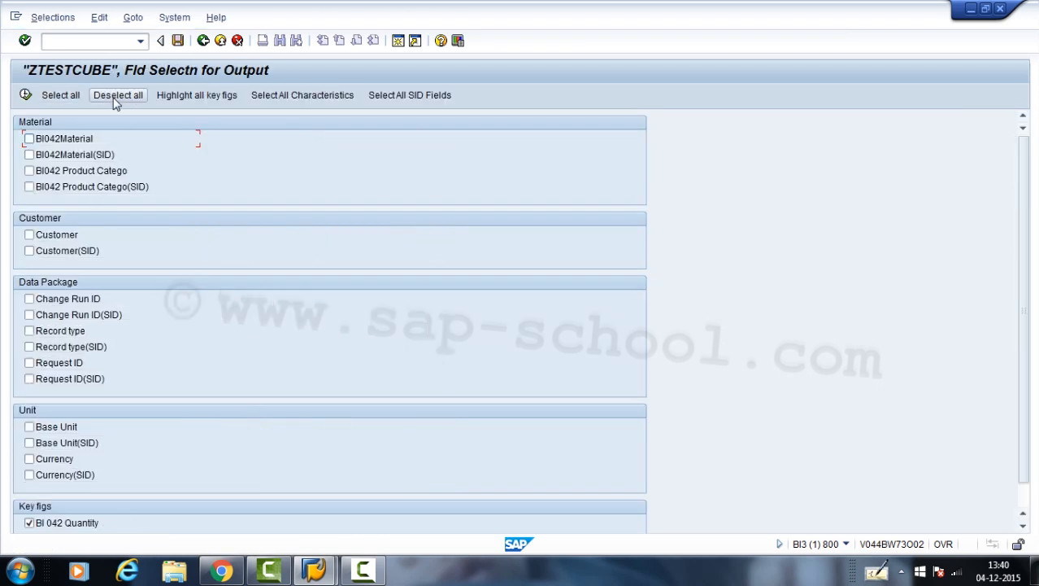
pyautogui.click(280, 99)
pyautogui.click(26, 95)
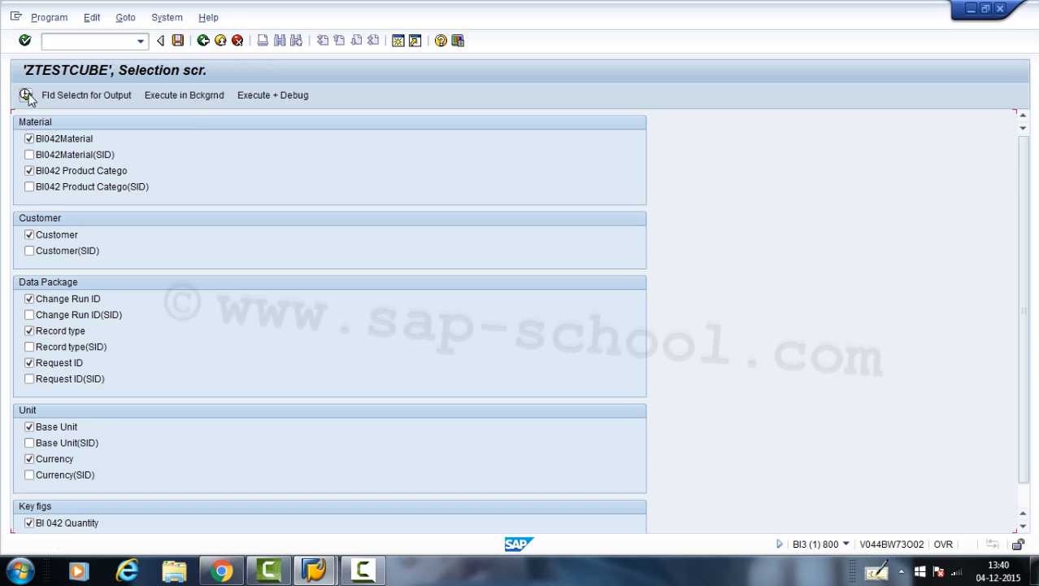
pyautogui.click(26, 96)
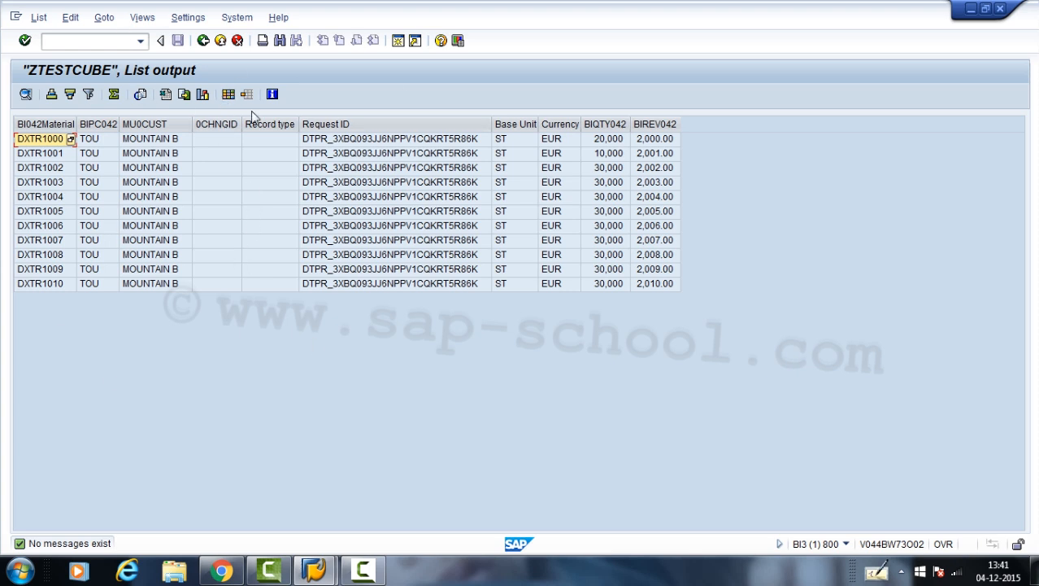
pyautogui.click(220, 41)
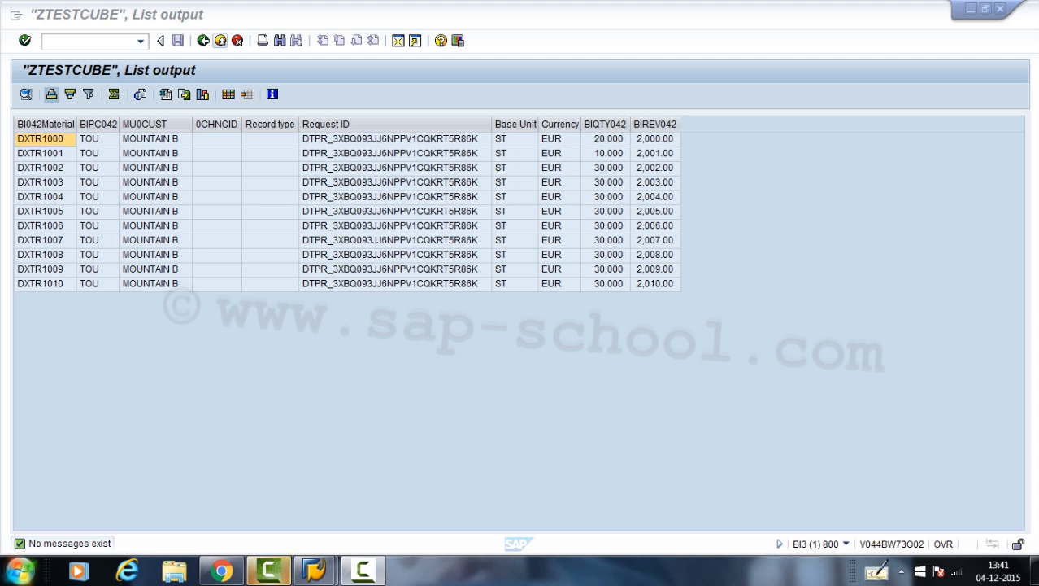
# - Launch the Business Explorer Query Designer and log on to BI3 by entering the account password
pyautogui.click(18, 572)
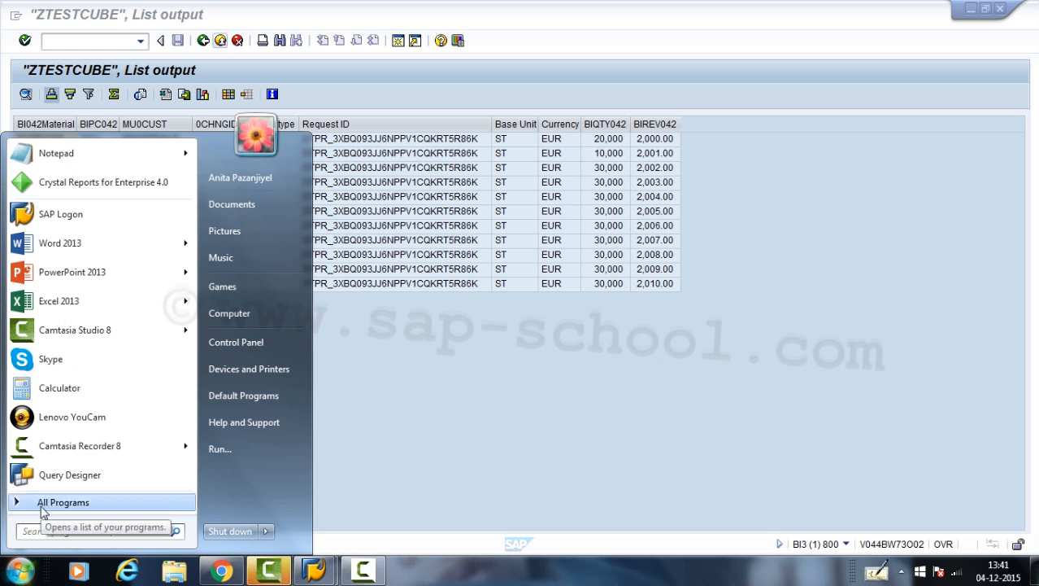
pyautogui.click(43, 509)
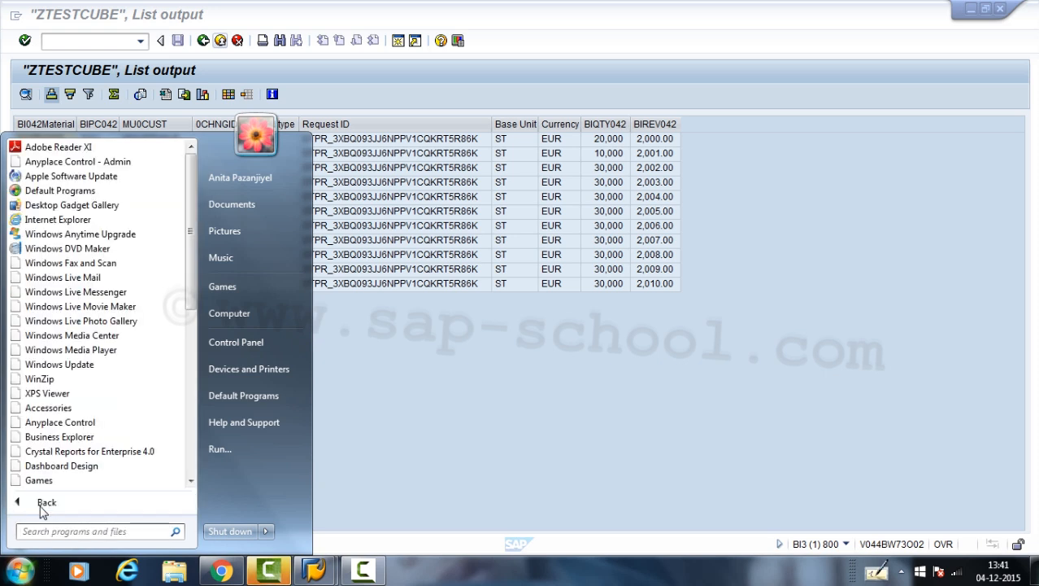
pyautogui.click(76, 438)
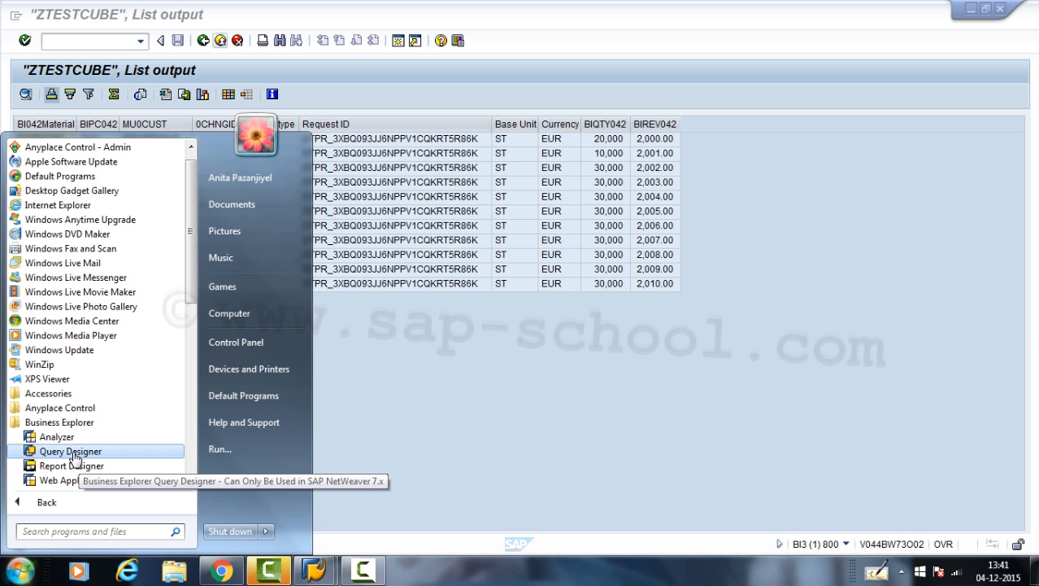
pyautogui.click(71, 451)
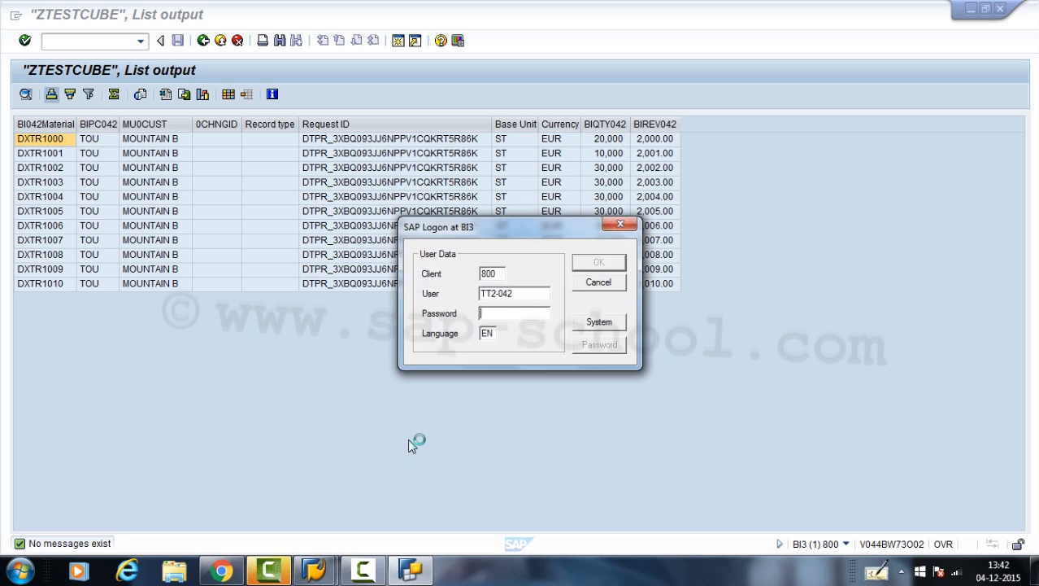
pyautogui.write('******')
pyautogui.press('Return')
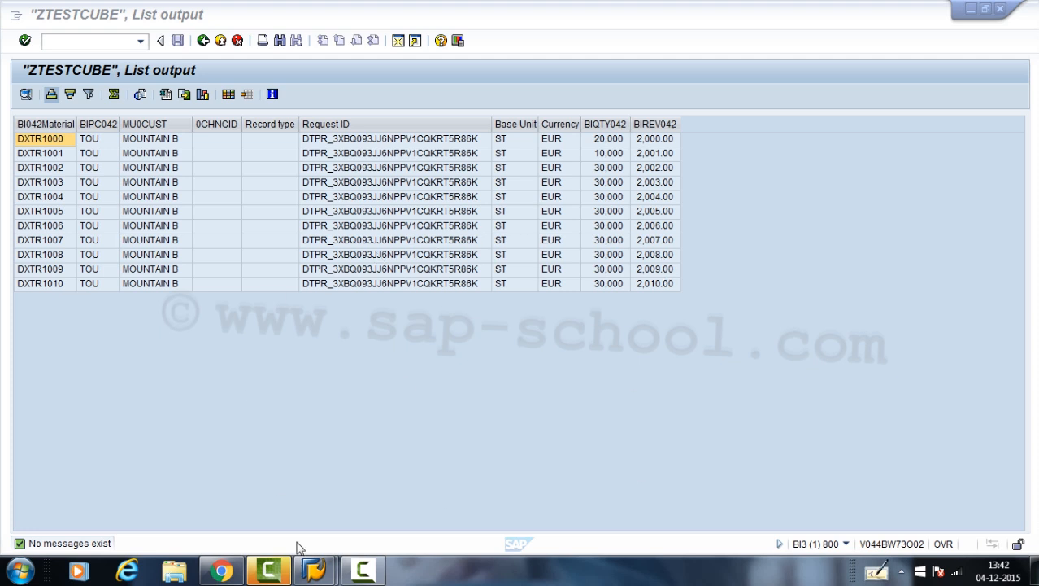
pyautogui.moveTo(327, 566)
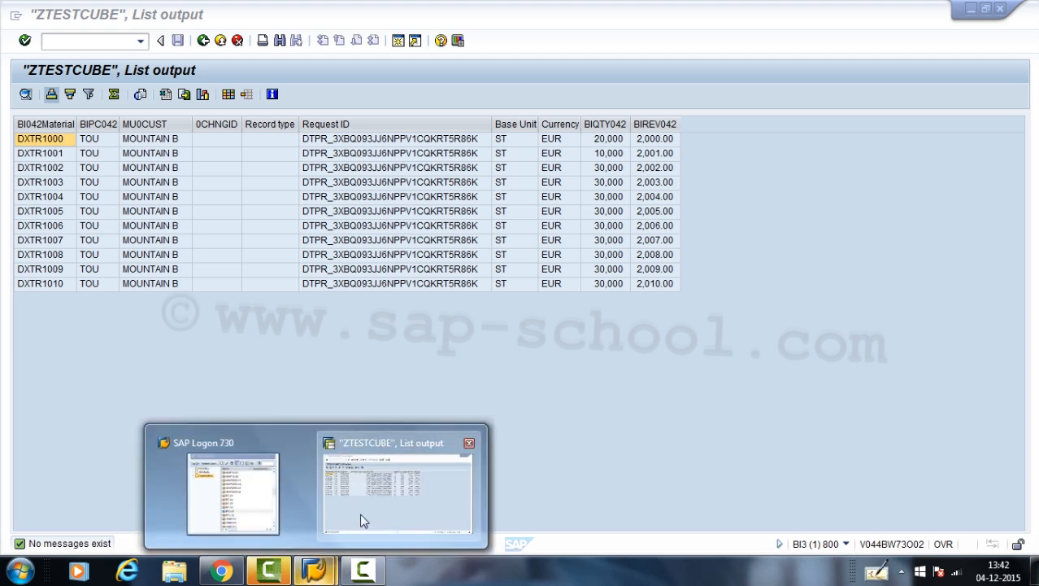
pyautogui.click(362, 517)
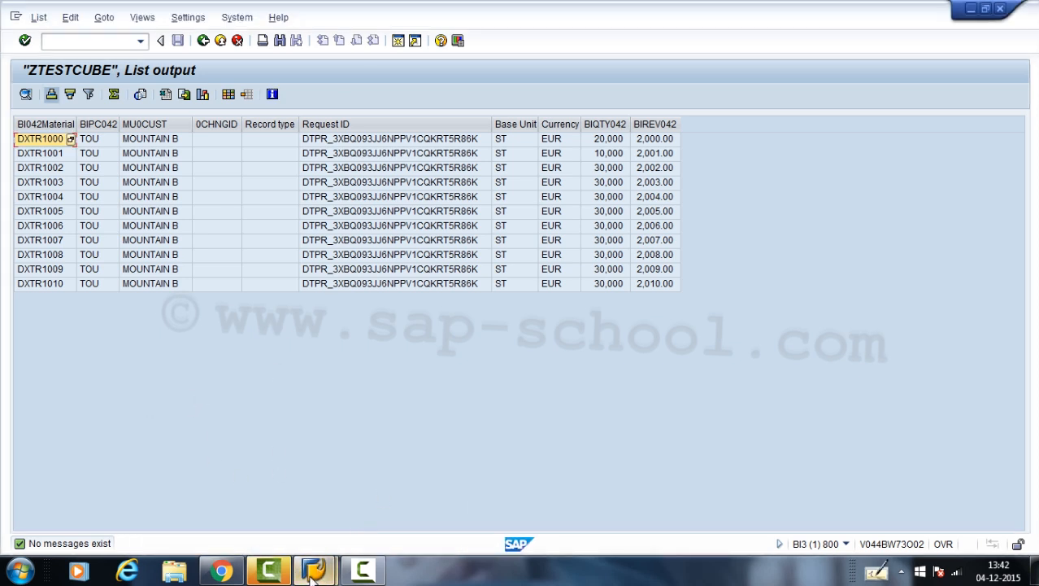
pyautogui.moveTo(314, 569)
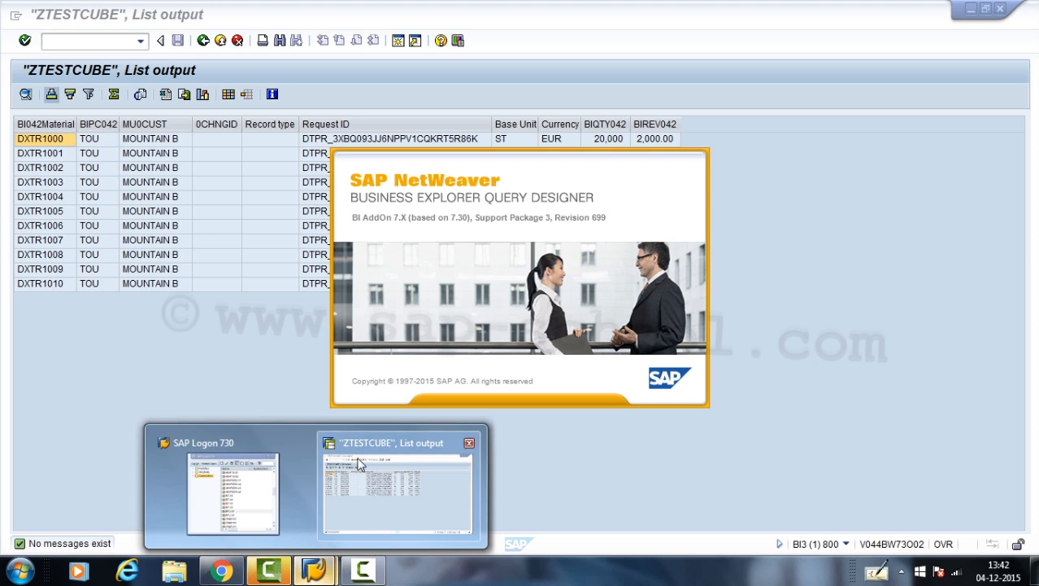
pyautogui.click(180, 354)
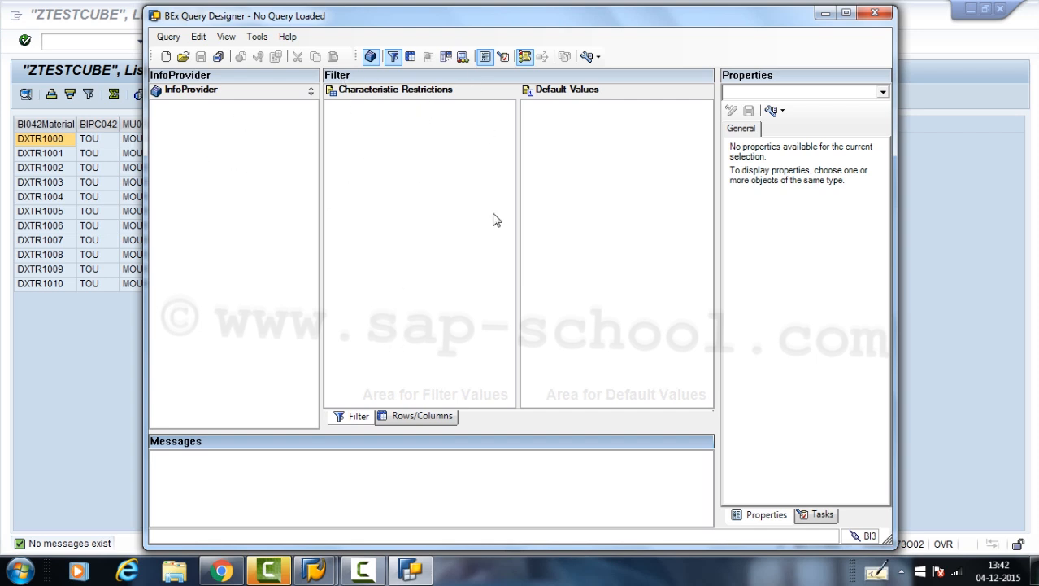
pyautogui.click(405, 418)
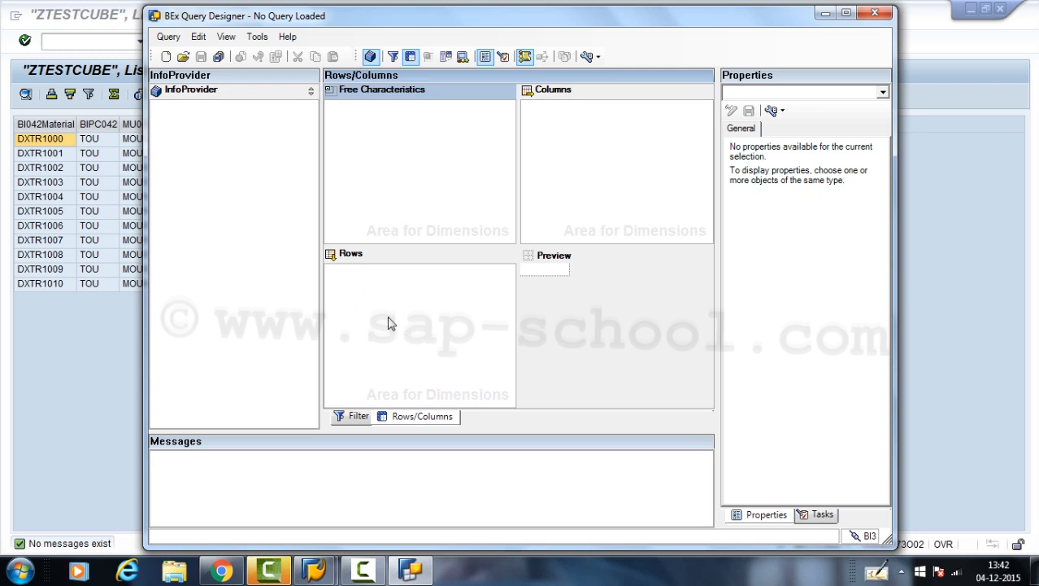
pyautogui.click(184, 57)
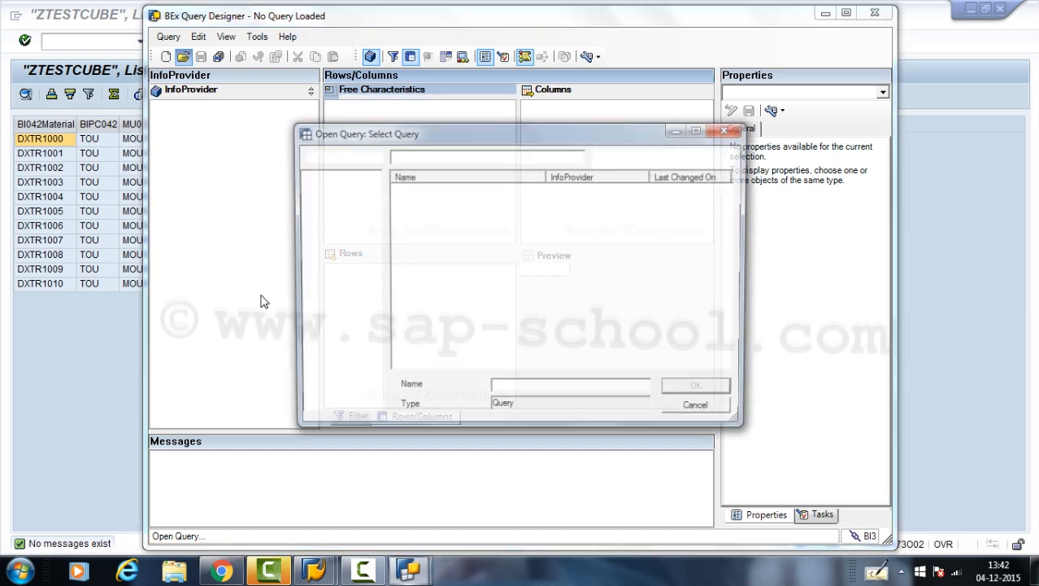
pyautogui.click(730, 130)
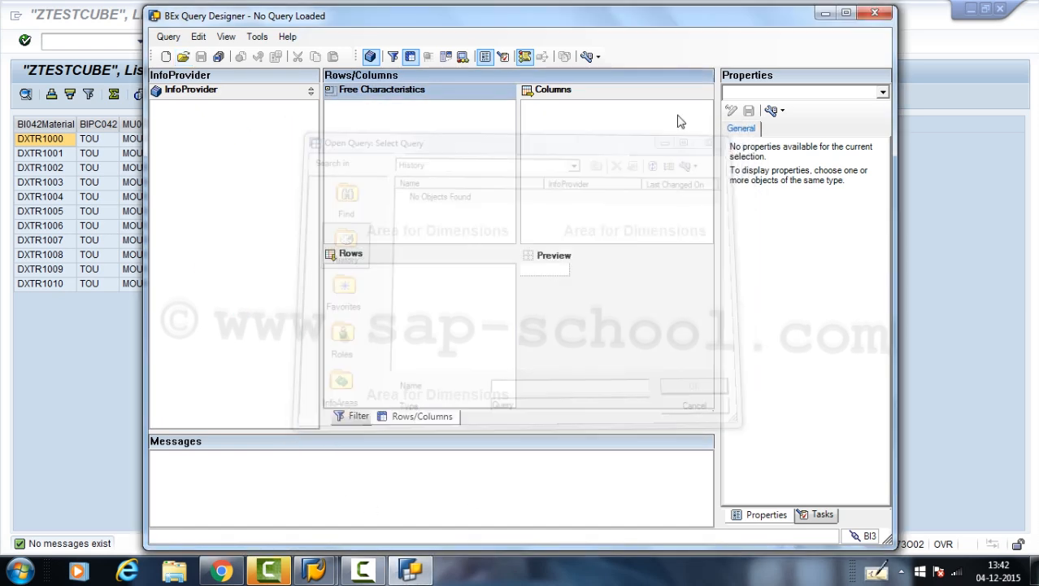
# - Create a new query on the Test cube for demo InfoProvider, found through the InfoAreas
pyautogui.click(169, 59)
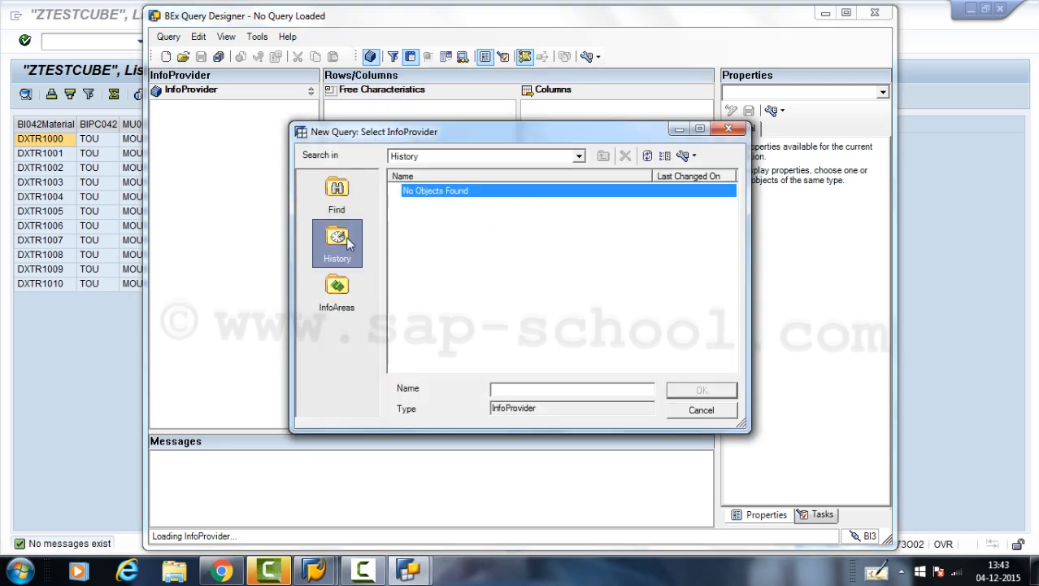
pyautogui.click(336, 302)
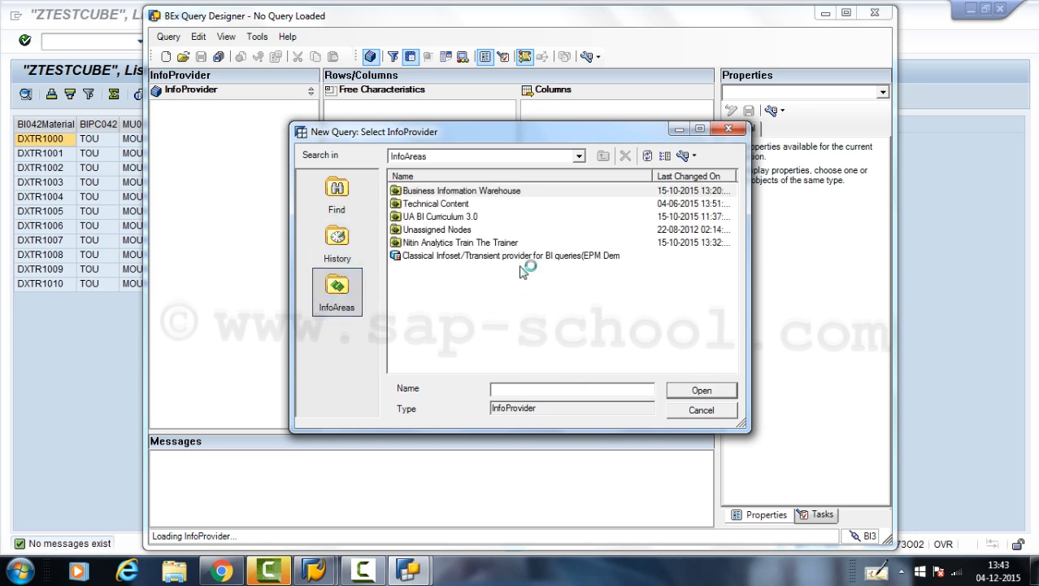
pyautogui.doubleClick(445, 244)
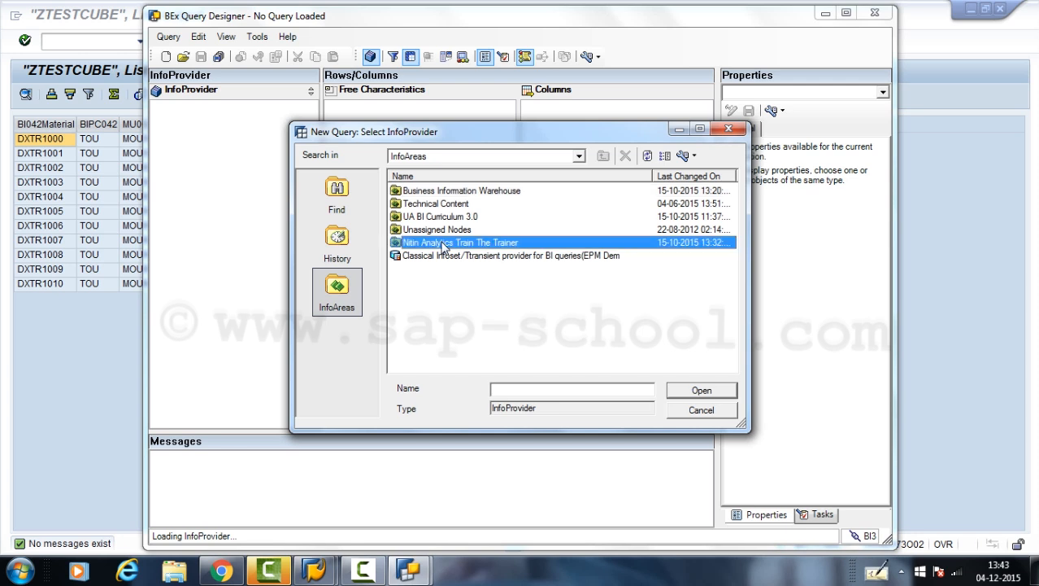
pyautogui.click(429, 231)
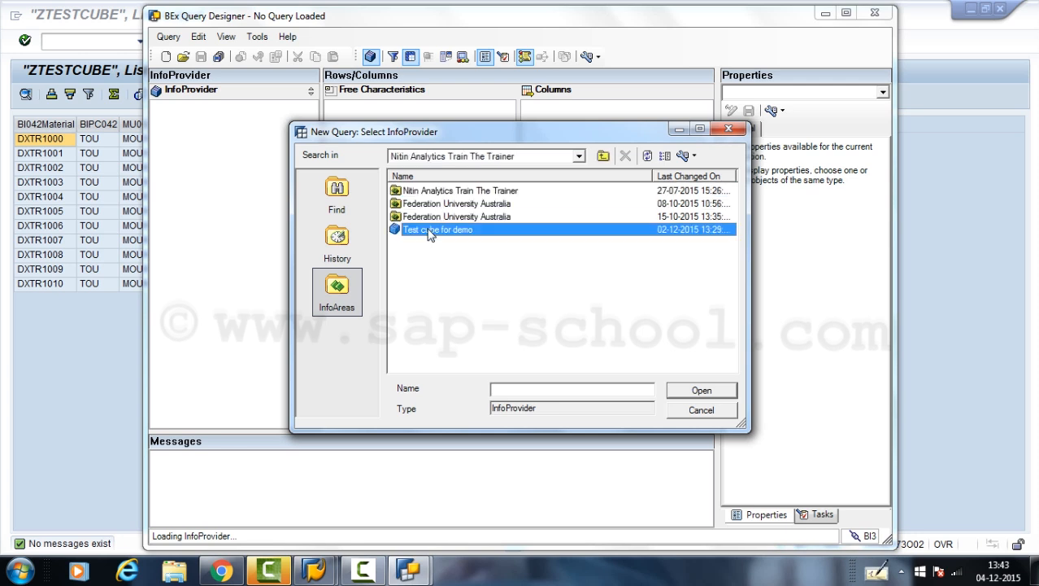
pyautogui.click(669, 400)
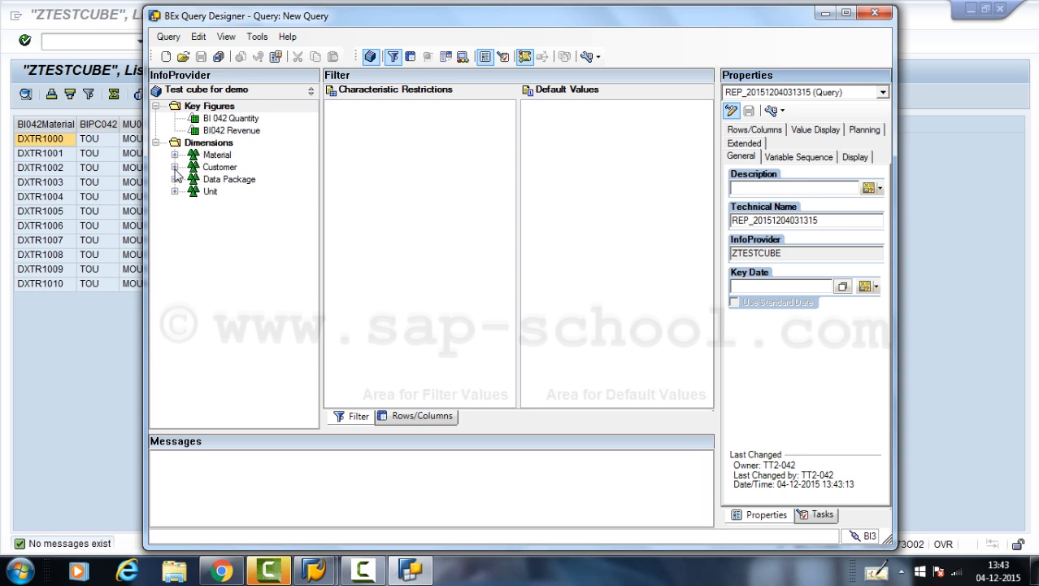
# - Expand the Customer and Material dimensions and place the BI042Material characteristic in the query's rows
pyautogui.click(174, 167)
pyautogui.click(174, 155)
pyautogui.click(417, 416)
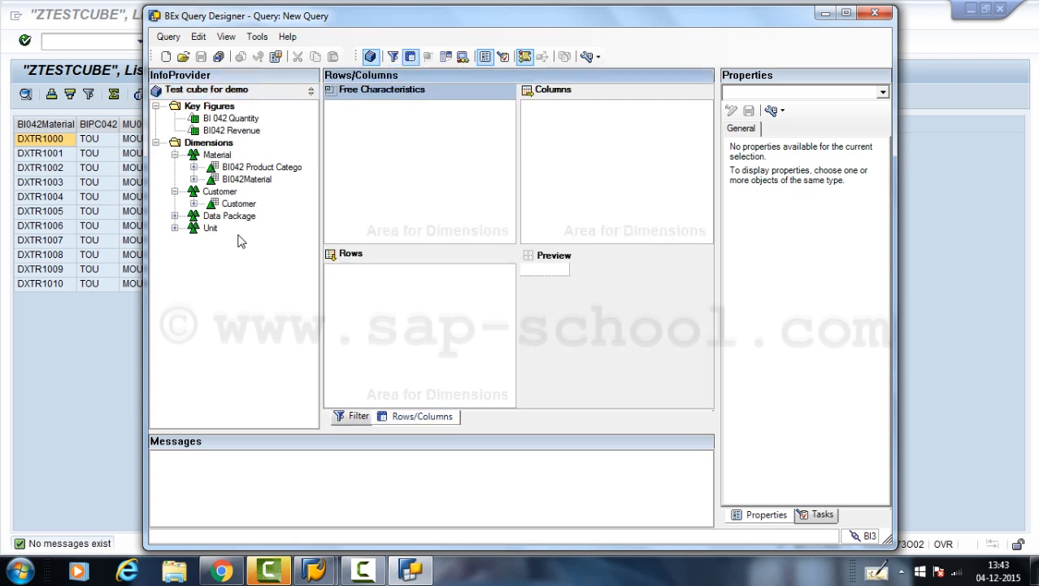
pyautogui.moveTo(239, 184); pyautogui.dragTo(415, 305)
pyautogui.moveTo(414, 304); pyautogui.dragTo(406, 285)
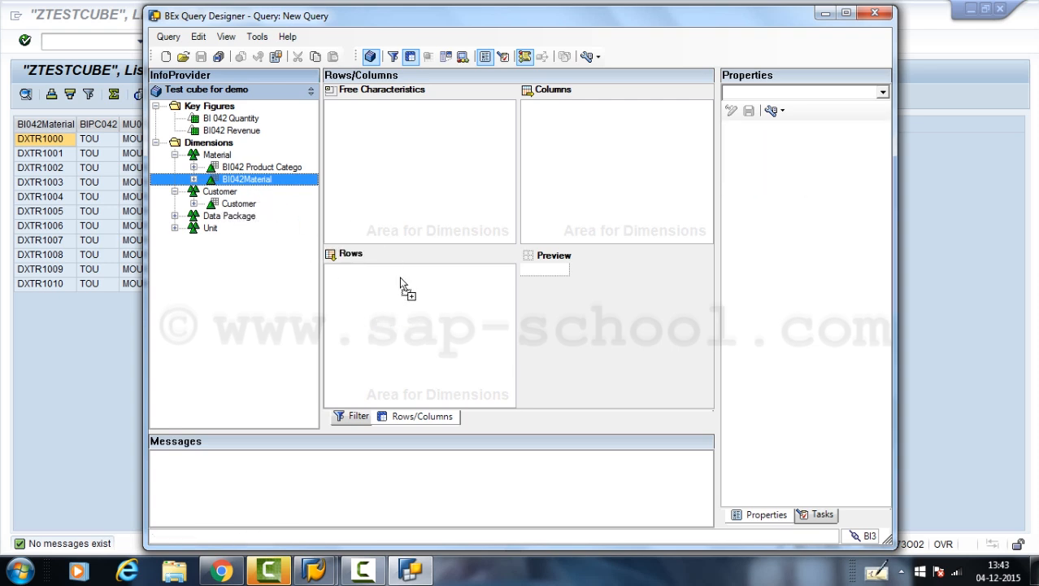
# - Add BI 042 Quantity and BI042 Revenue to the query's columns and Customer to the free characteristics
pyautogui.moveTo(239, 119); pyautogui.dragTo(575, 134)
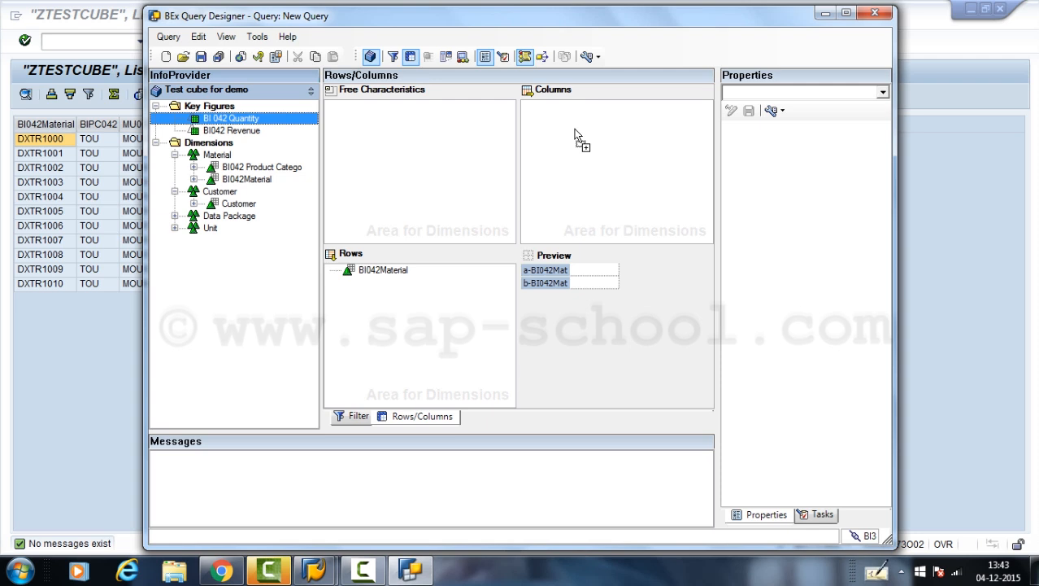
pyautogui.moveTo(575, 134); pyautogui.dragTo(575, 135)
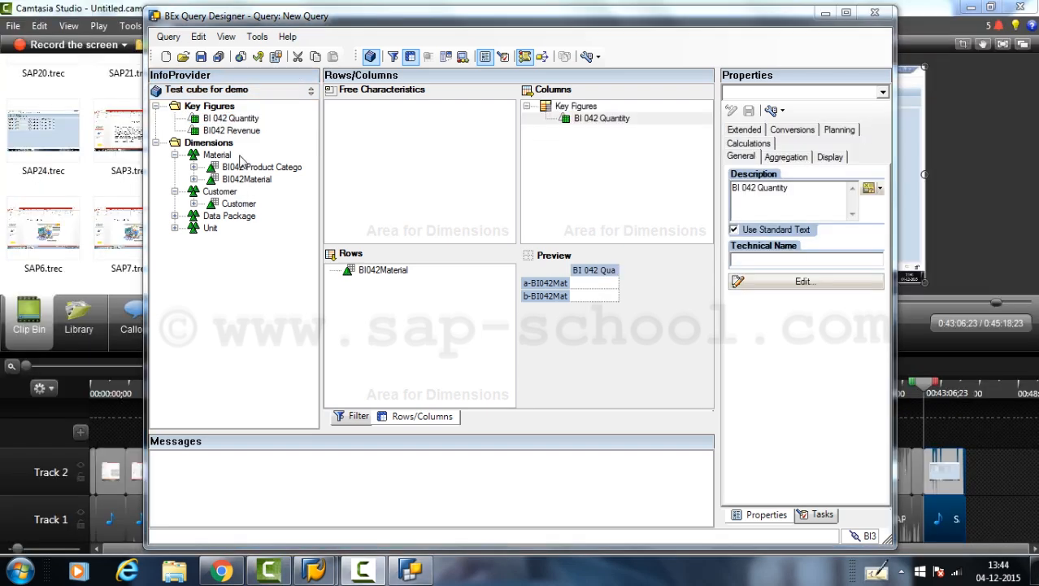
pyautogui.moveTo(233, 131); pyautogui.dragTo(606, 140)
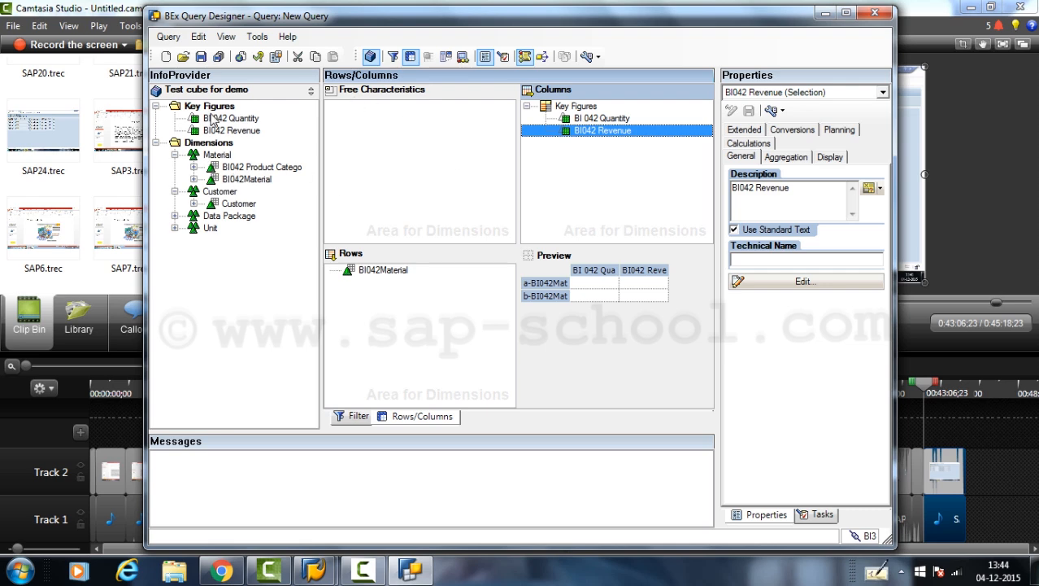
pyautogui.moveTo(228, 203); pyautogui.dragTo(408, 135)
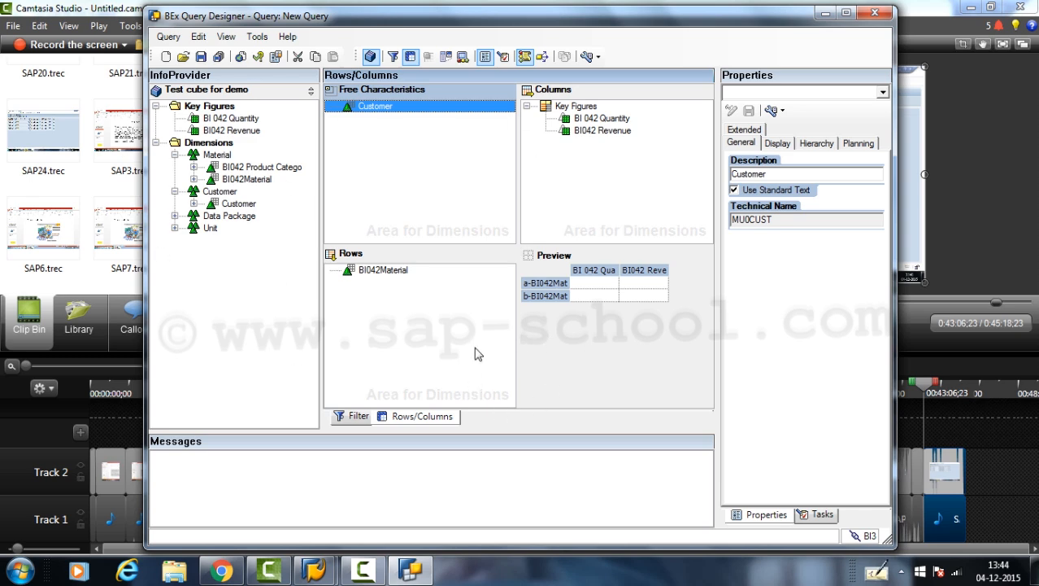
# - Add Customer to the filter's characteristic restrictions and restrict it to the single value Rocky Mountain Bikes
pyautogui.click(355, 418)
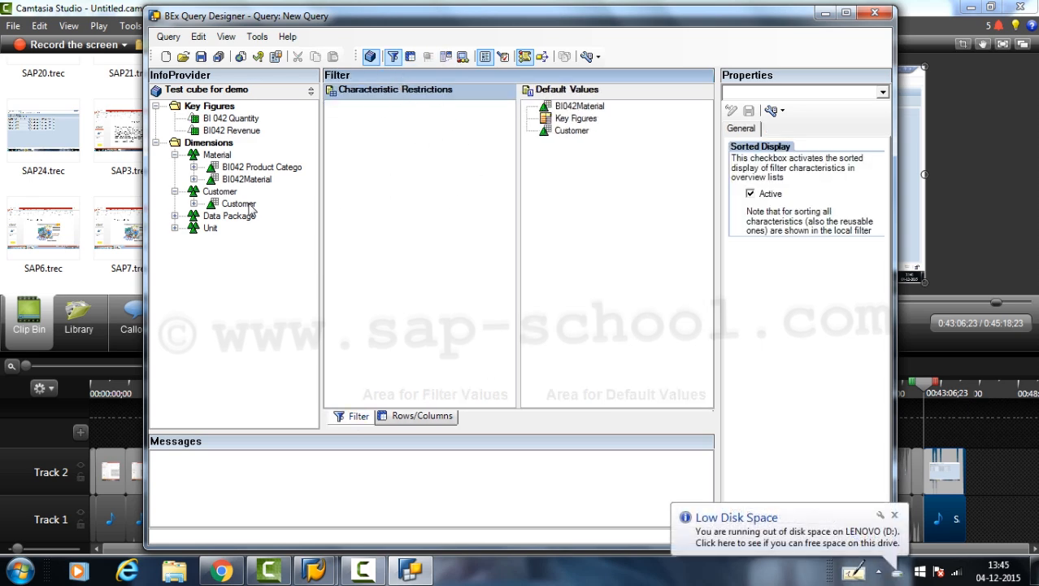
pyautogui.moveTo(237, 204); pyautogui.dragTo(350, 177)
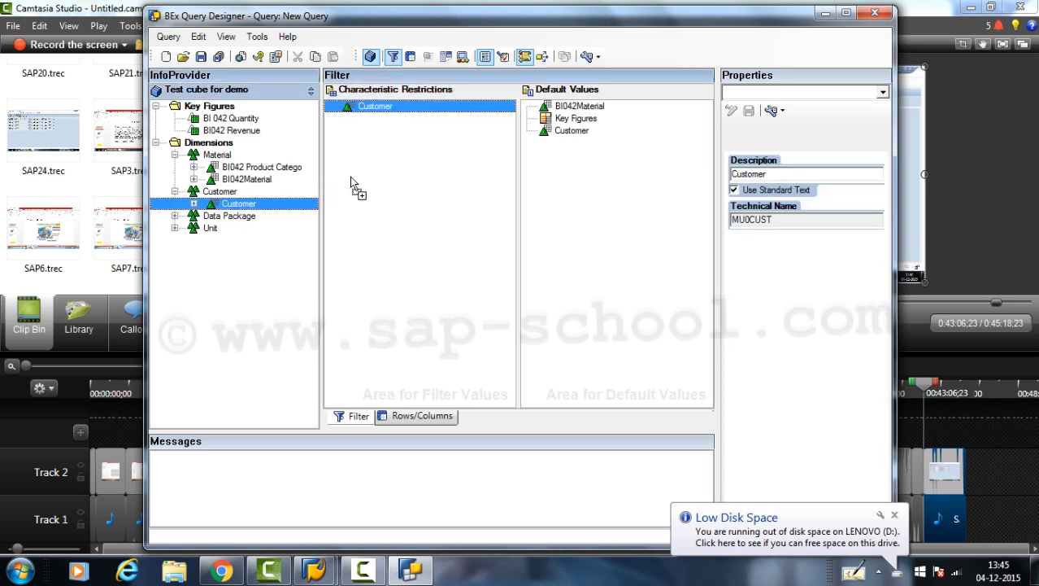
pyautogui.rightClick(371, 108)
pyautogui.click(405, 114)
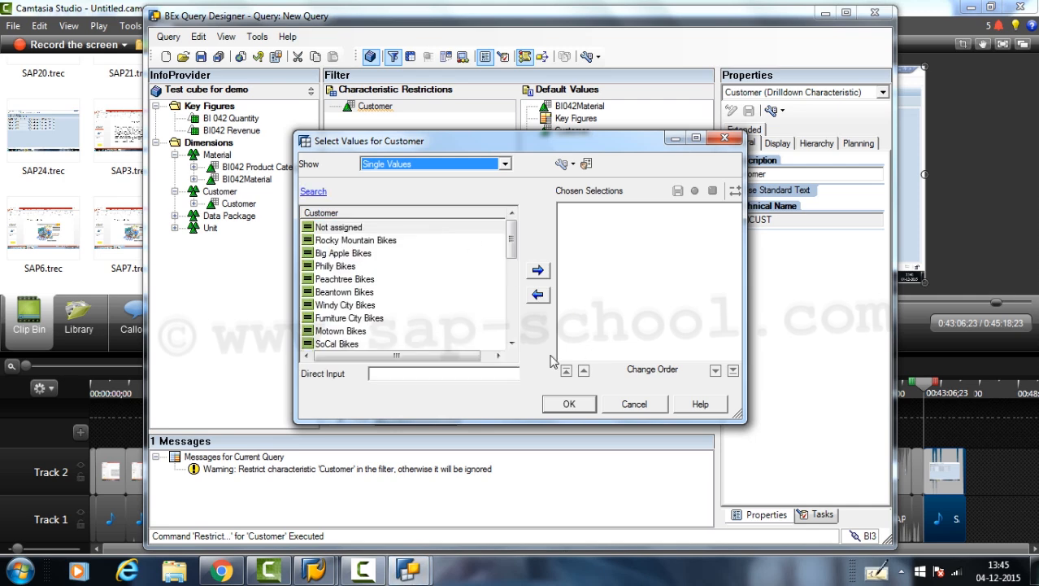
pyautogui.click(342, 245)
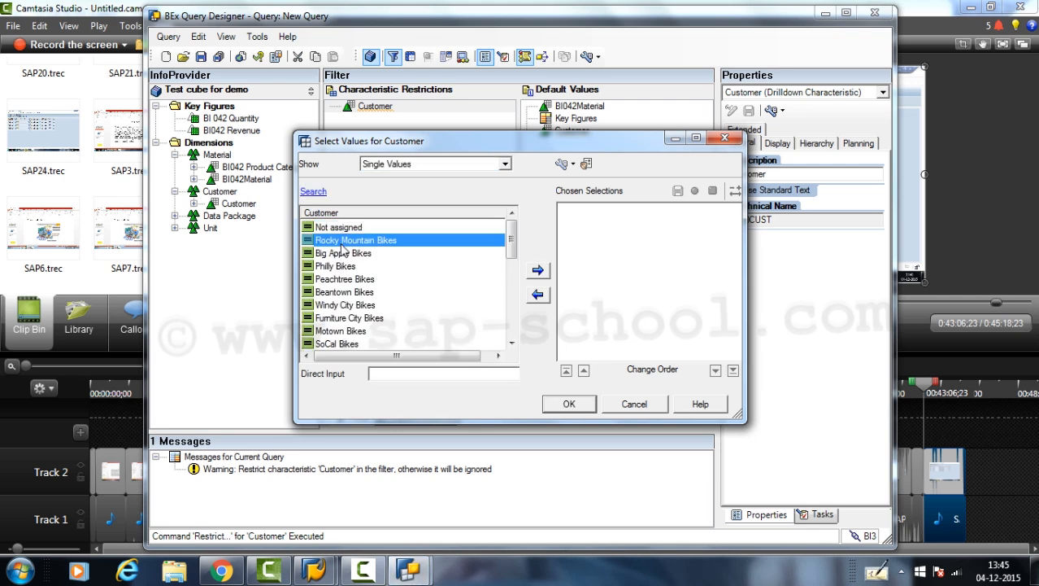
pyautogui.click(540, 273)
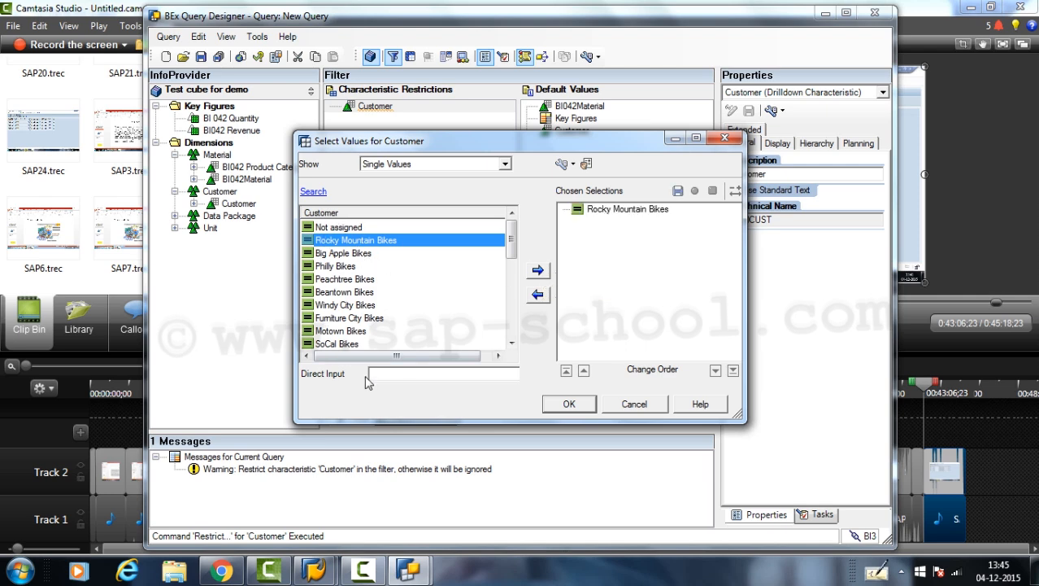
pyautogui.moveTo(510, 241); pyautogui.dragTo(514, 182)
pyautogui.click(585, 404)
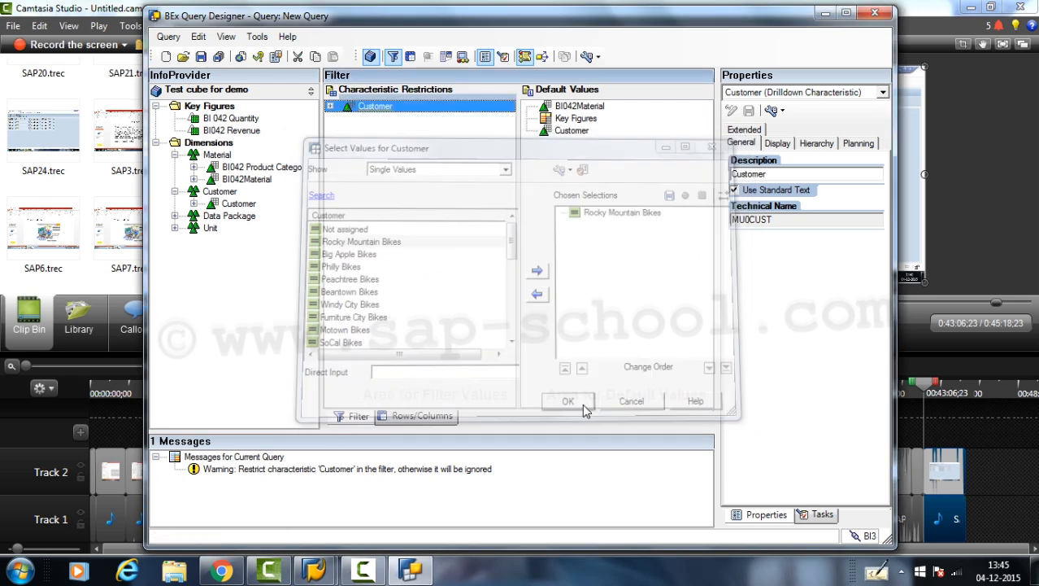
pyautogui.click(330, 106)
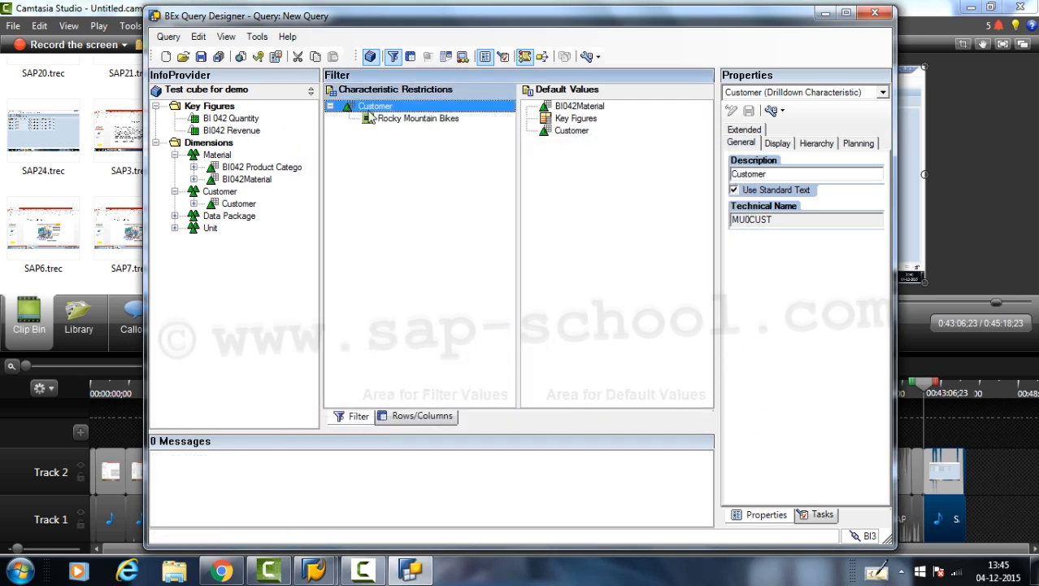
# - Save the query with TEST_TEST01 as both its technical name and description
pyautogui.click(414, 417)
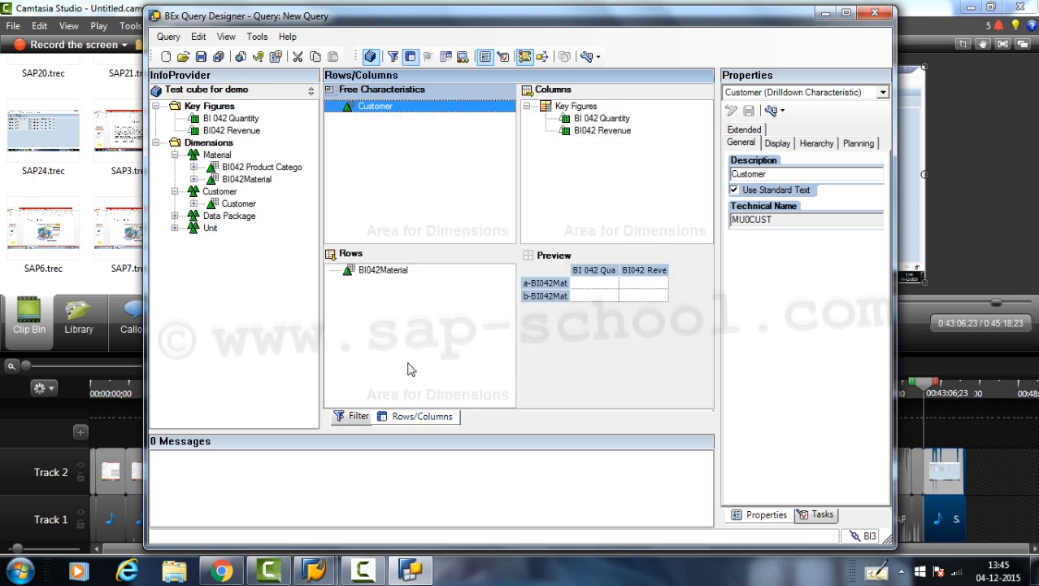
pyautogui.click(201, 56)
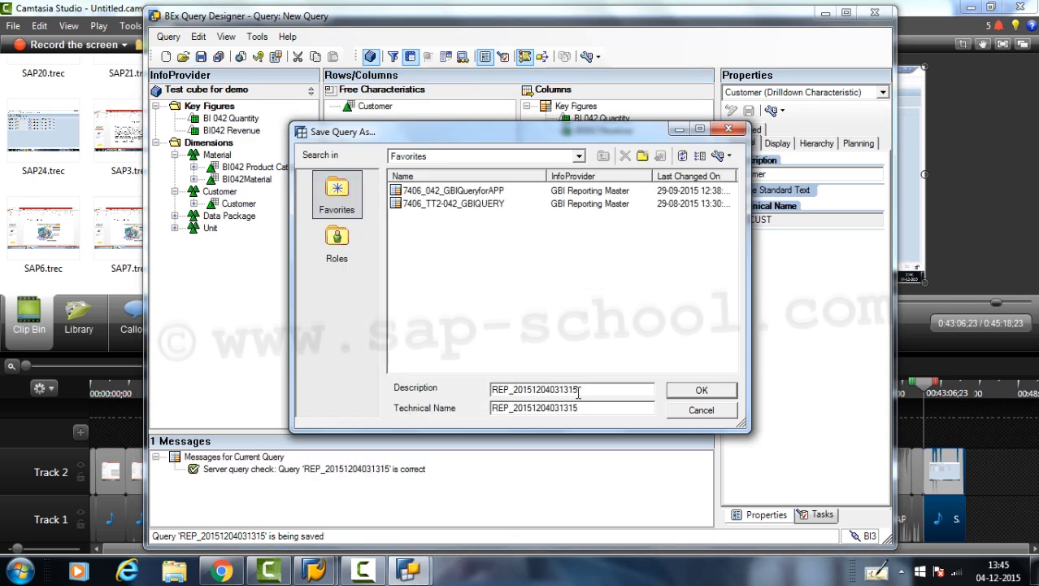
pyautogui.moveTo(578, 406); pyautogui.dragTo(415, 403)
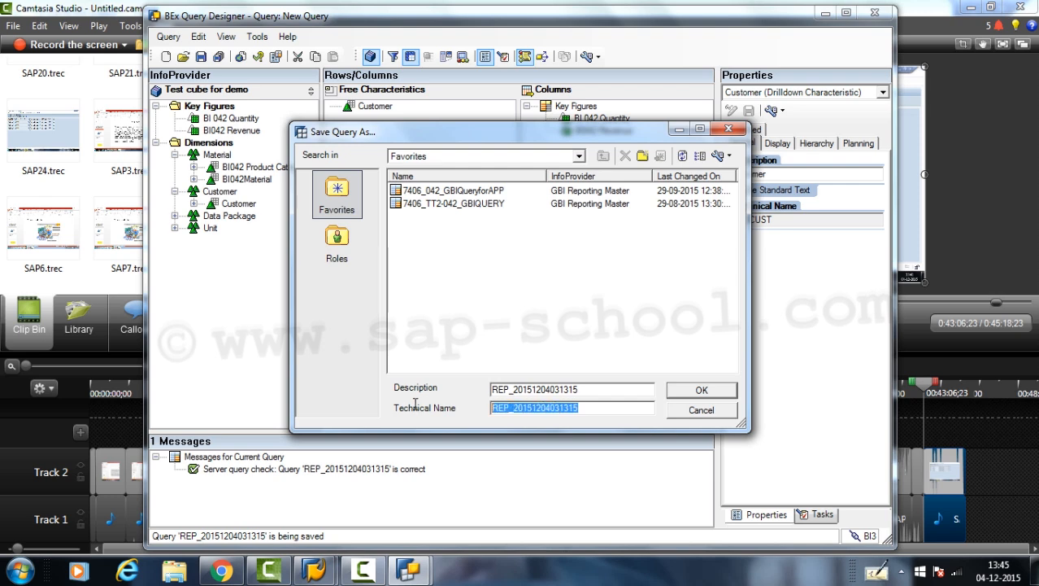
pyautogui.write('TEST_TEST01')
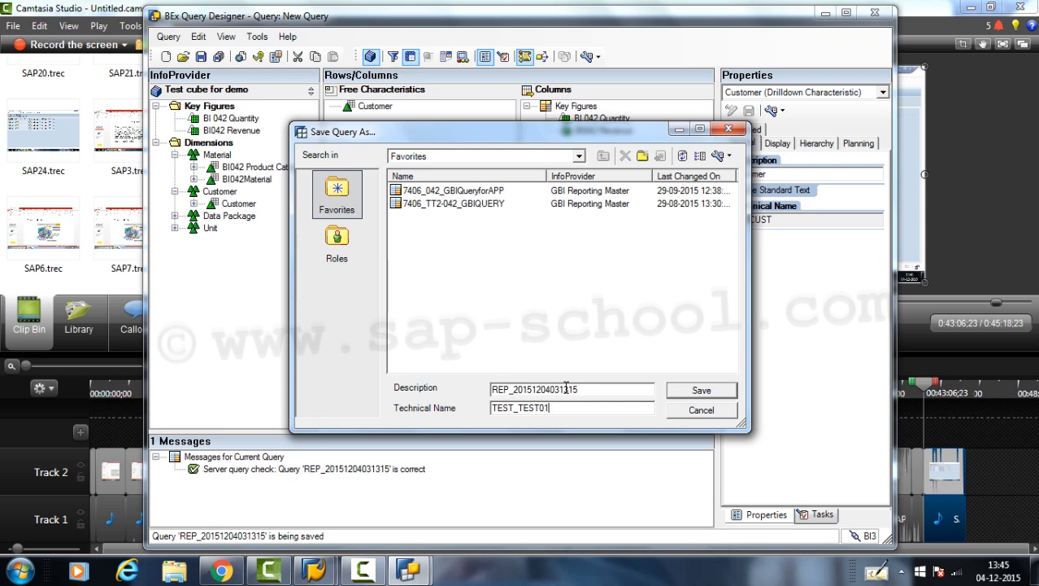
pyautogui.moveTo(561, 407); pyautogui.dragTo(331, 418)
pyautogui.hotkey('ctrl', 'c')
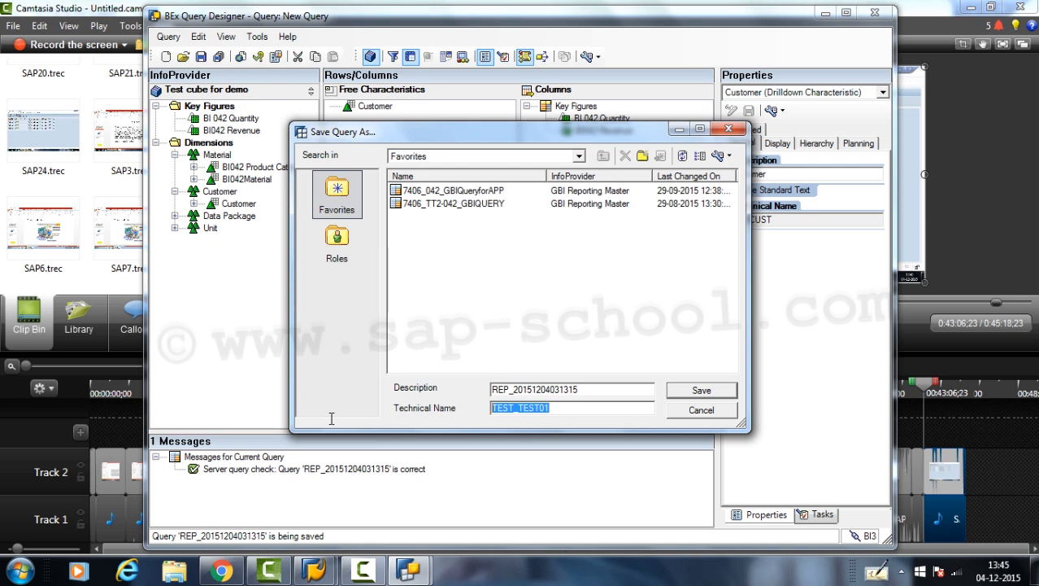
pyautogui.moveTo(587, 392); pyautogui.dragTo(421, 389)
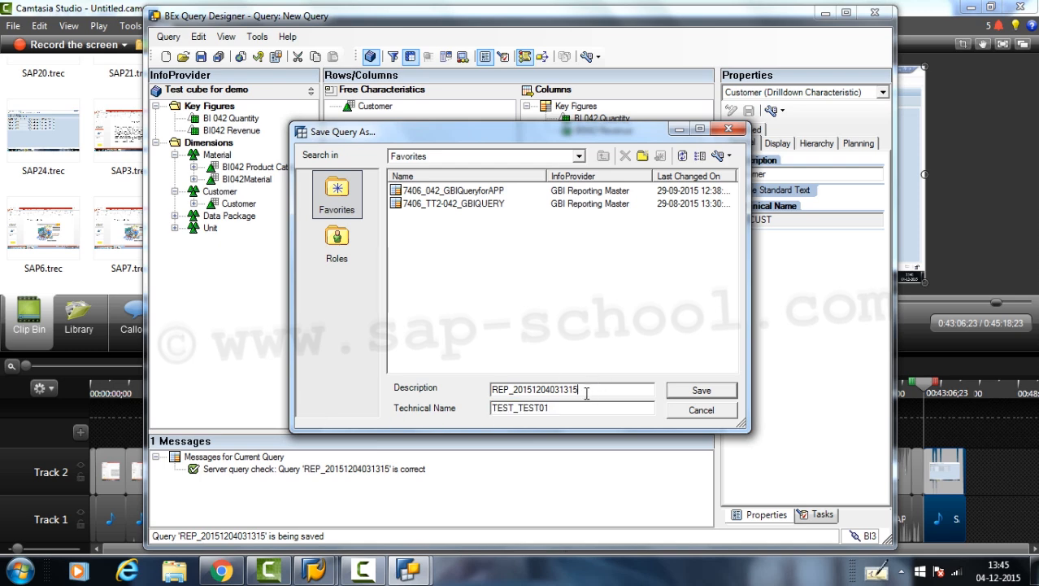
pyautogui.hotkey('ctrl', 'v')
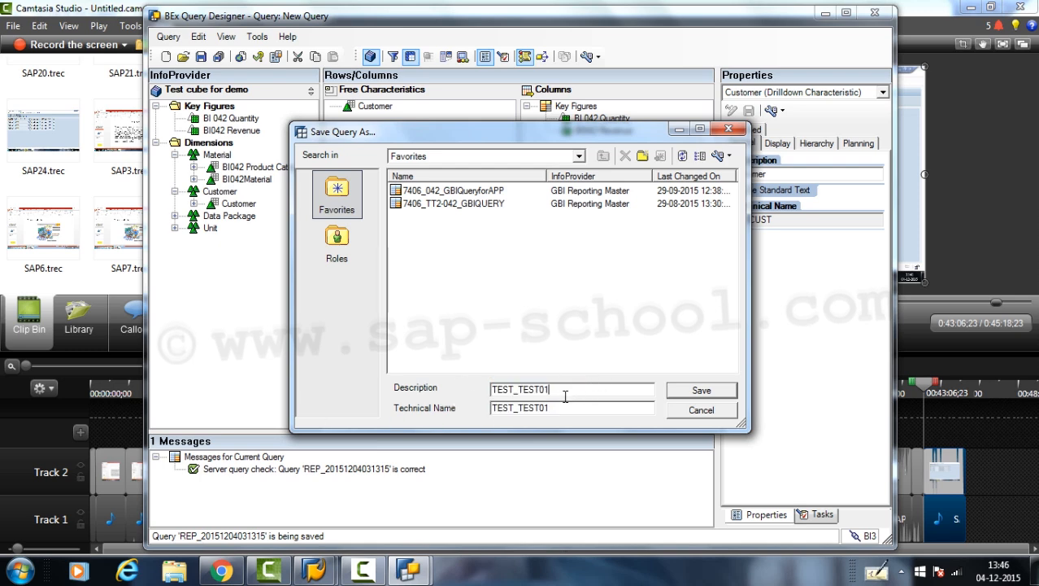
pyautogui.click(674, 395)
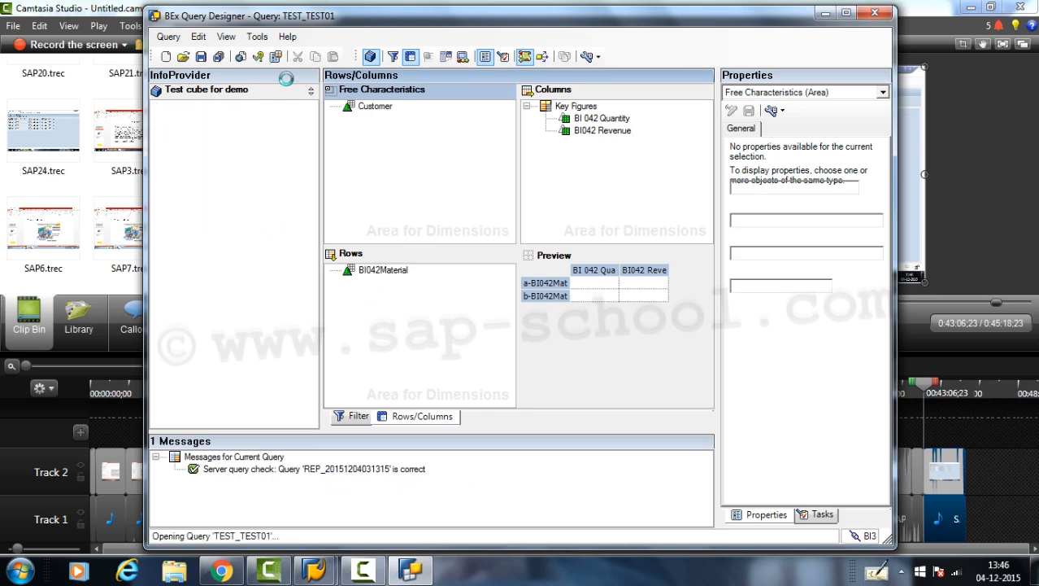
# - Execute the saved query in the web browser and postpone the add-ons prompt
pyautogui.click(243, 60)
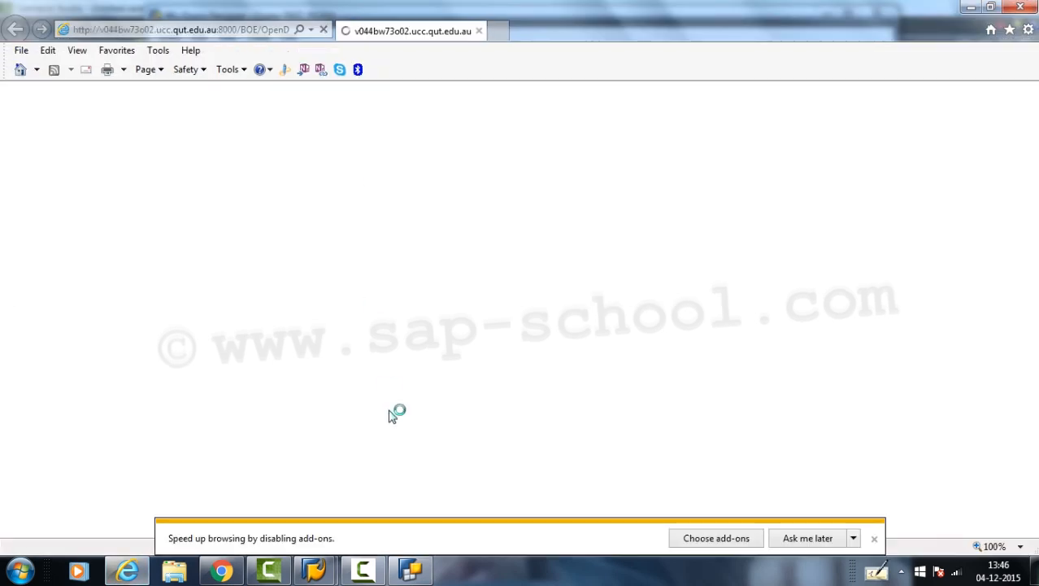
pyautogui.click(801, 539)
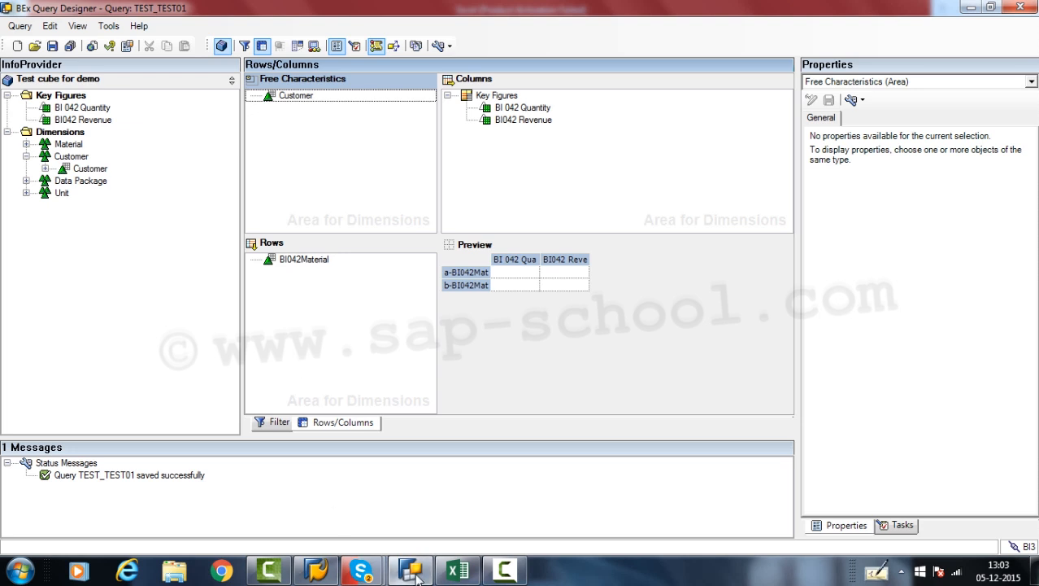
# - Switch to Excel with the BEx Analyzer add-in and locate Analyzer among the installed Business Explorer programs
pyautogui.click(458, 571)
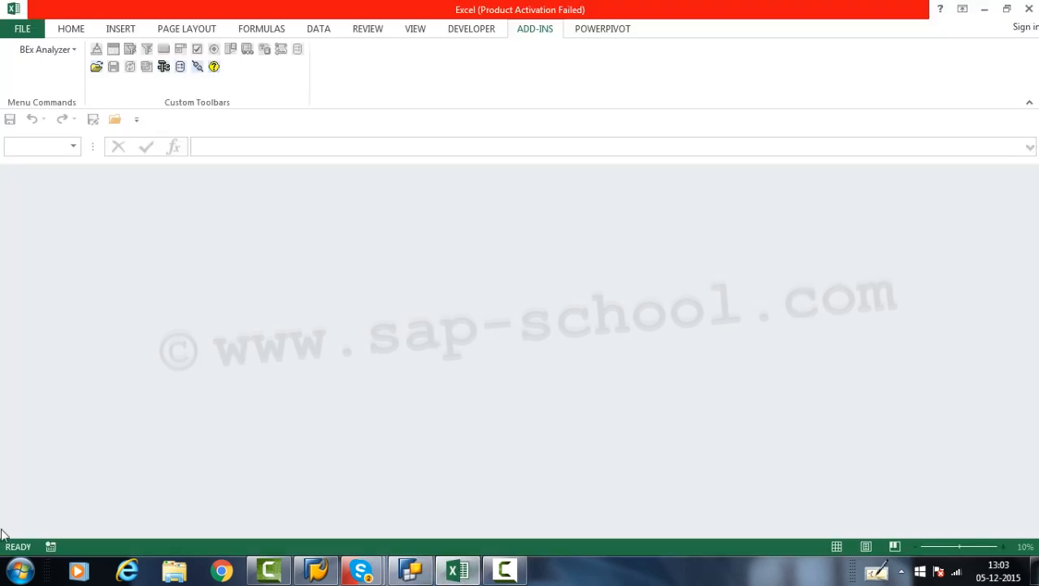
pyautogui.click(22, 564)
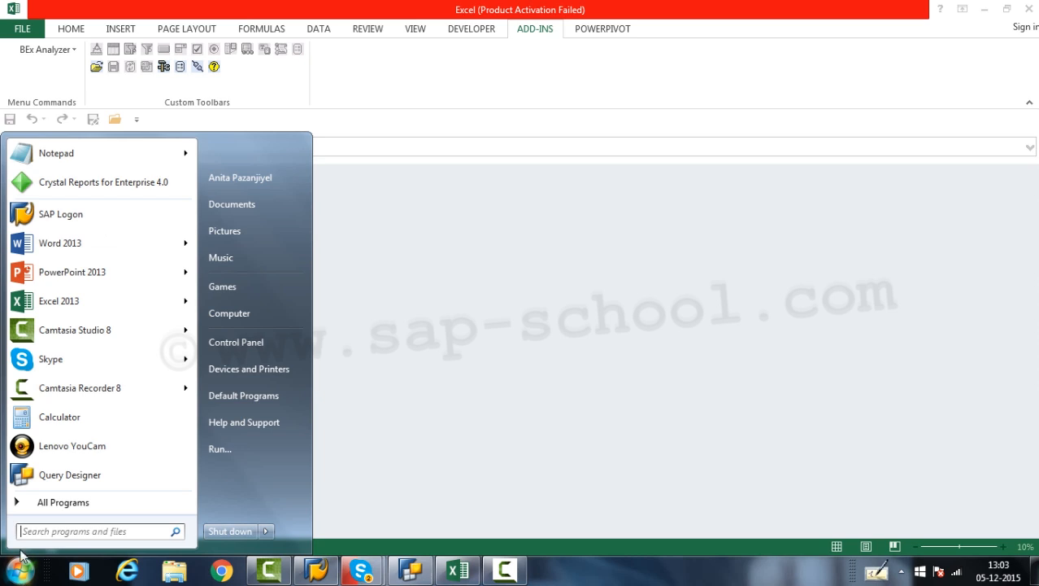
pyautogui.click(70, 506)
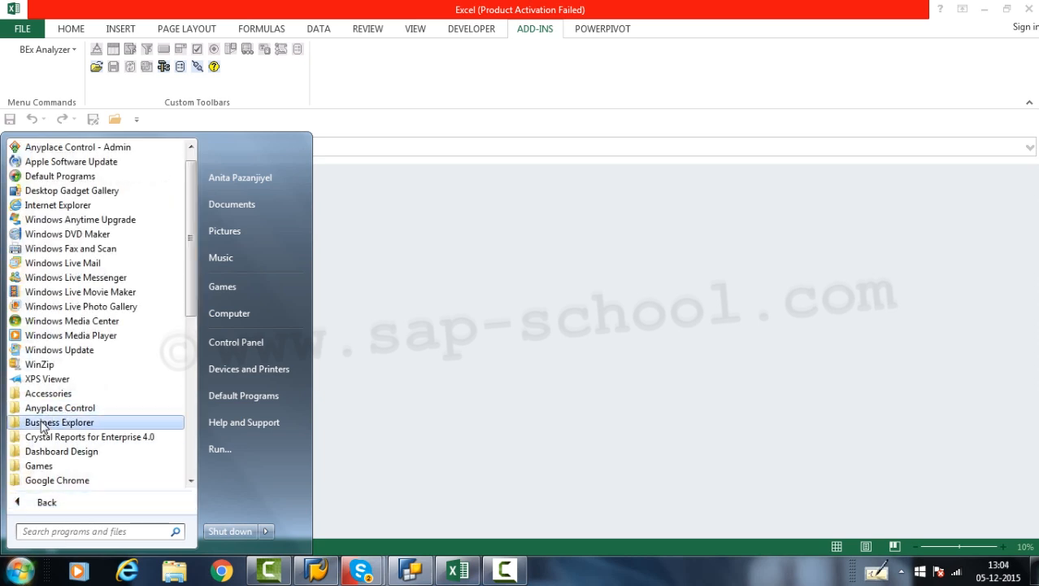
pyautogui.click(43, 423)
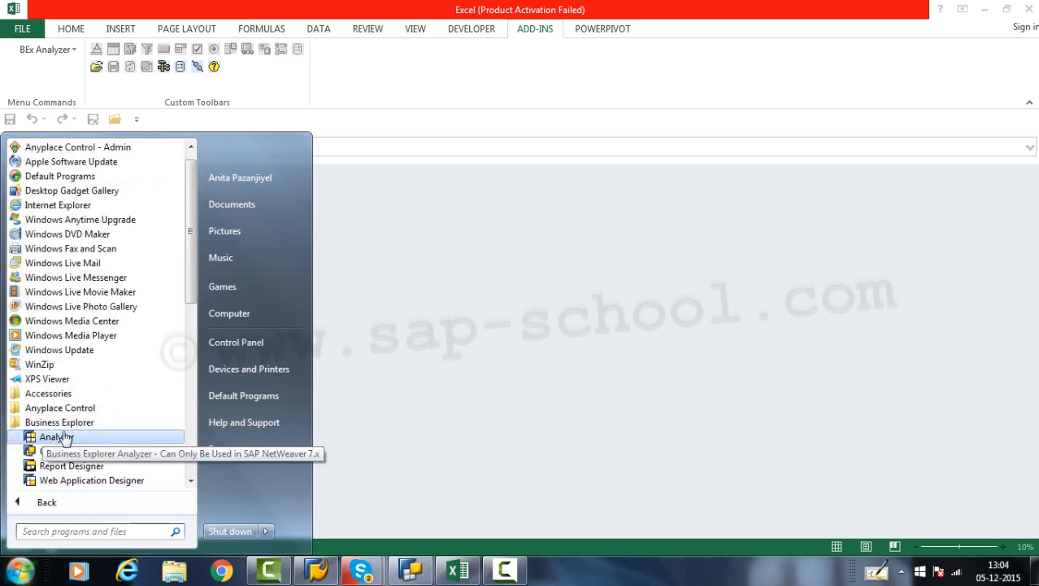
pyautogui.click(400, 333)
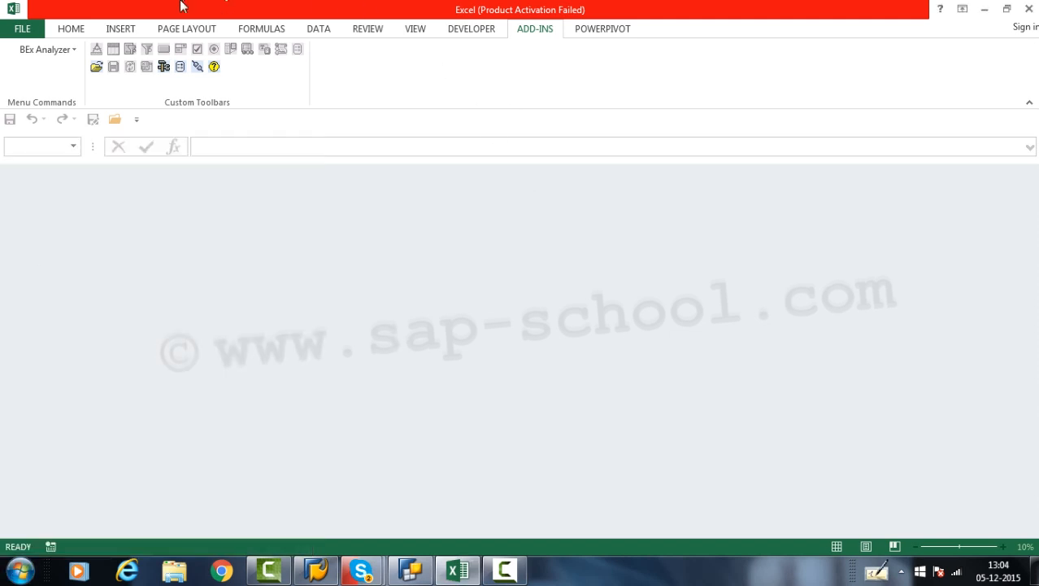
# - Start opening a query in BEx Analyzer and log on to BI3 by entering the account password
pyautogui.click(96, 70)
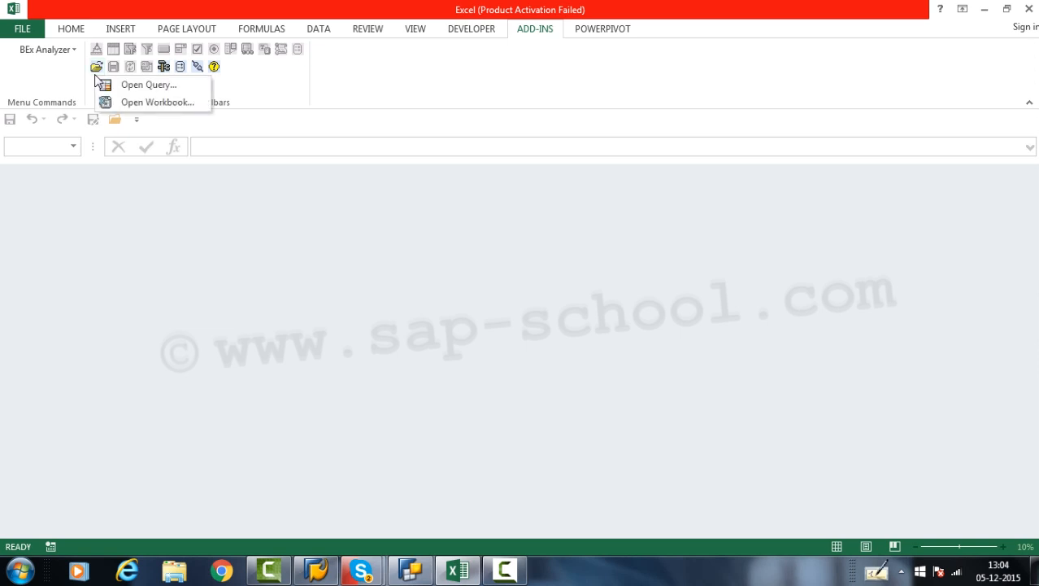
pyautogui.click(122, 86)
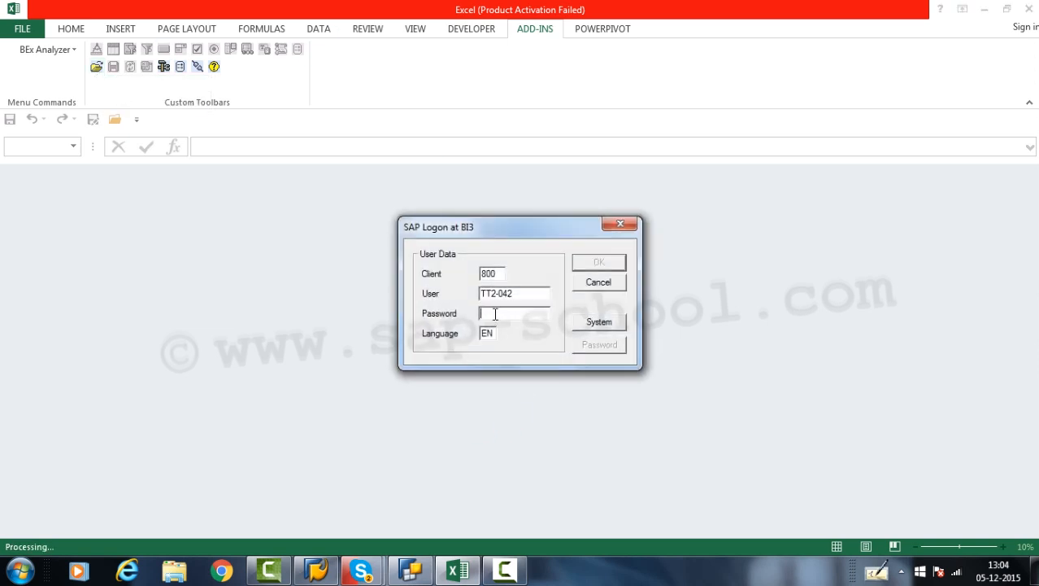
pyautogui.write('*')
pyautogui.press('Return')
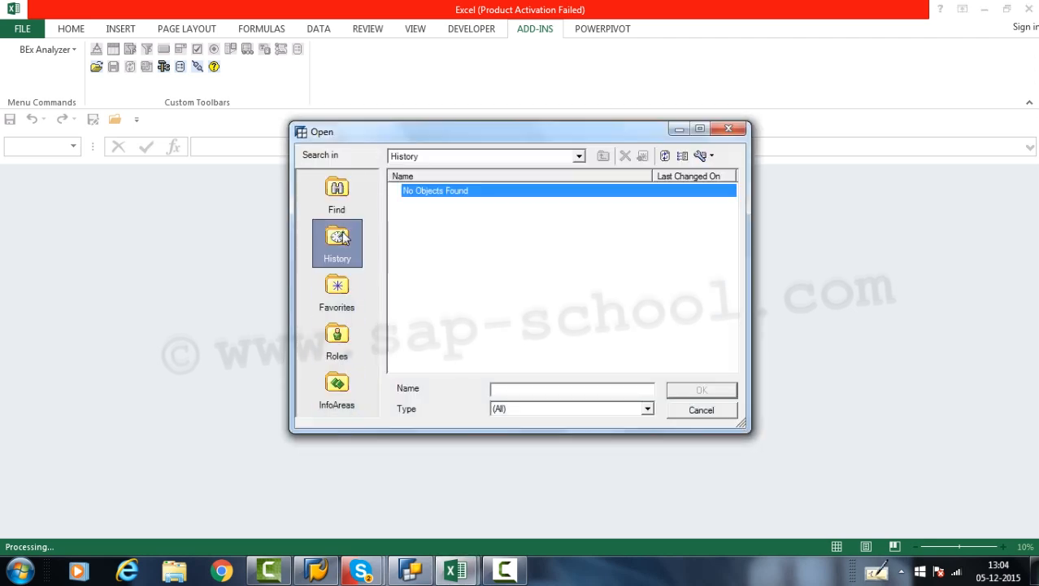
# - Open the TEST_TEST01 query from the Test cube for demo InfoProvider, found through the InfoAreas
pyautogui.click(338, 384)
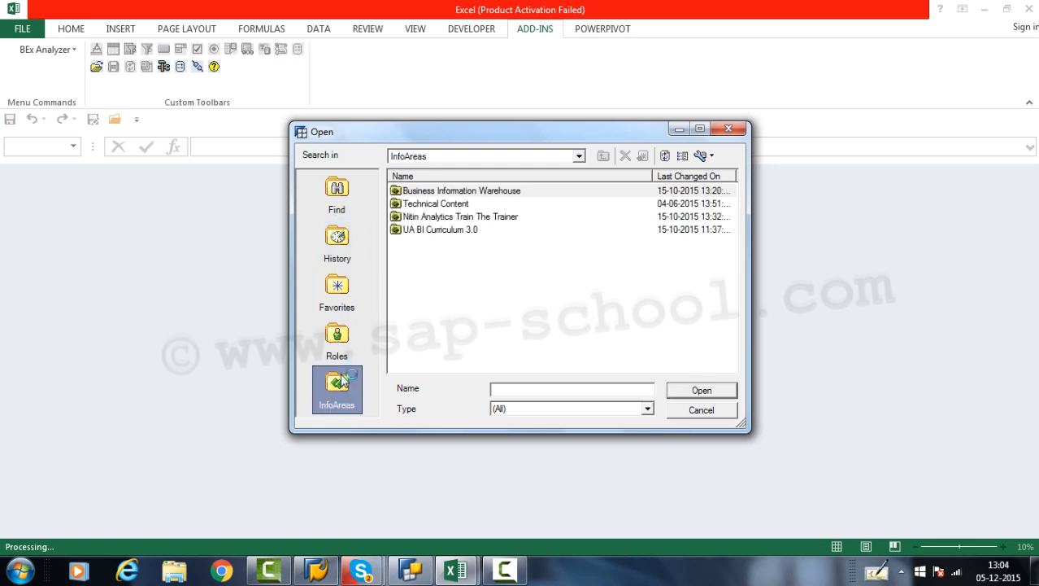
pyautogui.click(437, 232)
pyautogui.doubleClick(434, 217)
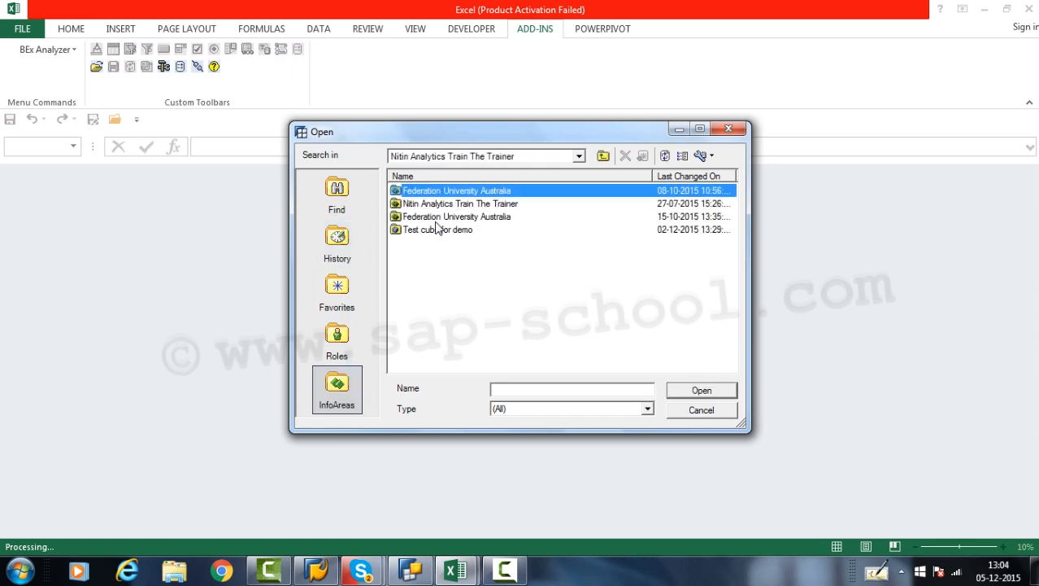
pyautogui.doubleClick(434, 232)
pyautogui.click(443, 219)
pyautogui.doubleClick(441, 221)
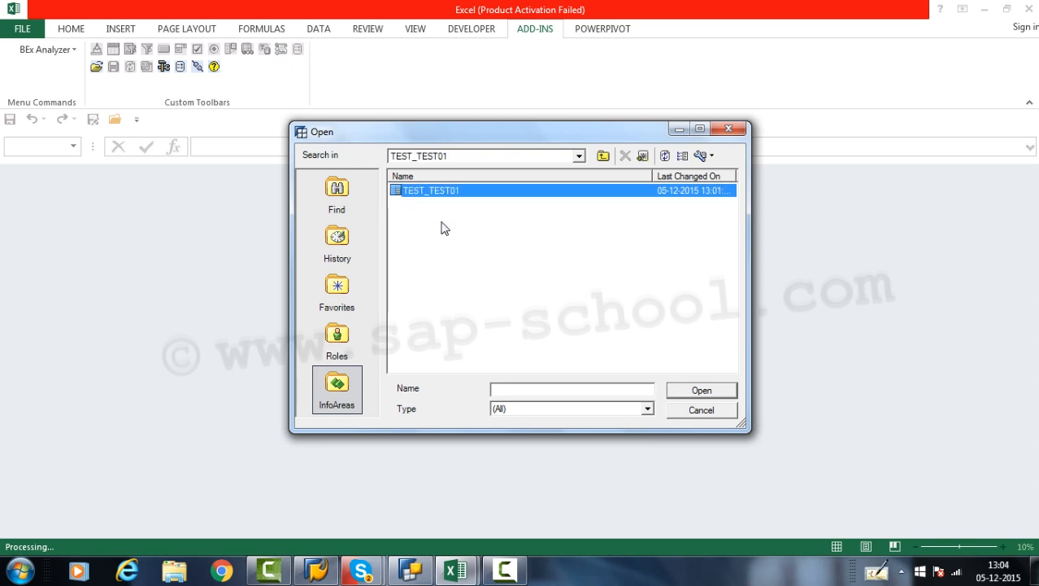
pyautogui.click(729, 391)
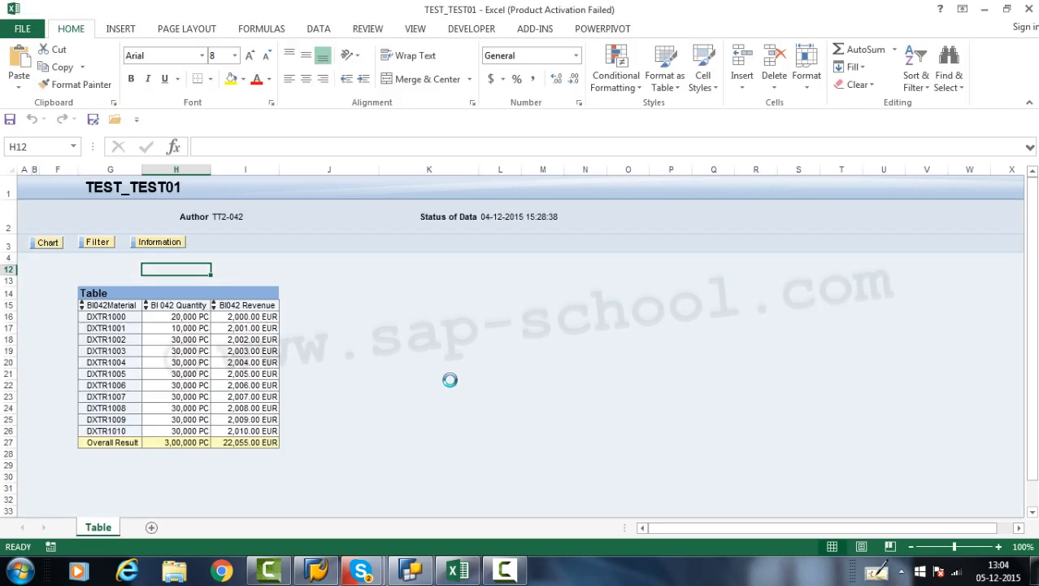
# - Compare the TEST_TEST01 result table in Excel with the query's rows and columns in Query Designer, dismissing the color scheme prompt
pyautogui.click(411, 571)
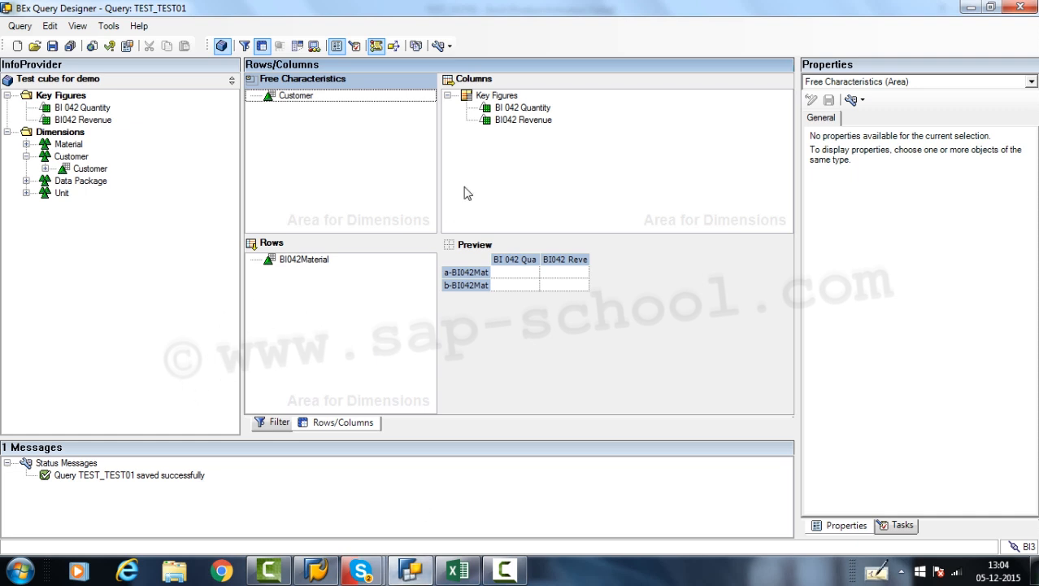
pyautogui.click(457, 571)
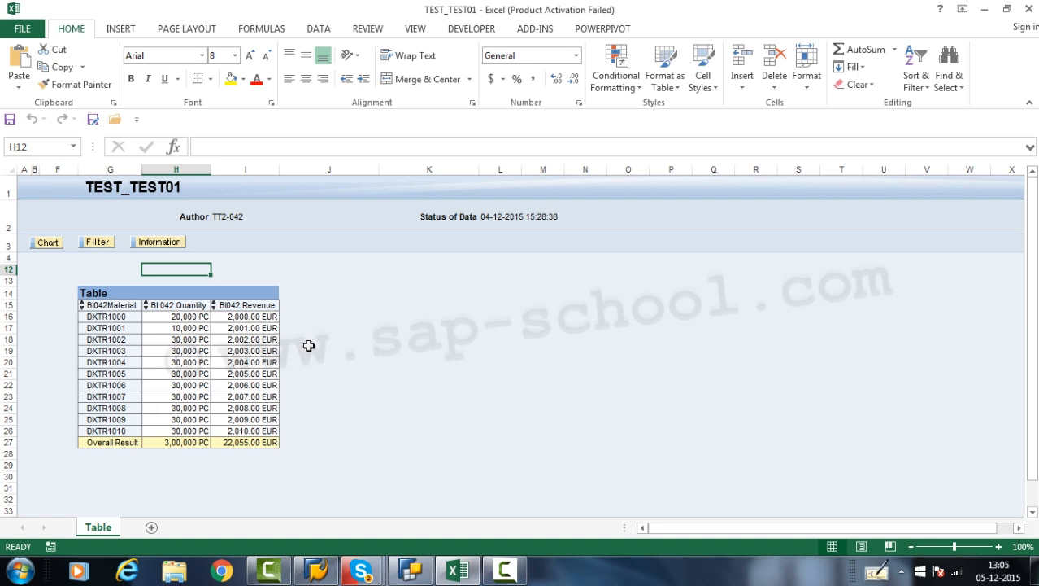
pyautogui.click(417, 570)
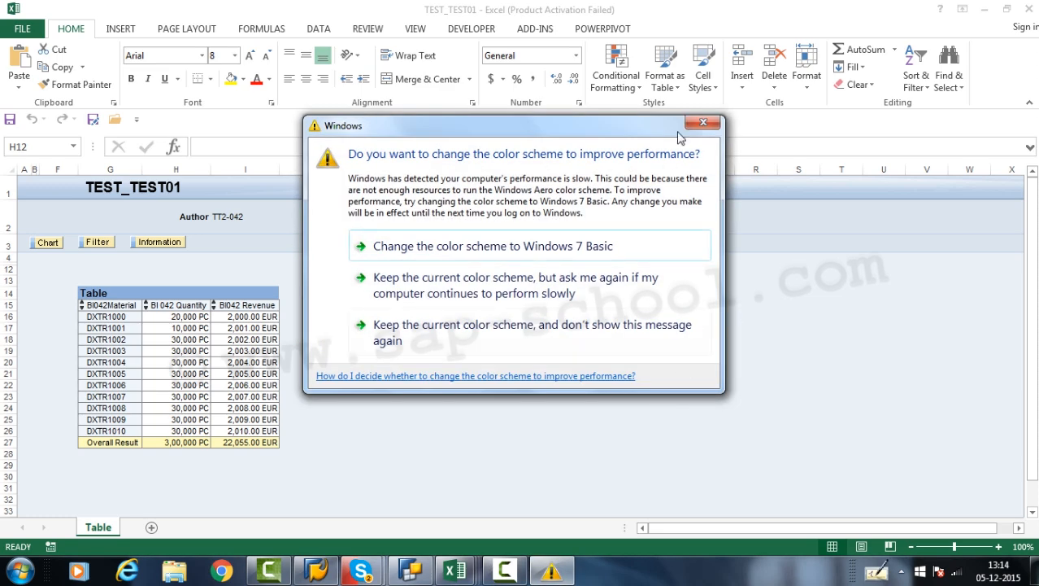
pyautogui.click(703, 123)
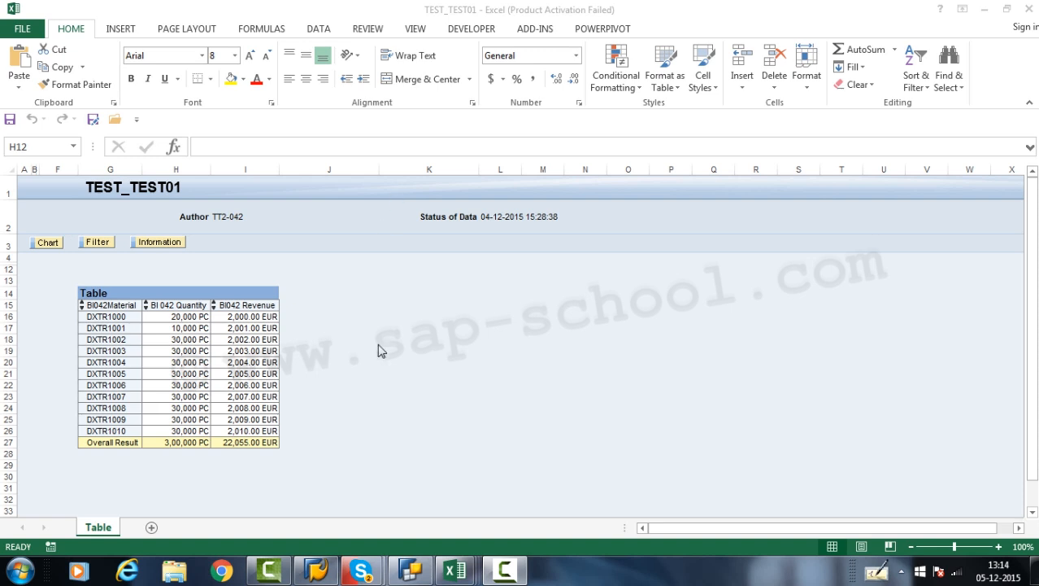
pyautogui.click(411, 569)
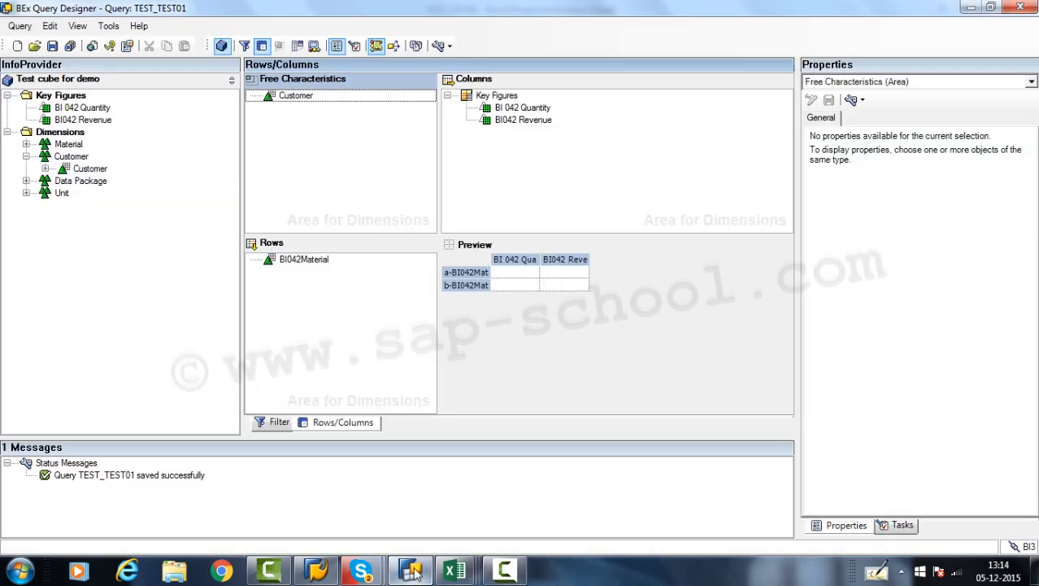